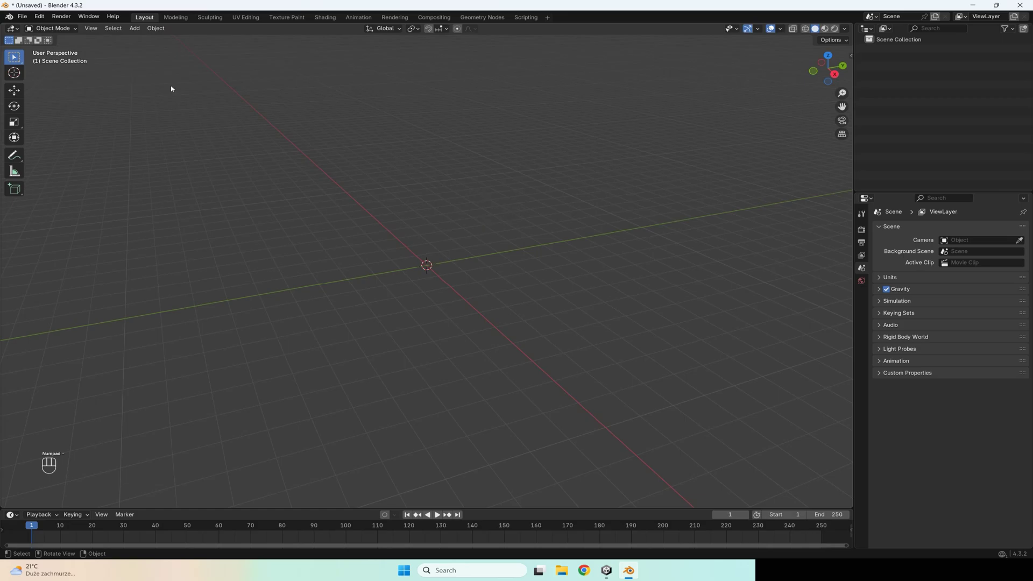
- Add a cone mesh to the scene and set its base fill type to Nothing
click(134, 28)
mouse_move(145, 43)
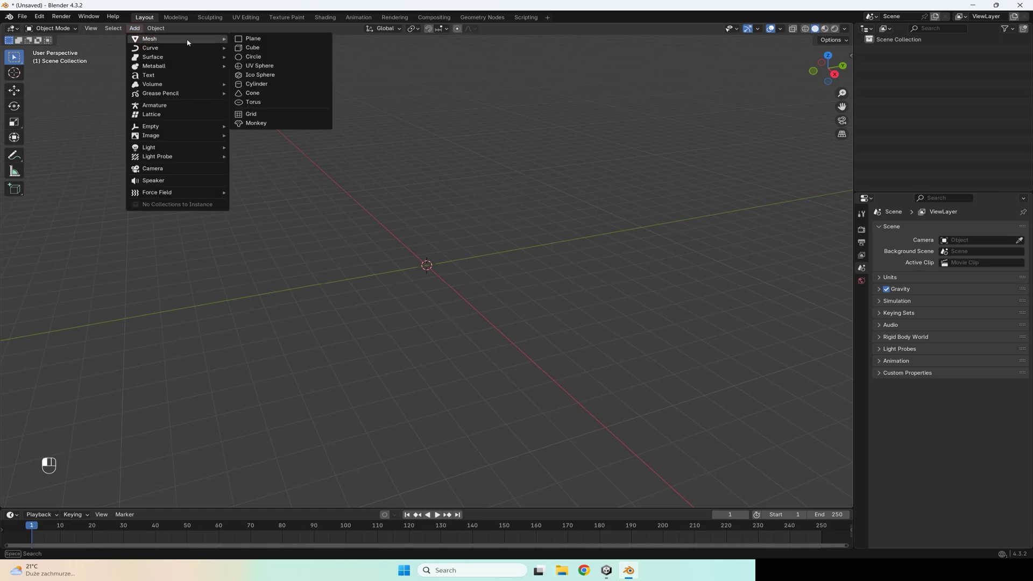
click(265, 93)
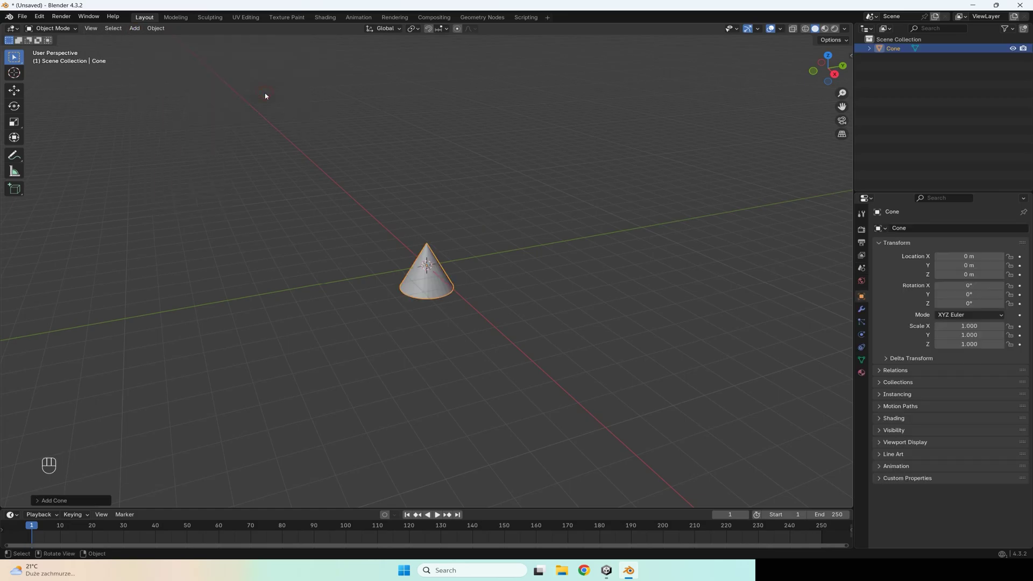
scroll(304, 252, up, 3)
click(71, 500)
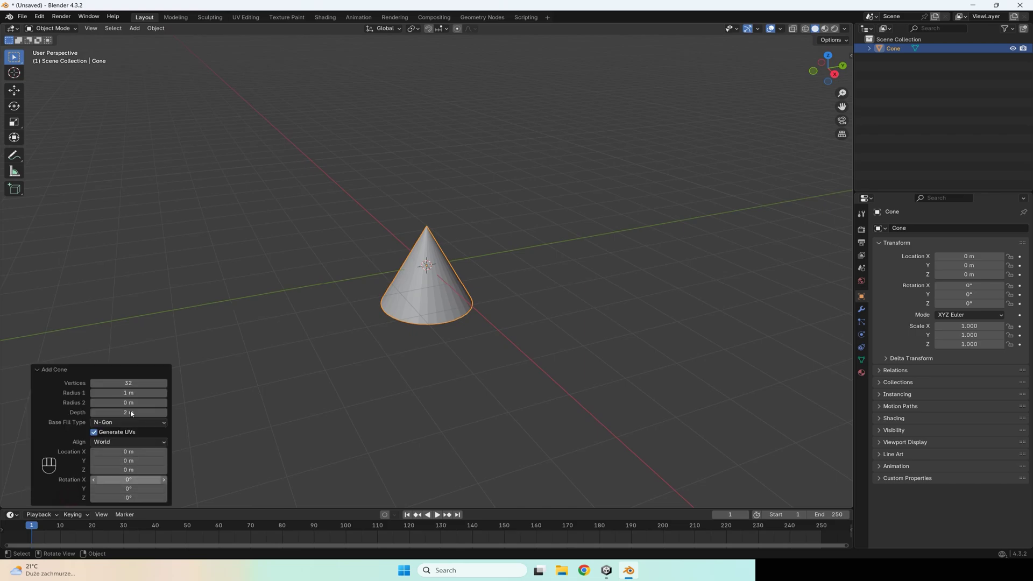
click(114, 424)
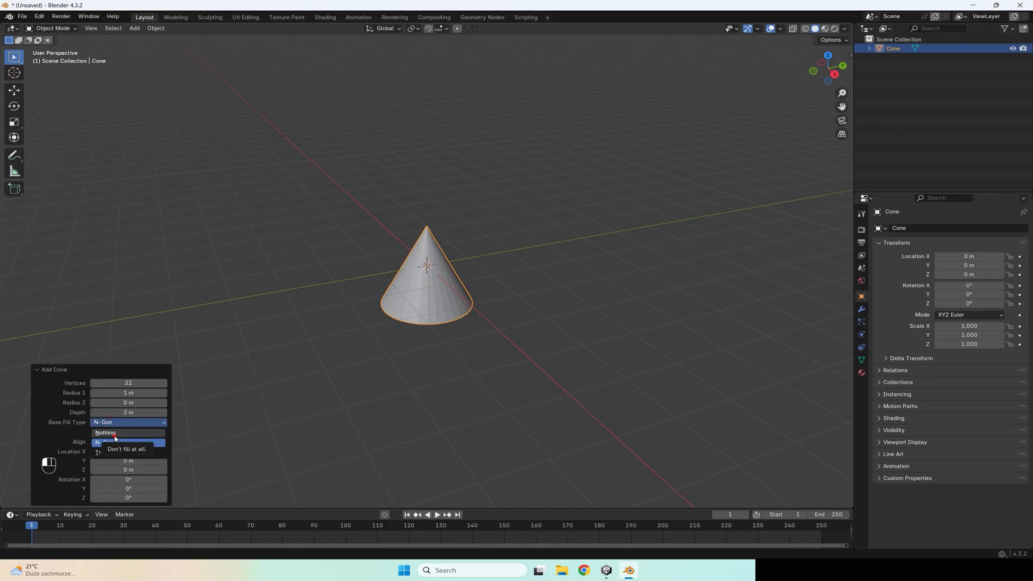
click(110, 433)
- Set the cone's vertex count to 4 to make a four-sided pyramid
middle_drag(367, 346, 279, 387)
click(151, 384)
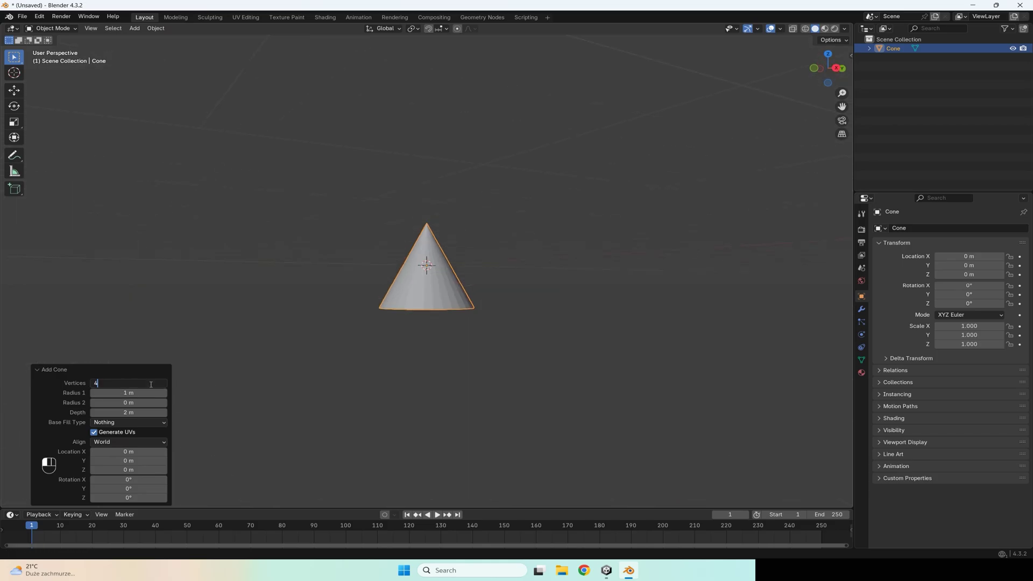
text(4)
key(Return)
scroll(516, 299, up, 2)
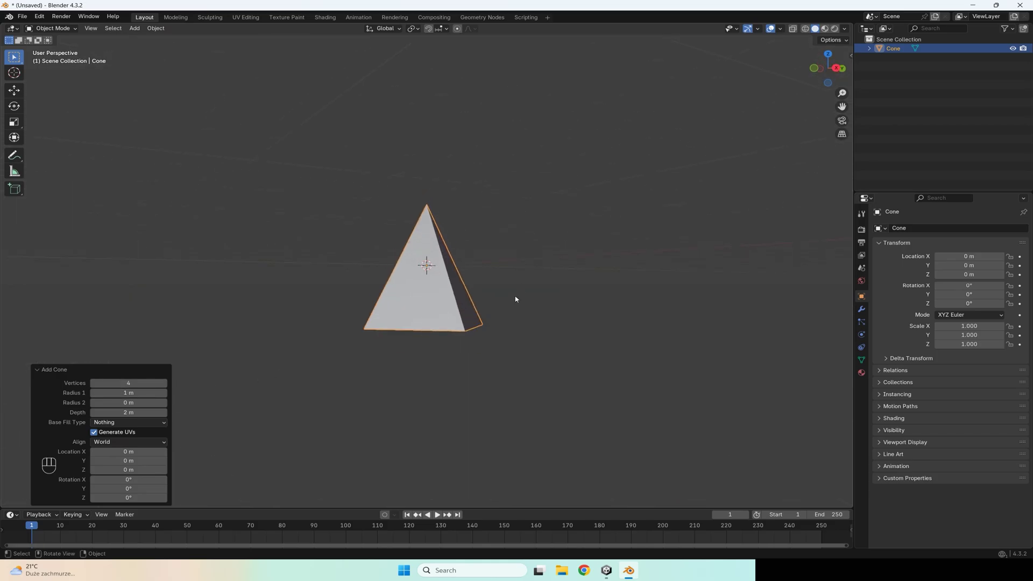
middle_drag(515, 299, 484, 314)
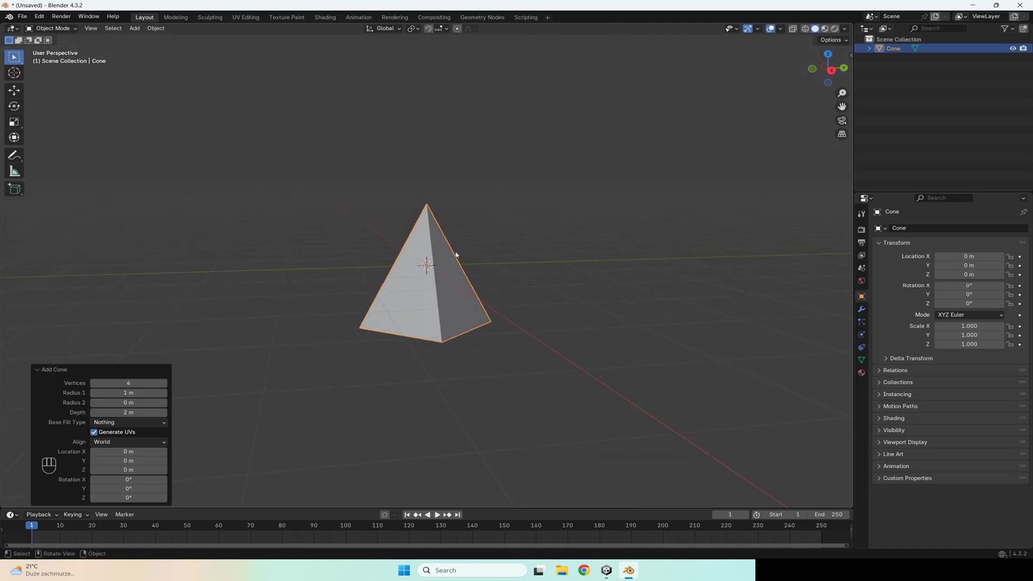
- In Edit Mode, move the whole pyramid mesh up 1 m along the Z axis
key(Tab)
click(14, 90)
drag(427, 265, 426, 203)
click(132, 468)
text(1)
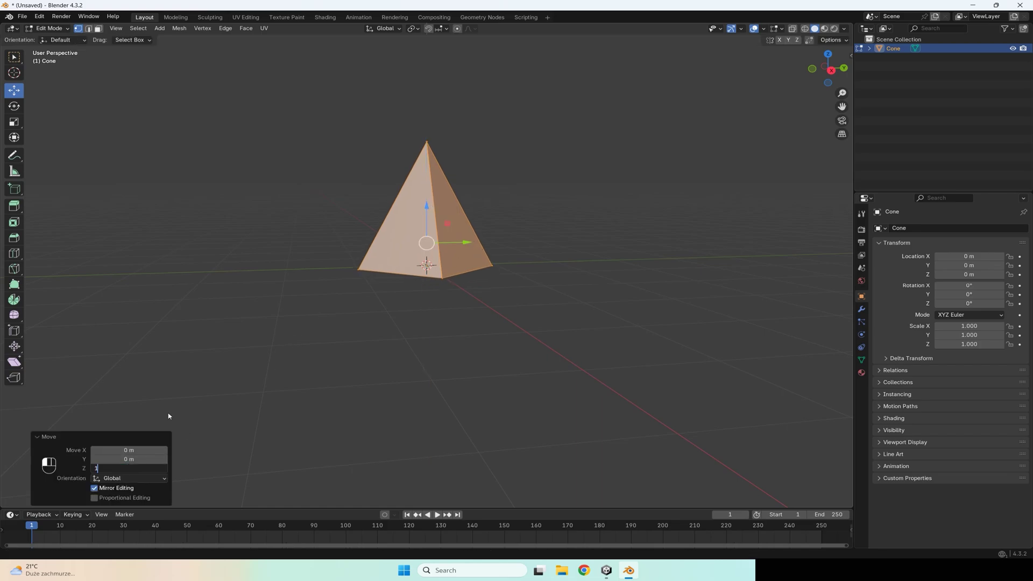
key(Return)
middle_drag(549, 272, 602, 272)
- Add a Mirror modifier to the pyramid and mirror it only on the Z axis
click(861, 310)
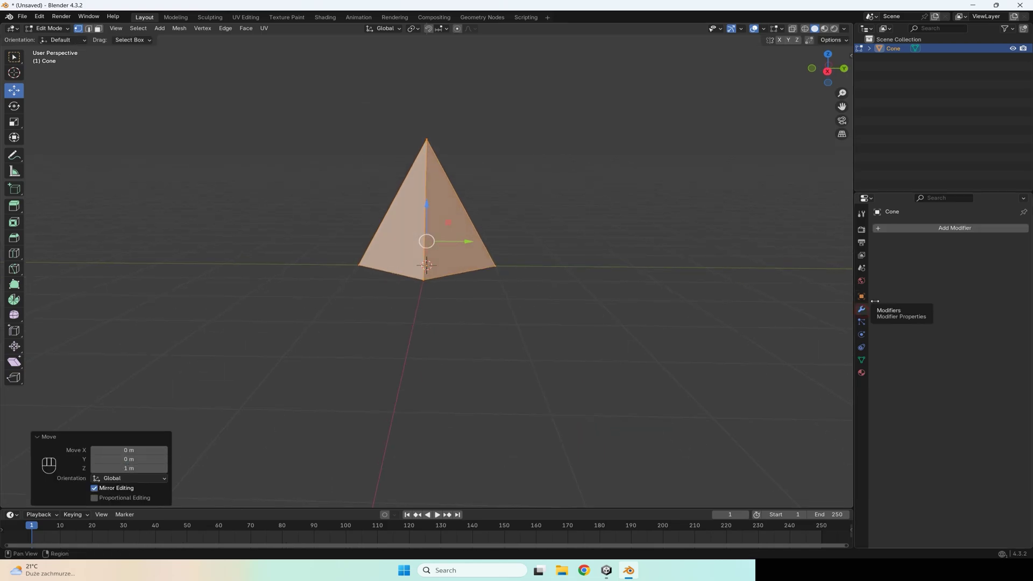
click(909, 228)
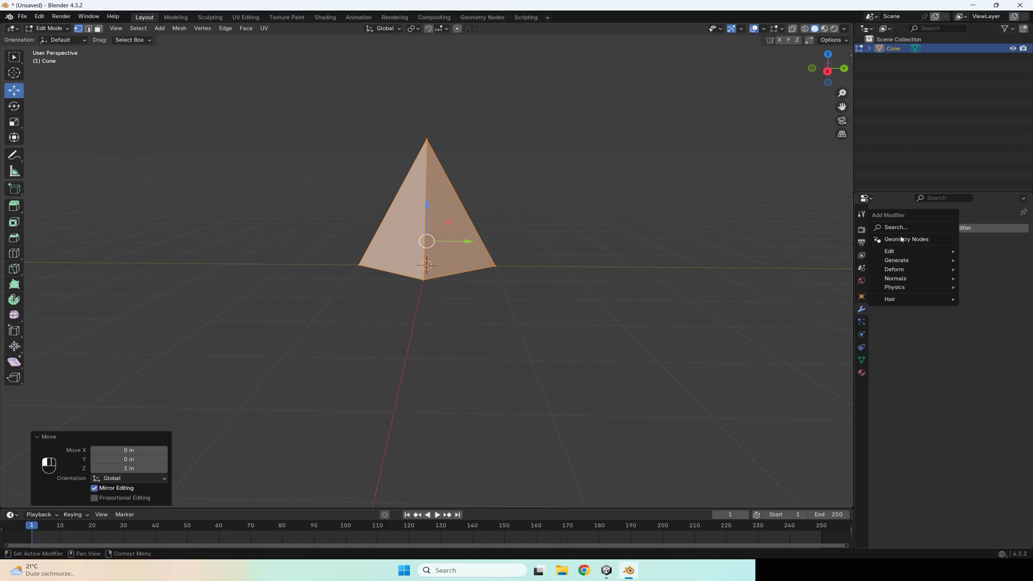
text(m)
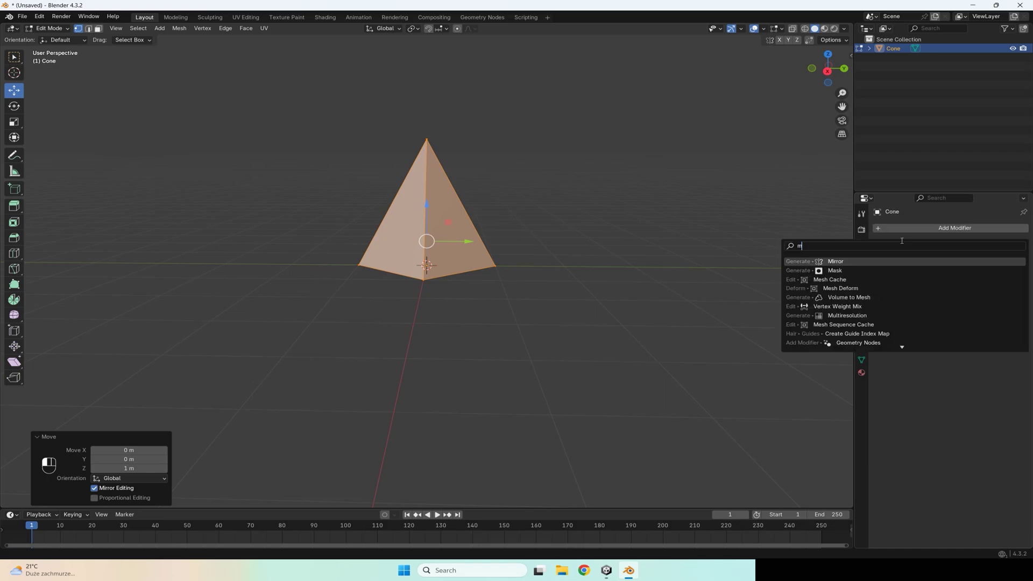
text(i)
double_click(860, 263)
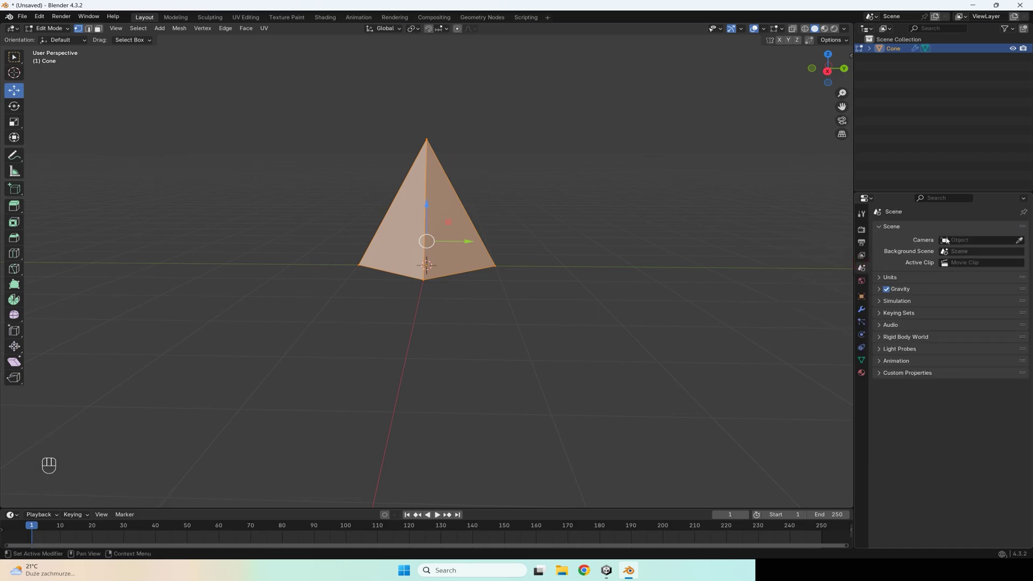
click(860, 309)
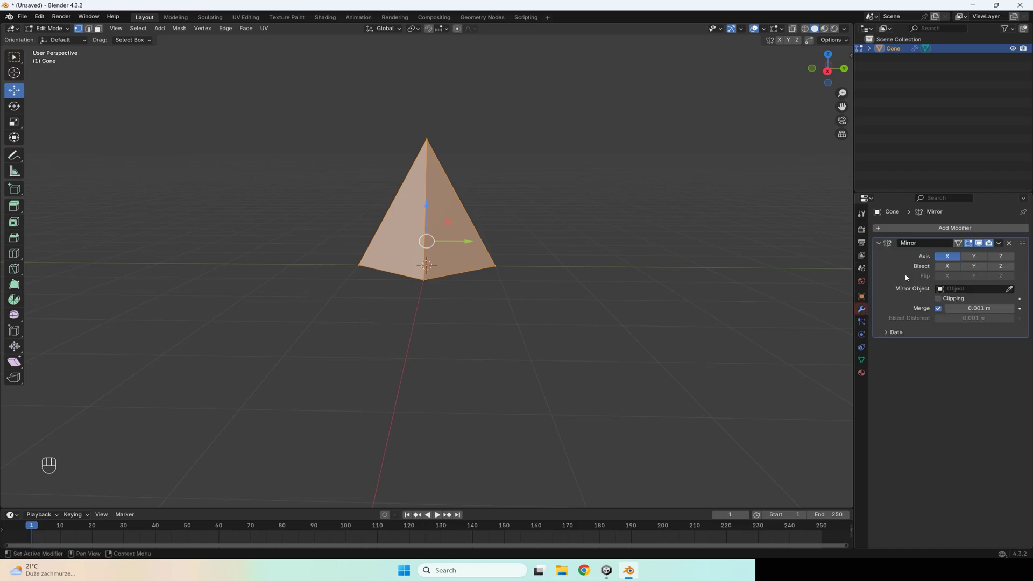
click(1001, 257)
- Return to Object Mode and apply the Mirror modifier to the double pyramid
middle_drag(511, 260, 550, 269)
key(Tab)
middle_drag(475, 289, 479, 269)
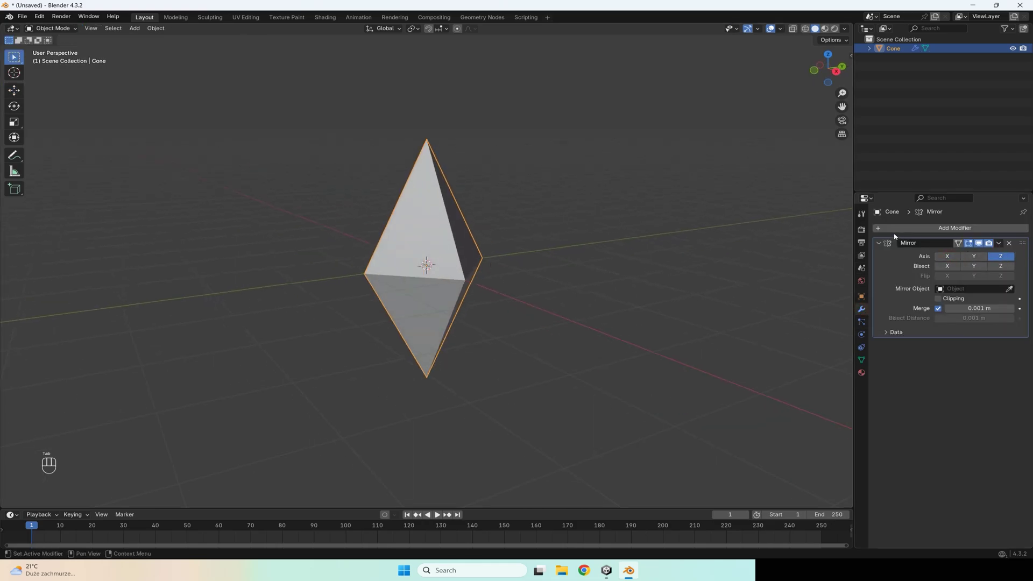
click(1002, 243)
click(959, 259)
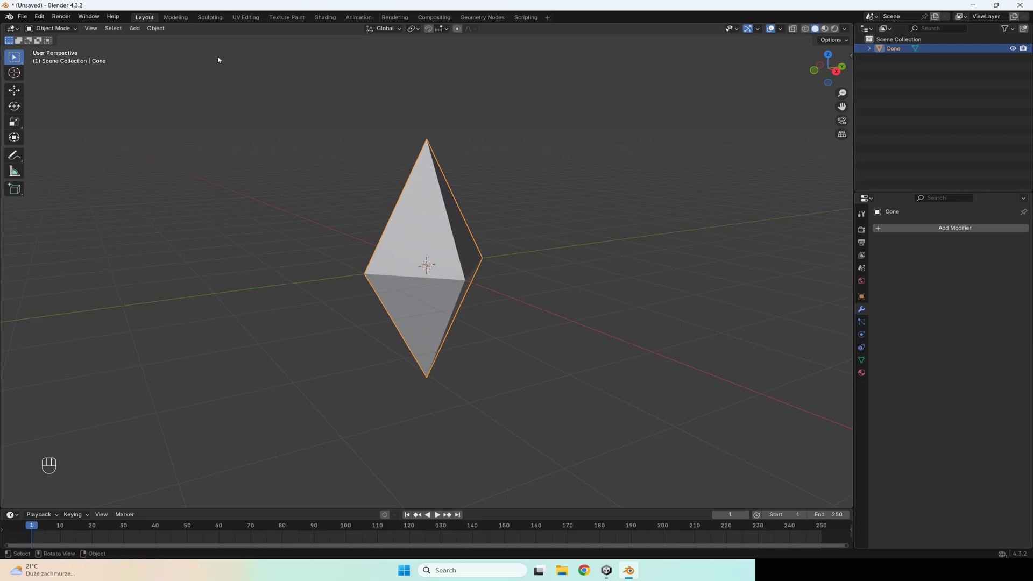
- Switch to the Sculpting workspace with the double pyramid in Sculpt Mode
click(202, 20)
scroll(441, 240, up, 2)
middle_drag(416, 246, 458, 251)
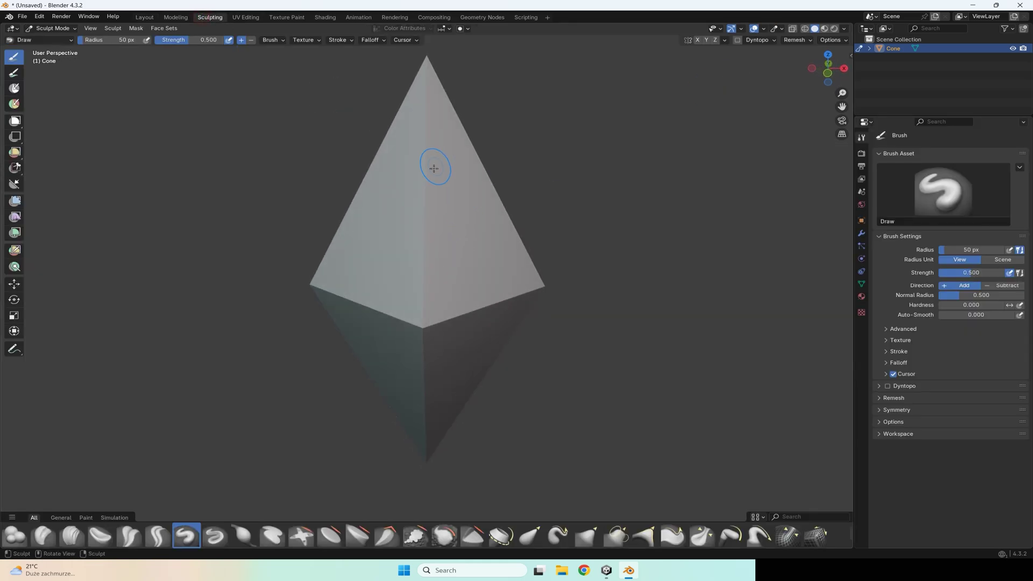
mouse_move(350, 251)
middle_down()
mouse_move(414, 237)
mouse_move(477, 244)
mouse_move(466, 247)
middle_up()
key(Tab)
key(Tab)
- Remesh the double pyramid with a voxel size of 0.01 m
click(793, 40)
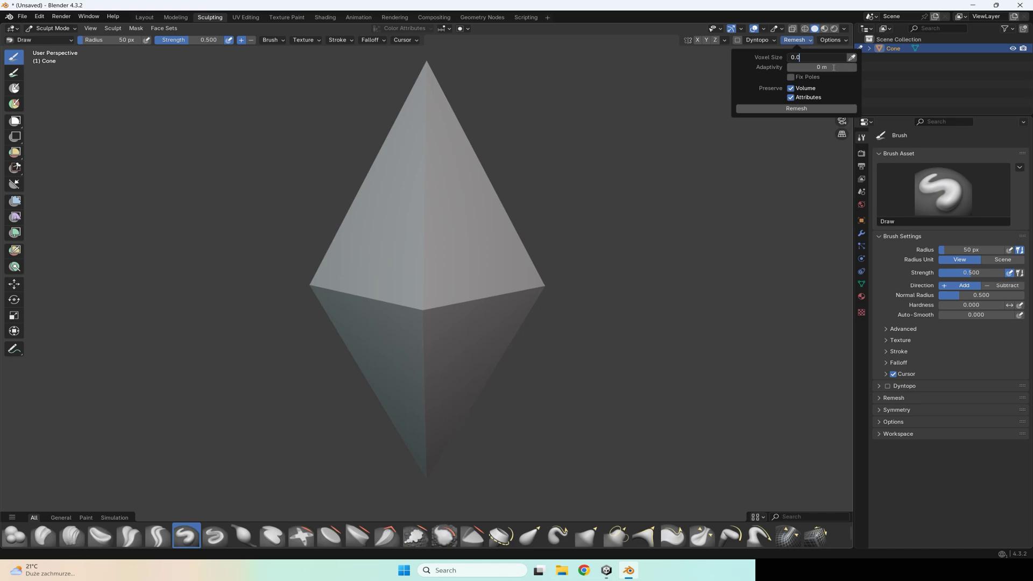
key(Return)
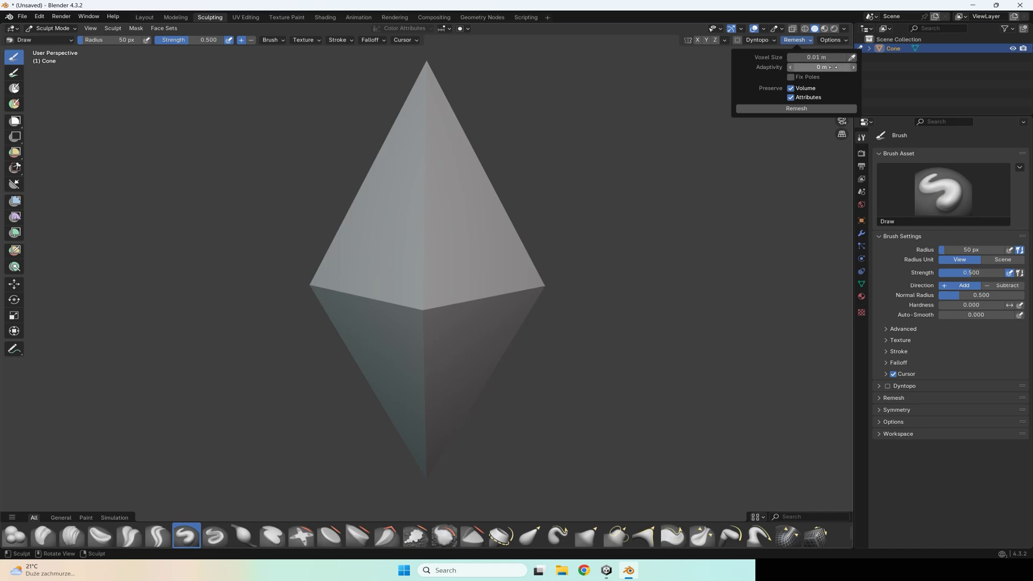
click(801, 109)
middle_drag(469, 240, 478, 242)
scroll(479, 229, down, 2)
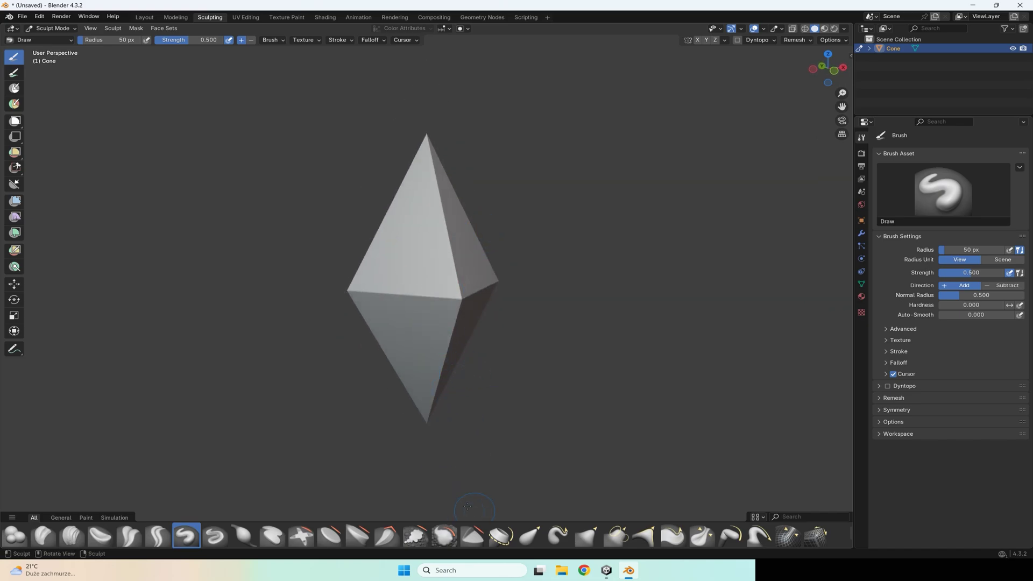
- Choose the Trim brush and enable its Front Faces Only option
click(476, 539)
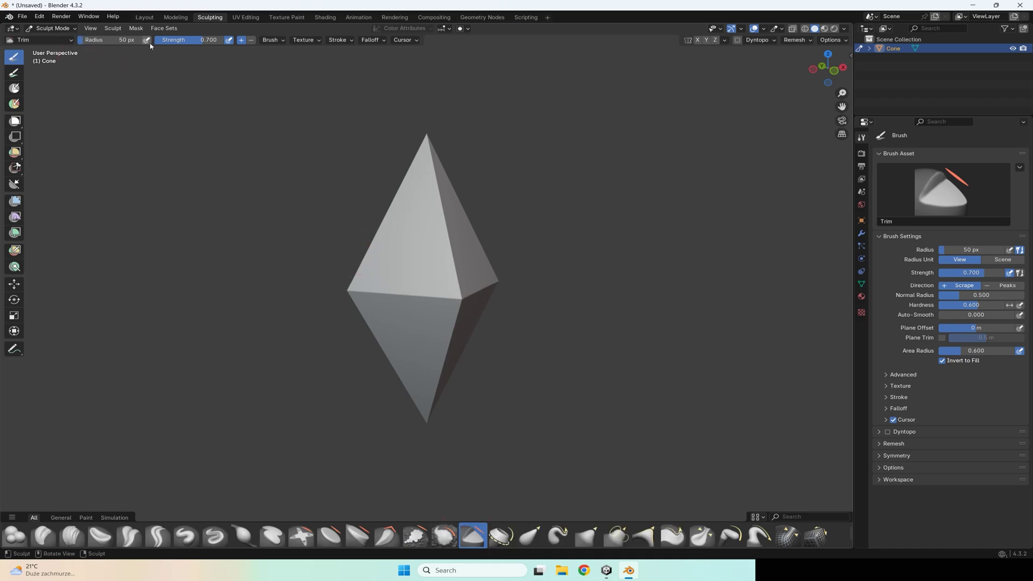
click(276, 42)
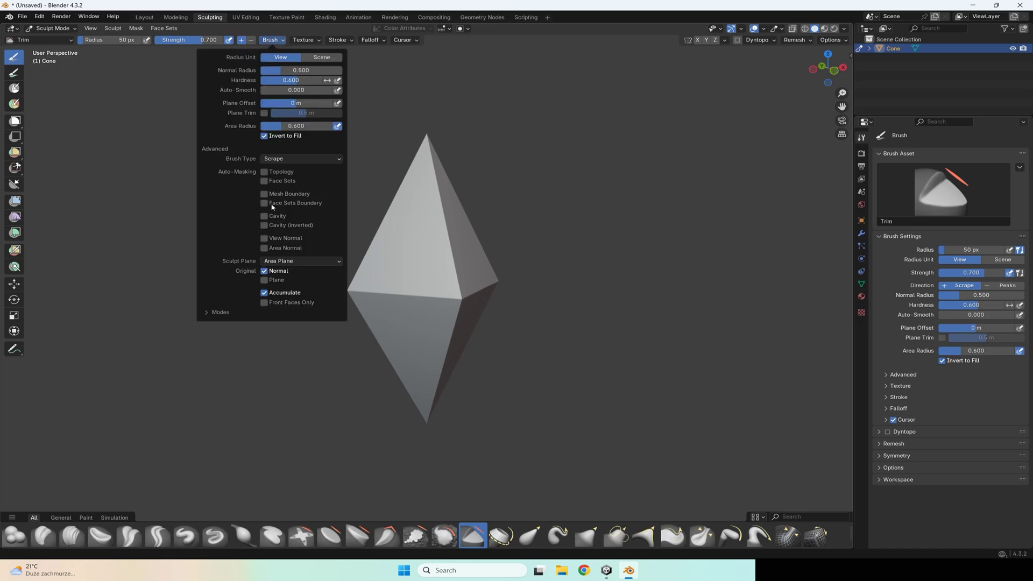
click(265, 307)
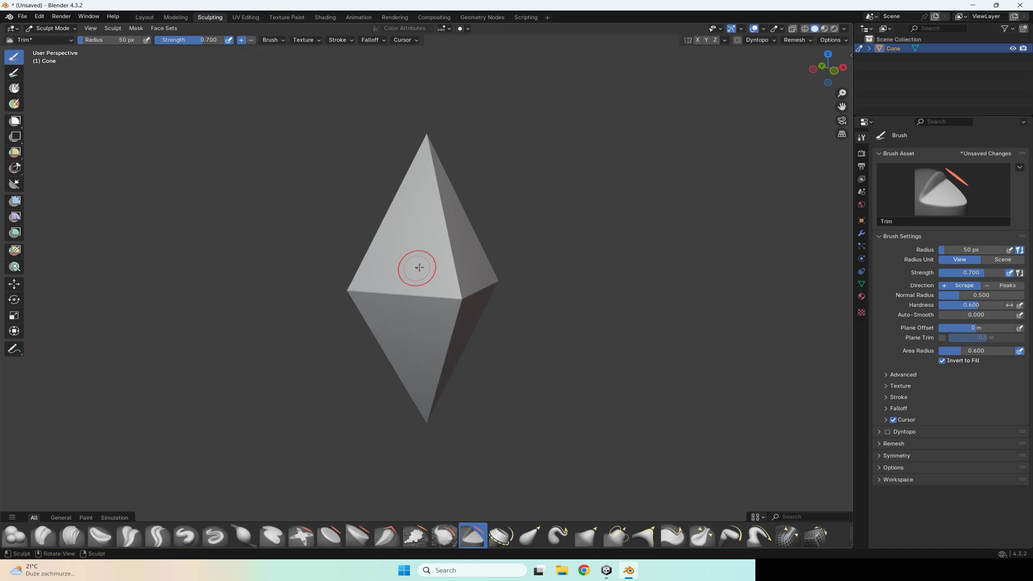
- Enlarge the Trim brush radius to 112 px, trying one stroke along the lower front edge and undoing it
mouse_move(415, 265)
middle_down()
mouse_move(422, 292)
mouse_move(440, 275)
middle_up()
scroll(440, 275, up, 2)
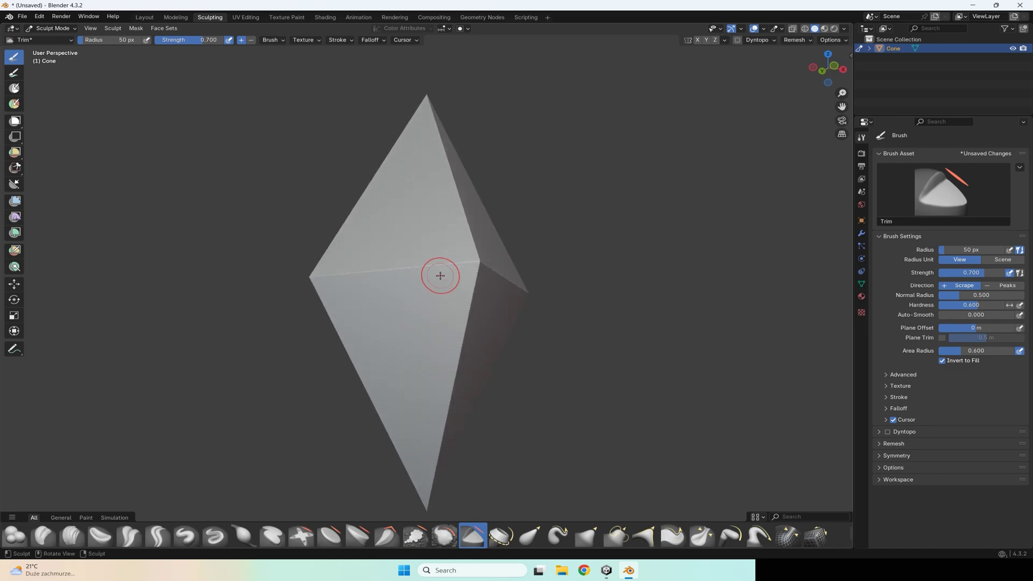
key(bracketright)
key(bracketright)
key(bracketright)
key(bracketright)
key(bracketright)
key(bracketright)
key(bracketright)
mouse_move(454, 290)
mouse_down()
mouse_move(428, 473)
mouse_move(437, 348)
mouse_move(468, 278)
mouse_move(468, 290)
mouse_move(453, 328)
mouse_move(457, 279)
mouse_up()
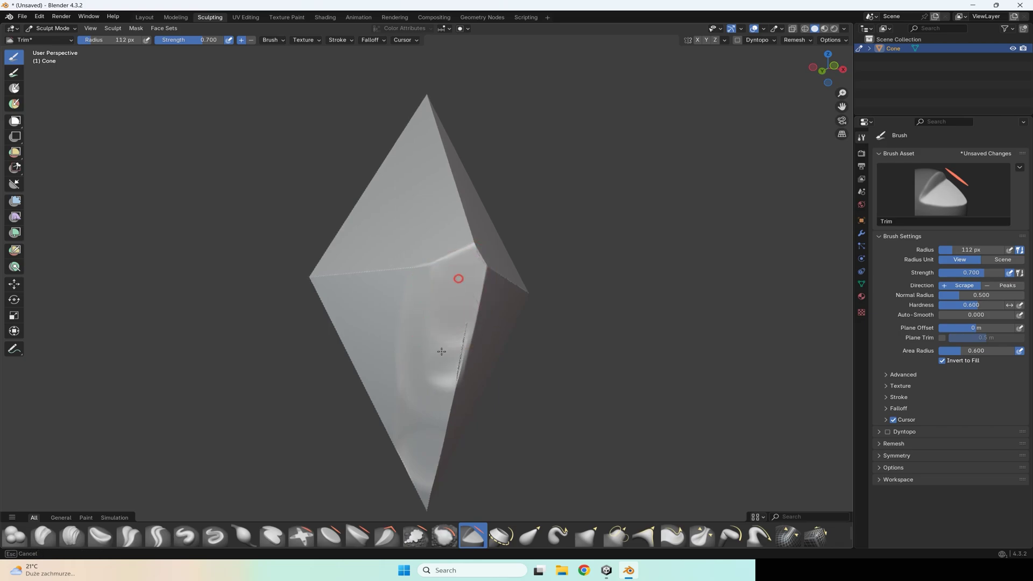
key(ctrl+z)
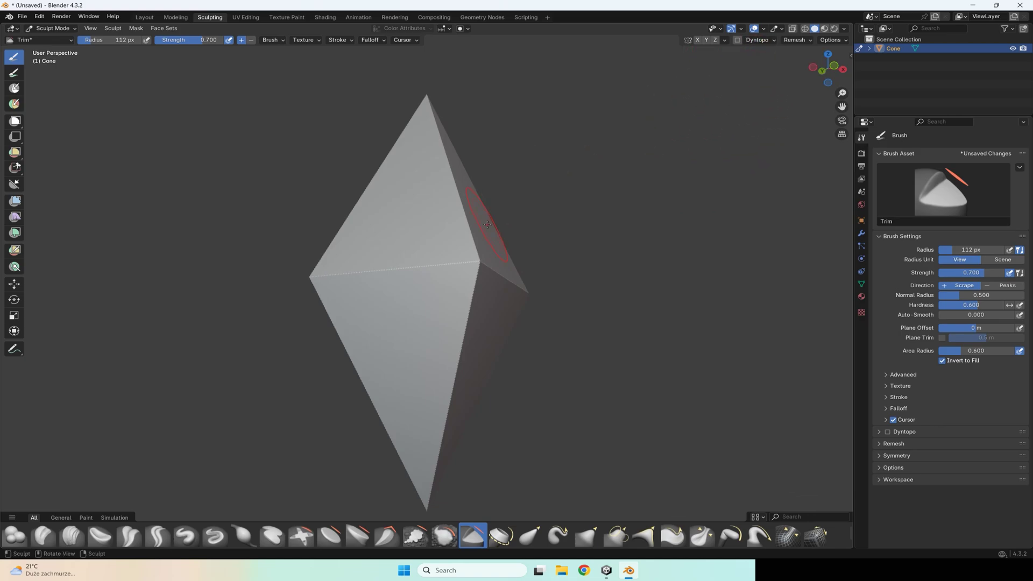
- Enable Dyntopo despite the attribute warning and adjust its detail size over the model
click(737, 40)
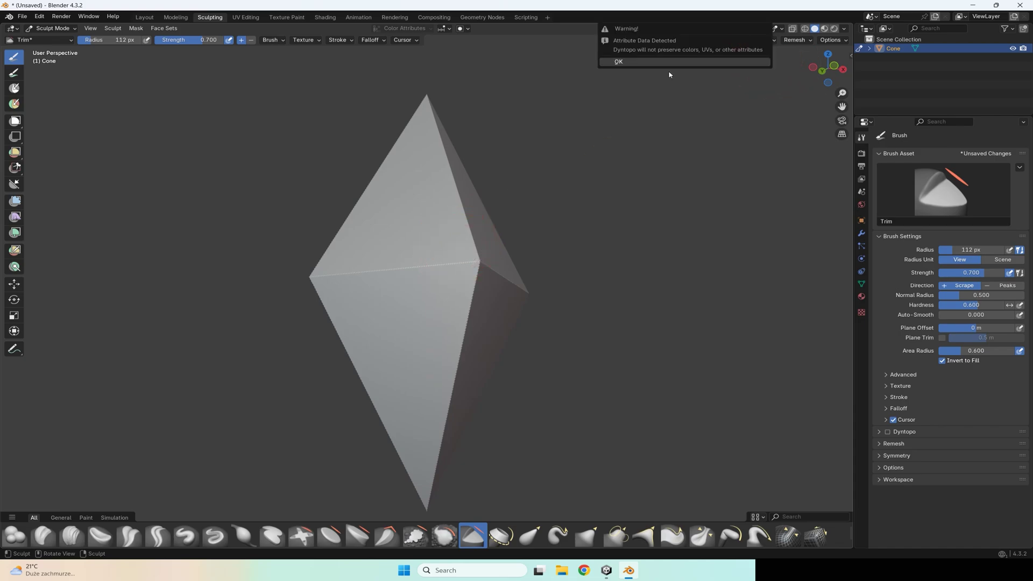
click(655, 61)
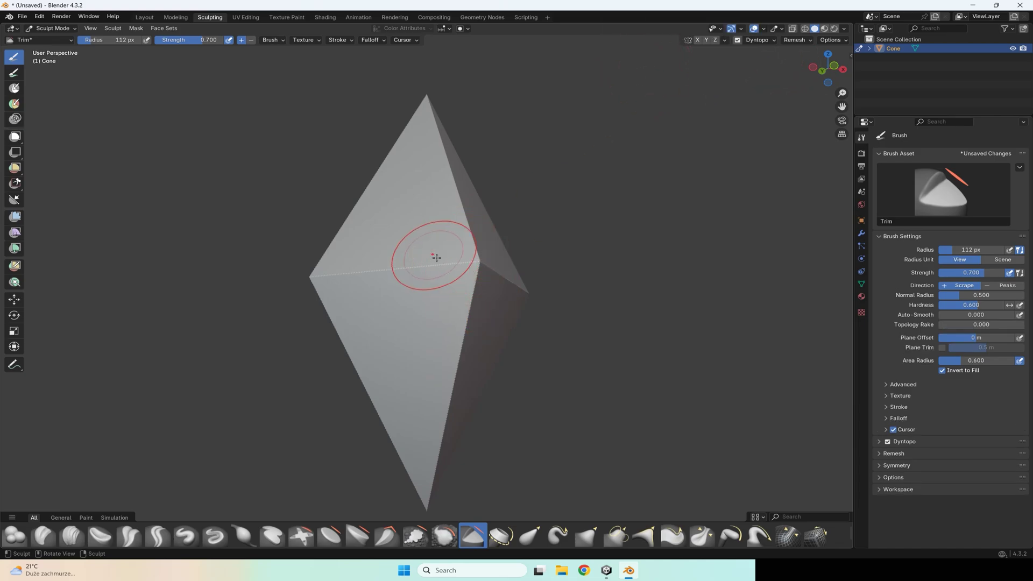
key(r)
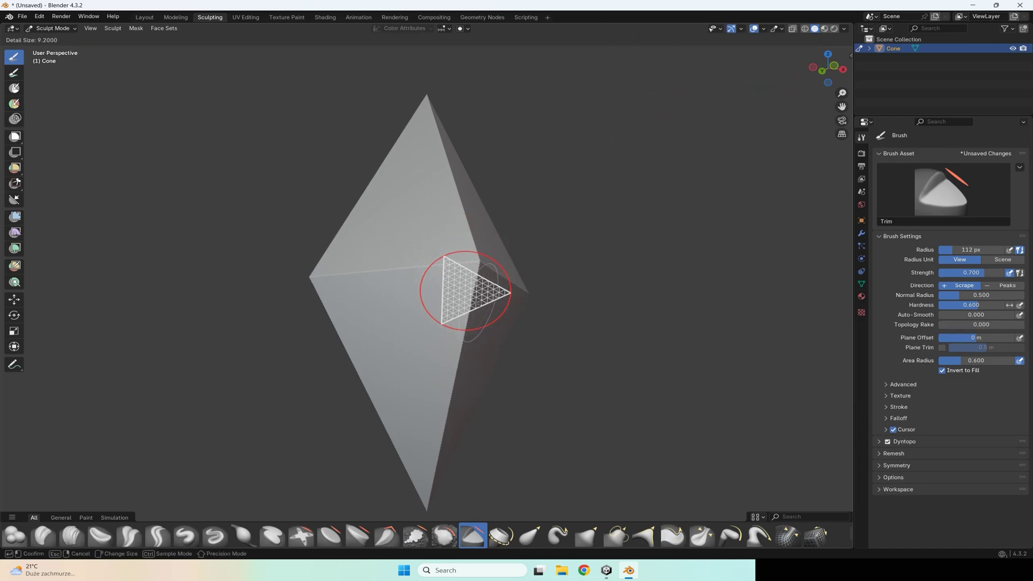
click(513, 325)
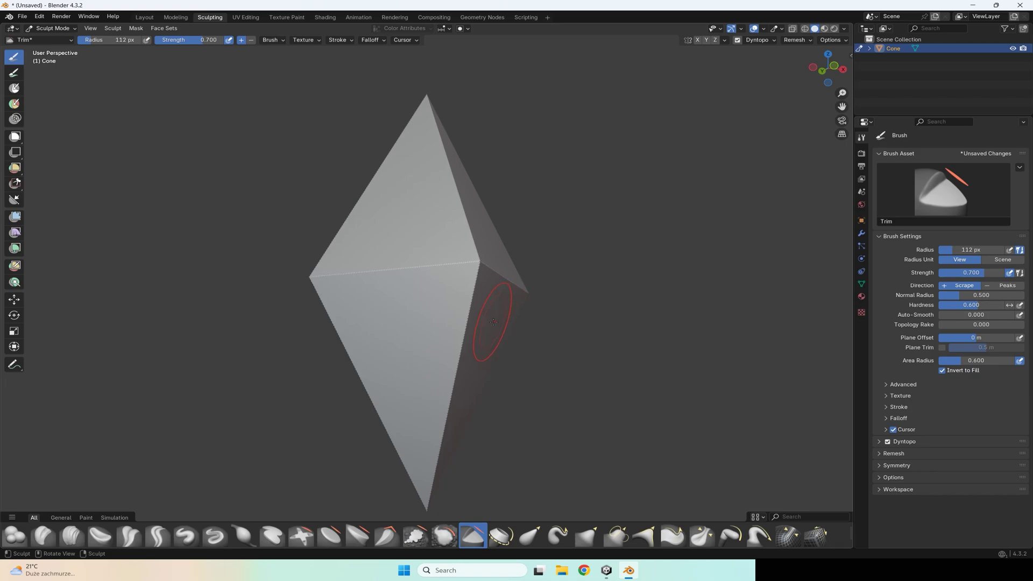
- Scrape the lower front edge and the adjoining middle corner of the double pyramid with the Trim brush
mouse_move(464, 275)
mouse_down()
mouse_move(430, 463)
mouse_move(465, 290)
mouse_up()
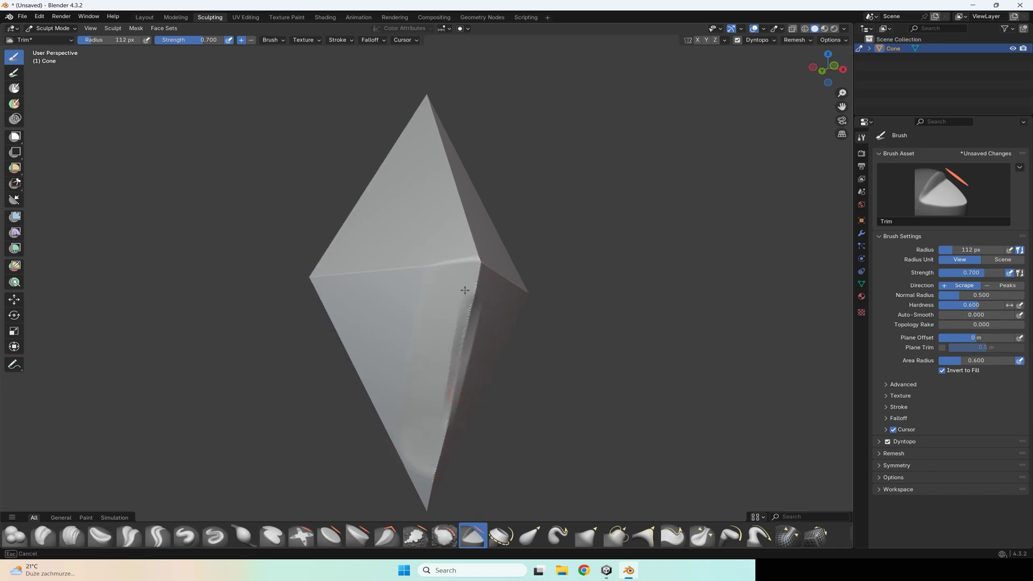
drag(453, 346, 459, 322)
middle_drag(469, 286, 493, 293)
drag(505, 248, 501, 272)
middle_drag(504, 290, 485, 294)
- Set the Trim brush strength to 0.5 and carve uneven facets into the edges around the double pyramid
click(200, 40)
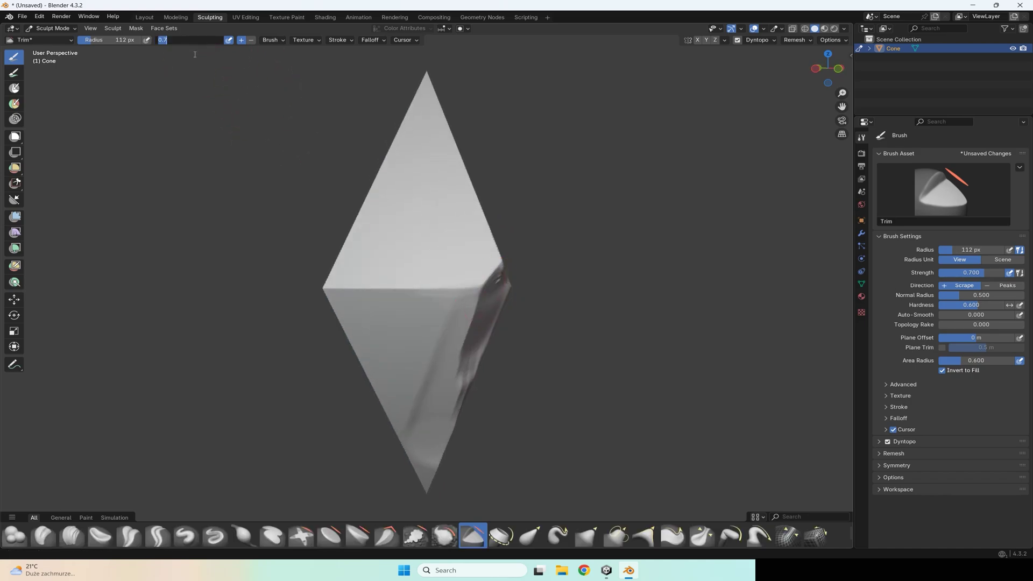
key(Return)
mouse_move(425, 217)
middle_down()
mouse_move(451, 315)
mouse_move(392, 277)
mouse_move(389, 353)
mouse_move(410, 300)
mouse_move(406, 259)
mouse_move(457, 281)
middle_up()
drag(457, 281, 432, 402)
mouse_move(433, 402)
middle_down()
mouse_move(386, 387)
mouse_move(502, 411)
mouse_move(515, 304)
middle_up()
drag(514, 304, 492, 278)
scroll(492, 278, down, 5)
middle_drag(420, 377, 389, 441)
mouse_move(390, 440)
shift+mouse_down()
mouse_move(395, 371)
mouse_move(382, 452)
shift+mouse_up()
scroll(395, 371, up, 5)
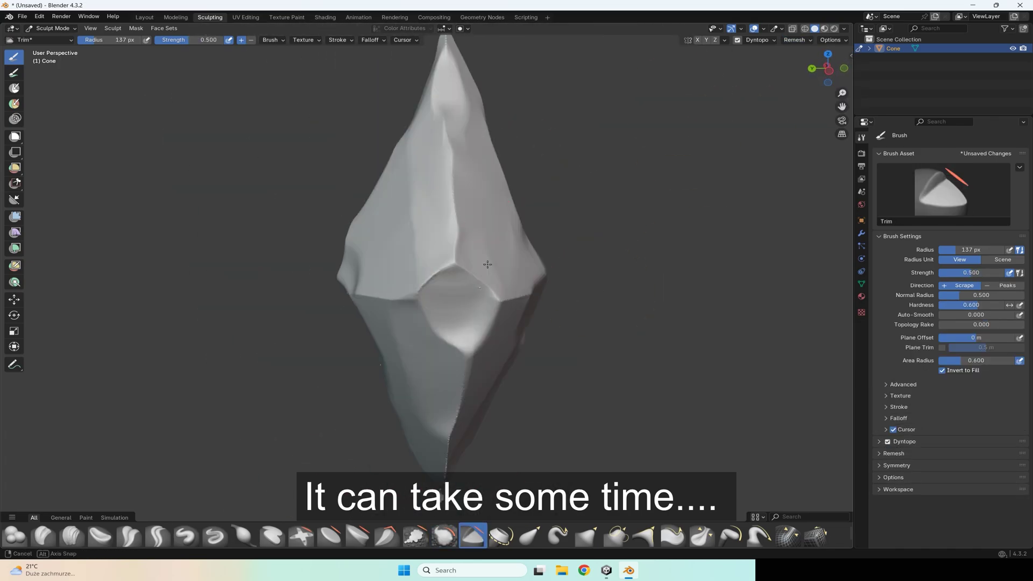
- Turn Dyntopo back on and scrape another facet into the crystal's surface with the Trim brush
click(755, 41)
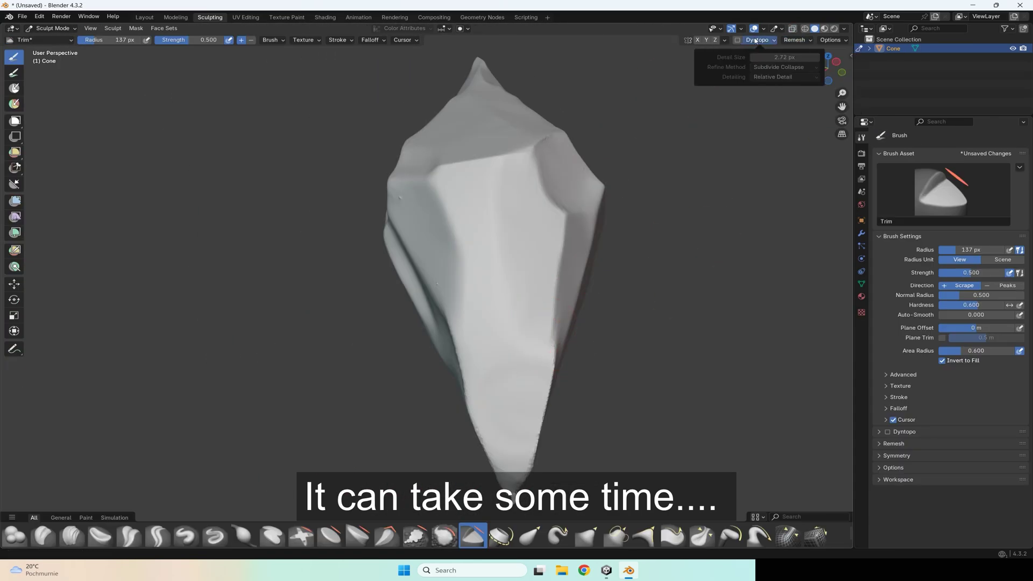
click(737, 40)
scroll(370, 422, up, 4)
mouse_move(370, 423)
middle_down()
mouse_move(549, 351)
mouse_move(369, 293)
mouse_move(344, 371)
middle_up()
drag(345, 371, 349, 409)
mouse_move(349, 409)
middle_down()
mouse_move(323, 310)
mouse_move(410, 215)
mouse_move(438, 231)
mouse_move(524, 222)
mouse_move(427, 237)
middle_up()
- Continue flattening facets around the crystal's wide middle section with the Trim brush
mouse_move(491, 150)
middle_down()
mouse_move(304, 140)
mouse_move(425, 204)
mouse_move(423, 159)
mouse_move(470, 330)
middle_up()
scroll(470, 329, down, 10)
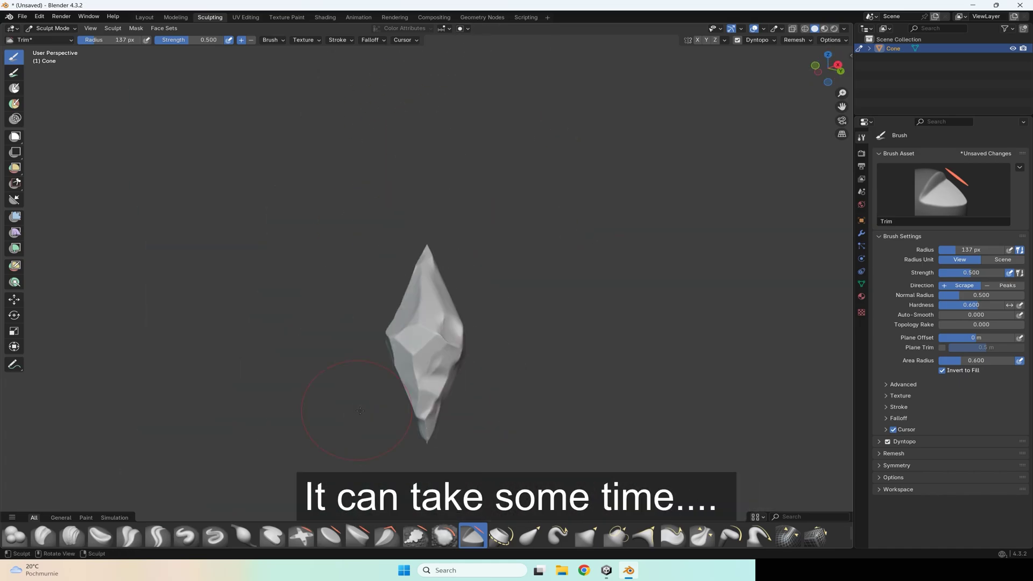
scroll(430, 376, up, 8)
mouse_move(362, 422)
middle_down()
mouse_move(398, 271)
mouse_move(450, 404)
mouse_move(648, 223)
mouse_move(382, 269)
mouse_move(392, 238)
mouse_move(487, 290)
mouse_move(438, 258)
mouse_move(503, 246)
middle_up()
drag(504, 245, 512, 275)
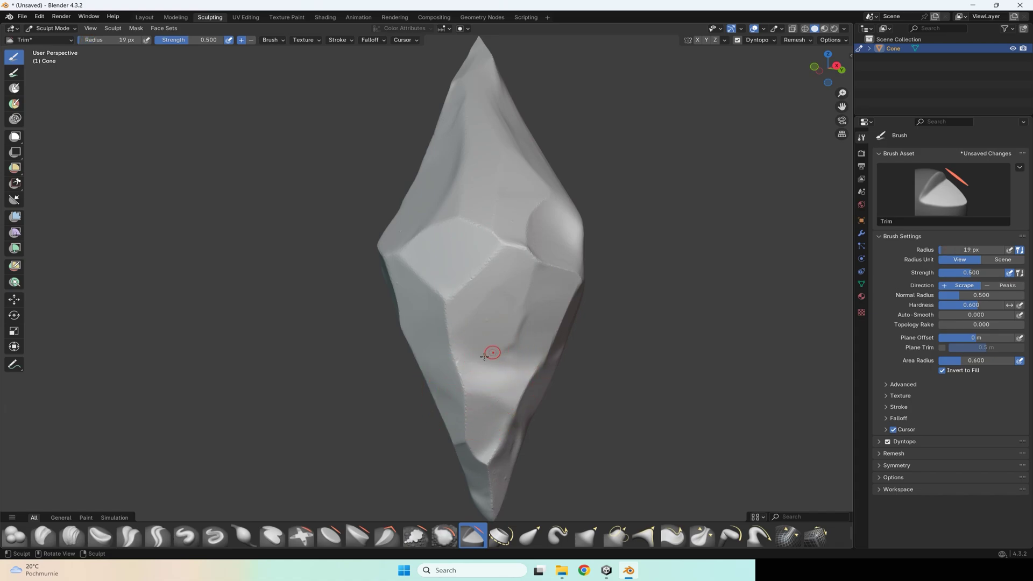
- Scrape along the crystal's lower vertical edge with the Trim brush, working up toward the wide middle section
middle_drag(477, 357, 466, 341)
scroll(474, 349, up, 2)
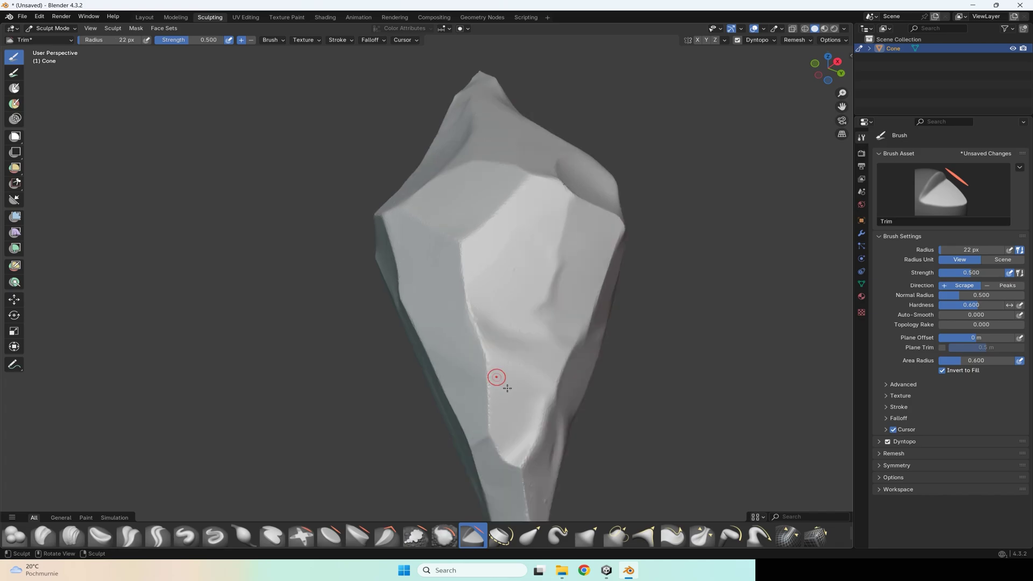
mouse_move(508, 419)
mouse_down()
mouse_move(507, 446)
mouse_move(503, 421)
mouse_up()
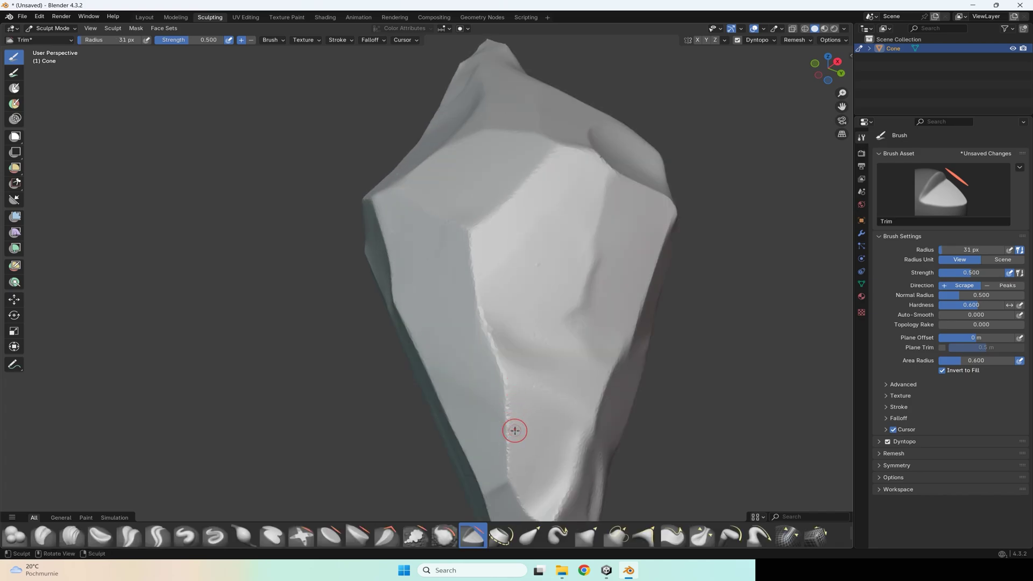
drag(509, 469, 483, 331)
mouse_move(485, 331)
mouse_down()
mouse_move(495, 349)
mouse_move(473, 254)
mouse_move(493, 233)
mouse_up()
- Enlarge the Trim brush radius to 91 px
mouse_move(493, 233)
middle_down()
mouse_move(590, 275)
mouse_move(489, 256)
mouse_move(417, 373)
mouse_move(523, 362)
mouse_move(382, 331)
mouse_move(374, 265)
mouse_move(362, 337)
mouse_move(507, 270)
mouse_move(403, 278)
mouse_move(349, 243)
mouse_move(334, 341)
mouse_move(411, 269)
mouse_move(668, 391)
mouse_move(193, 427)
mouse_move(411, 253)
mouse_move(339, 429)
mouse_move(340, 381)
mouse_move(574, 249)
mouse_move(523, 334)
mouse_move(518, 242)
mouse_move(447, 236)
mouse_move(430, 290)
mouse_move(570, 311)
middle_up()
key(f)
click(489, 256)
scroll(373, 265, up, 4)
scroll(362, 337, down, 4)
key(f)
click(403, 279)
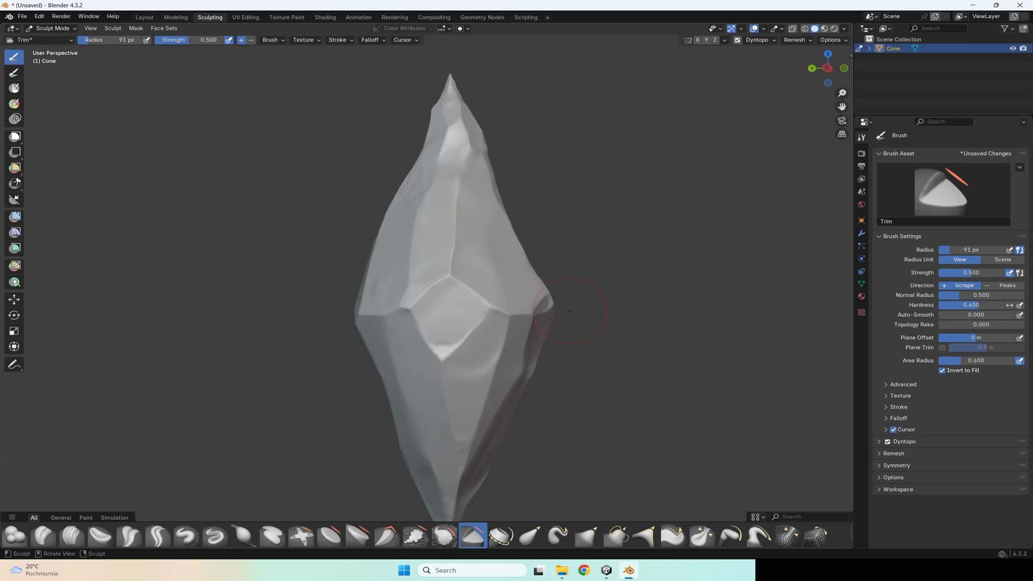
scroll(543, 317, down, 3)
scroll(514, 299, up, 3)
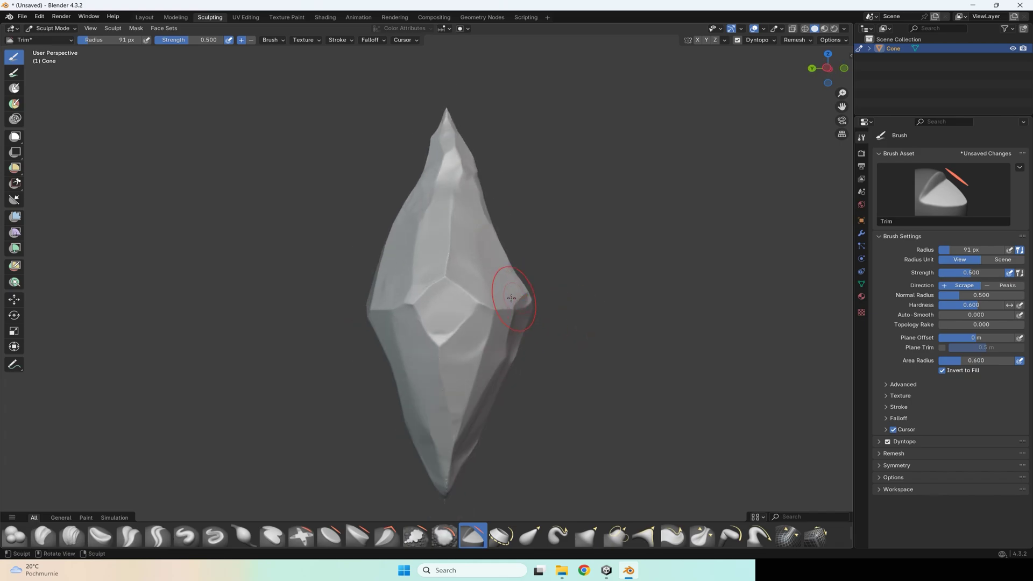
middle_drag(502, 293, 452, 281)
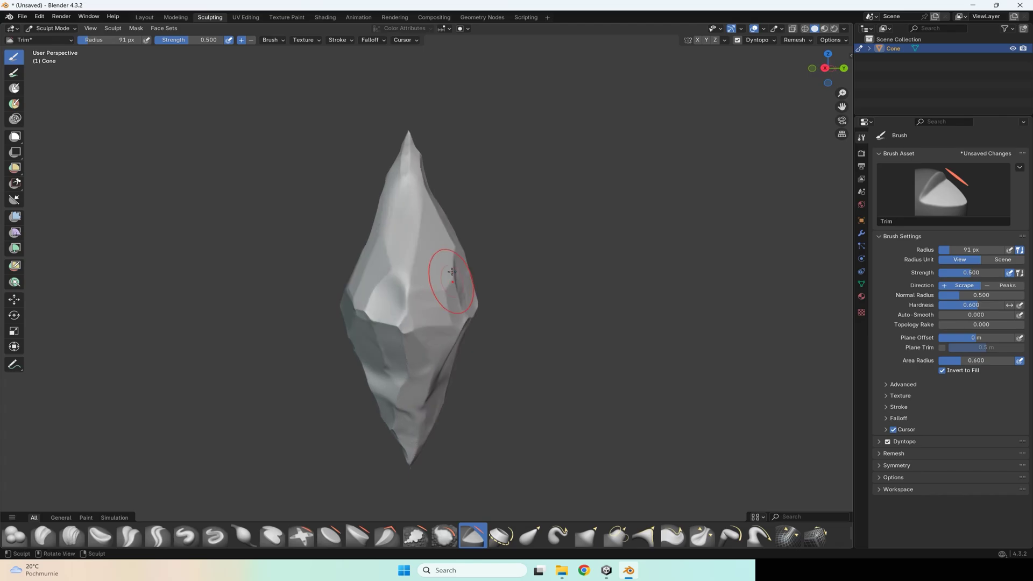
- Switch to the Layout workspace and add a 2 m mesh plane at the world origin
click(145, 17)
click(165, 30)
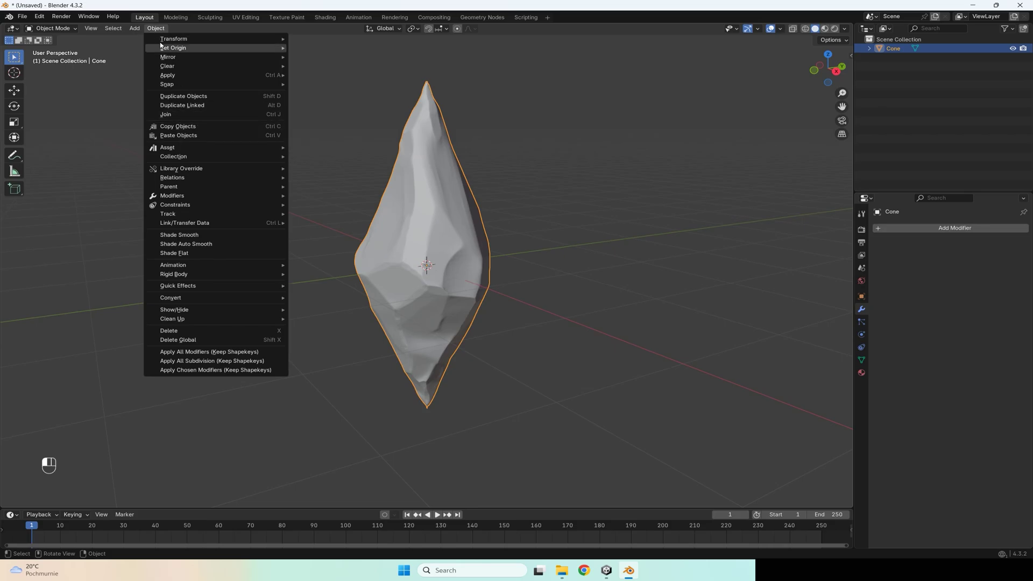
click(155, 29)
click(149, 30)
click(137, 30)
mouse_move(161, 39)
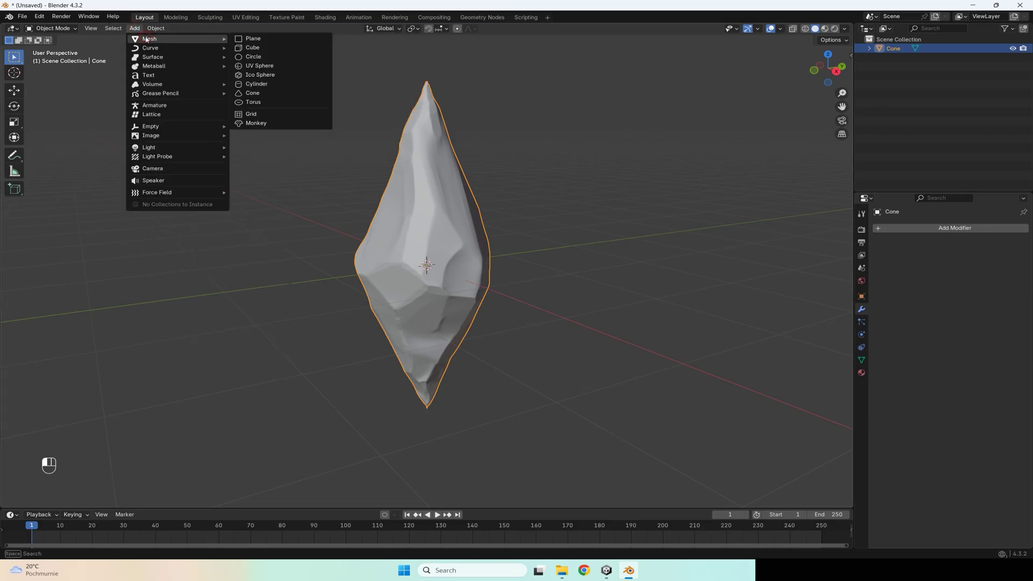
click(263, 40)
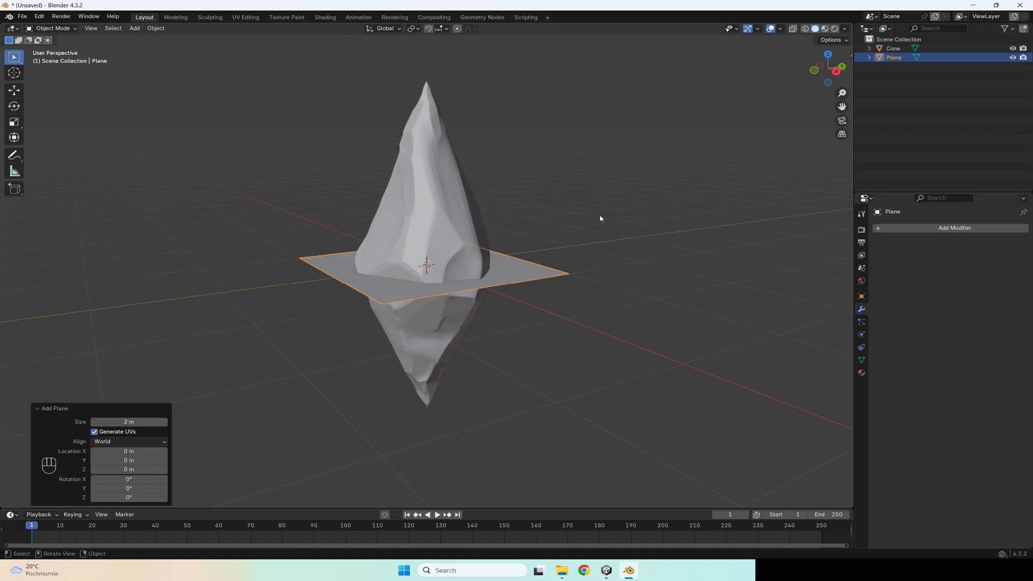
- Add a Shrinkwrap modifier to the plane with Cone as its target
click(921, 228)
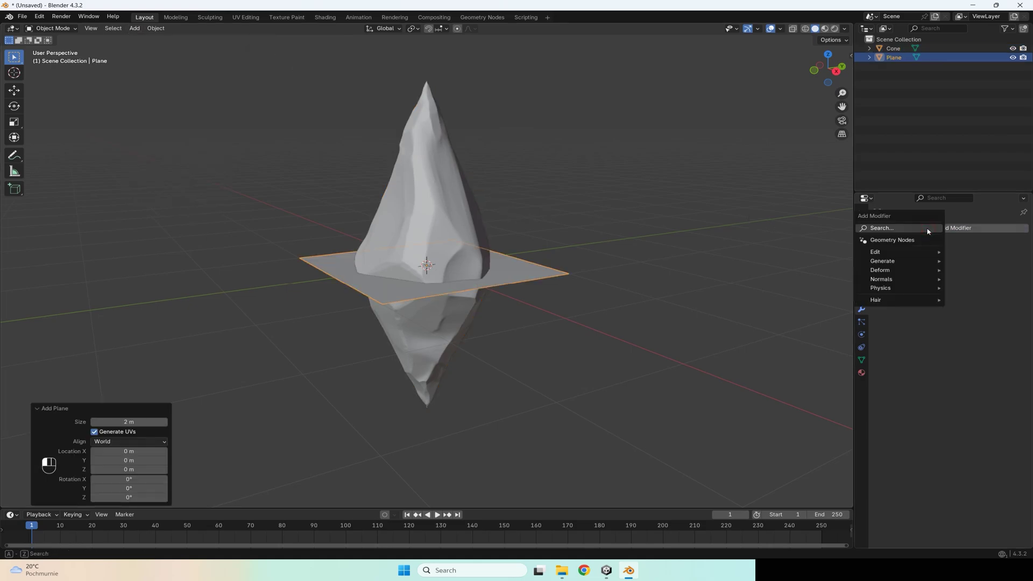
mouse_move(909, 257)
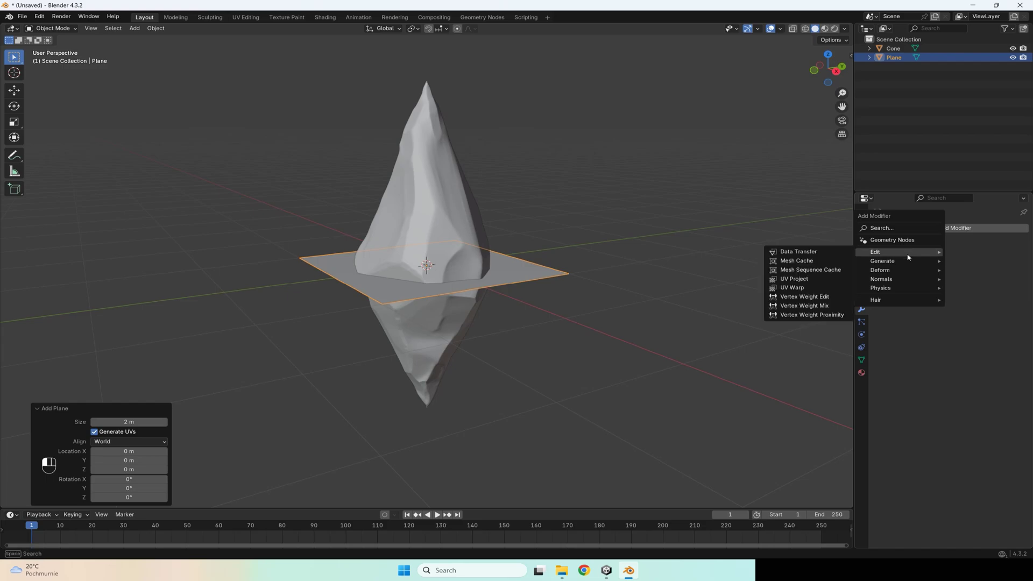
text(sh)
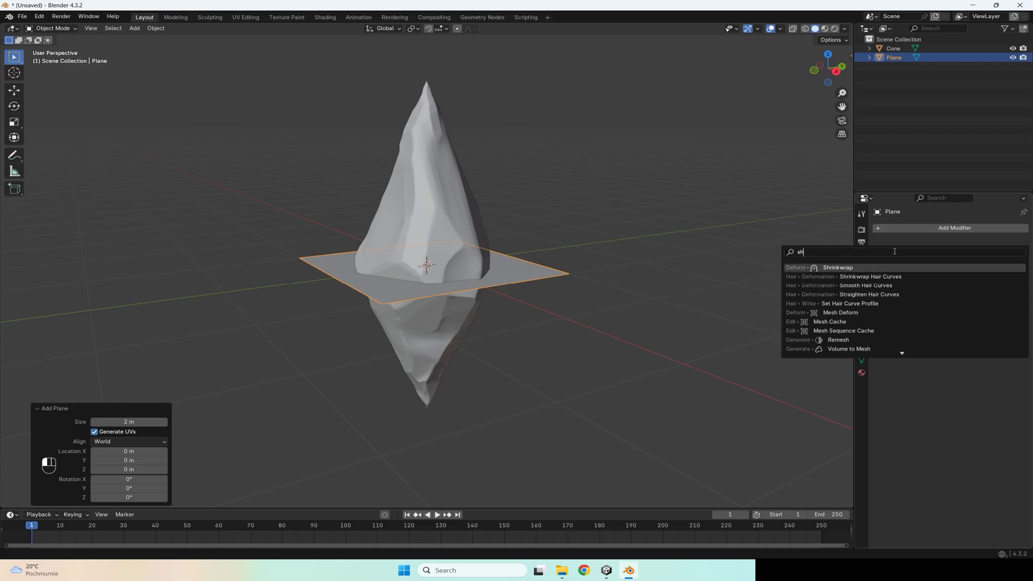
click(855, 268)
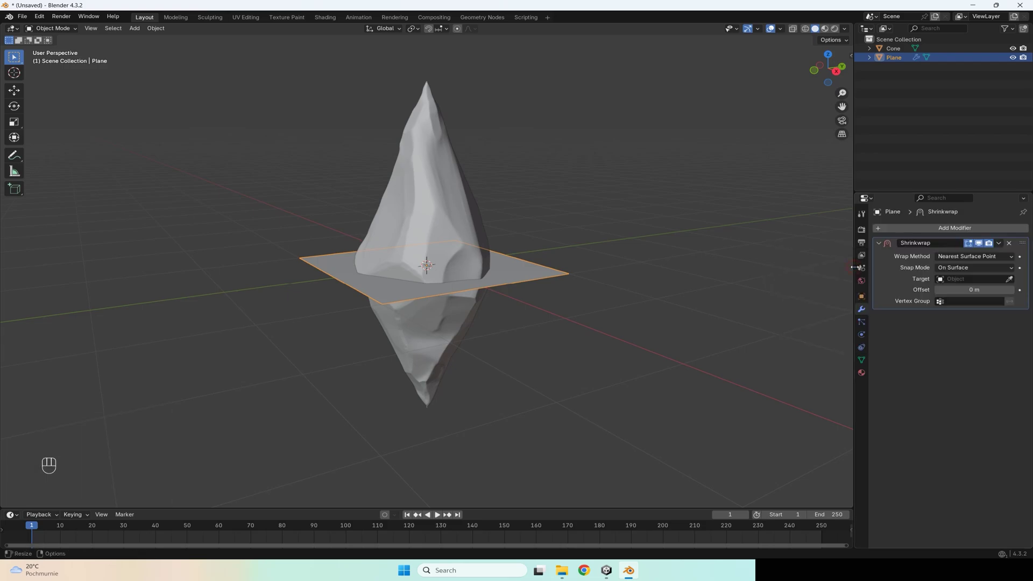
click(999, 280)
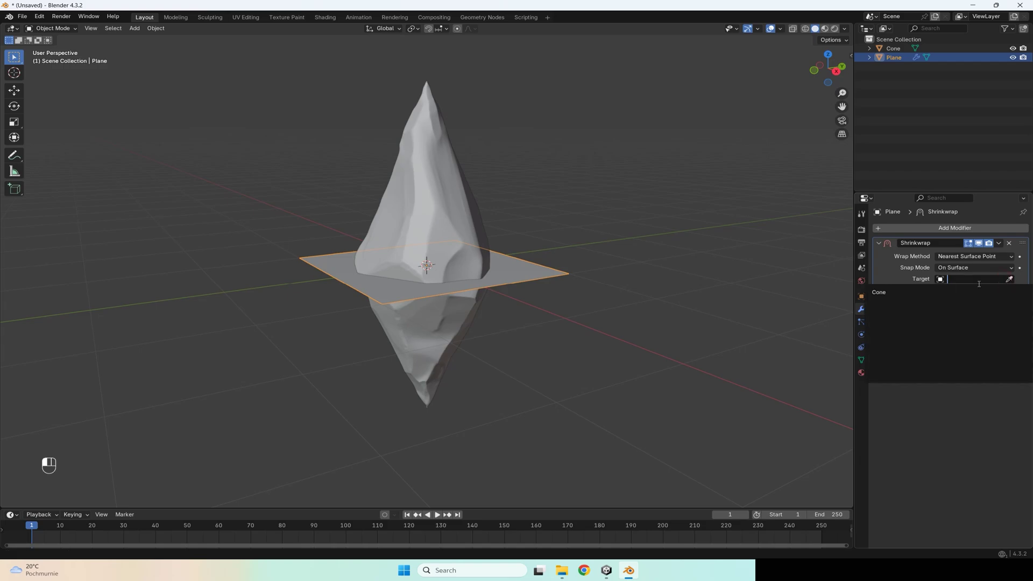
click(897, 293)
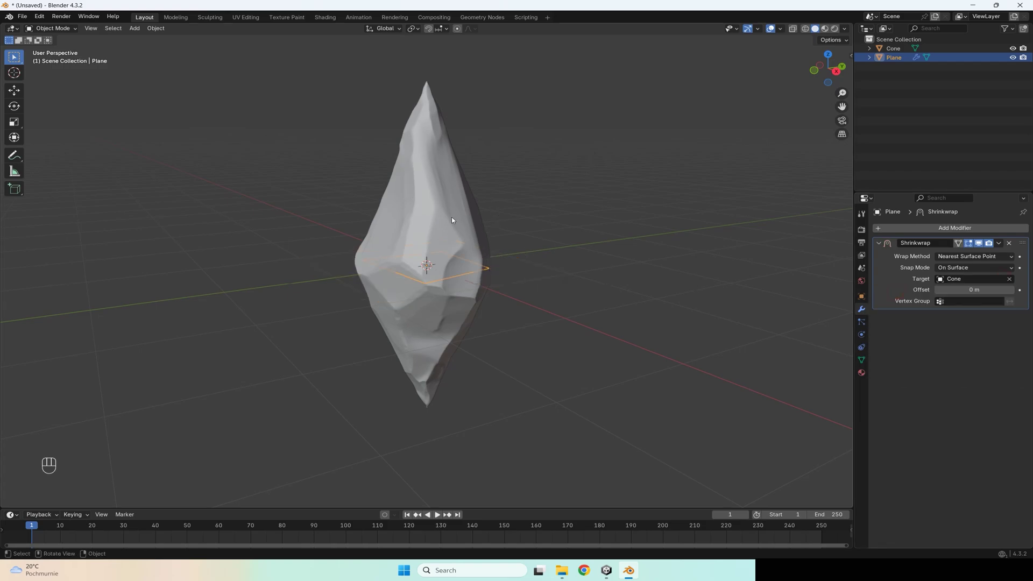
- Enable snapping with Face as the snap target and turn on the Face Orientation overlay
click(442, 29)
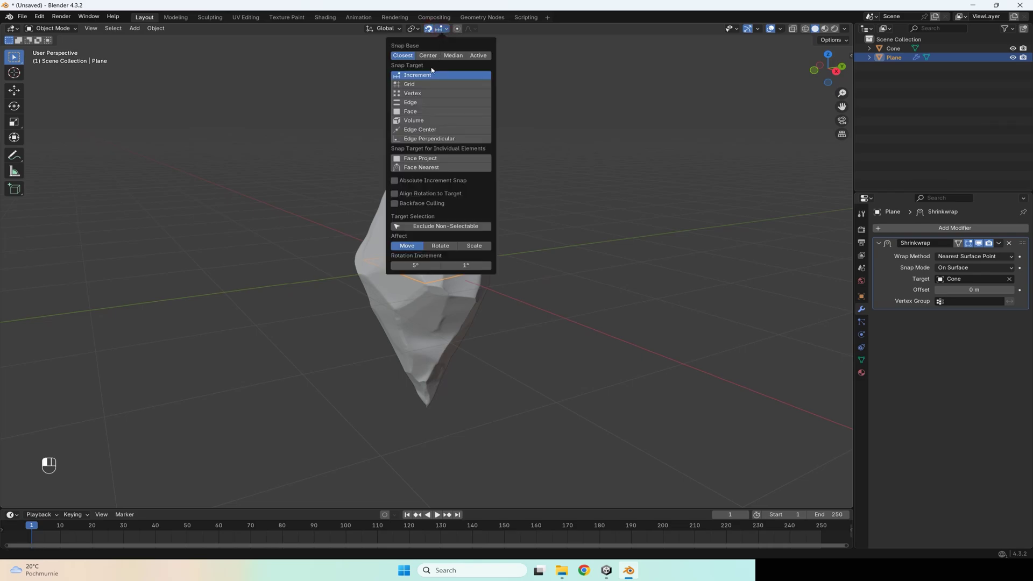
click(422, 112)
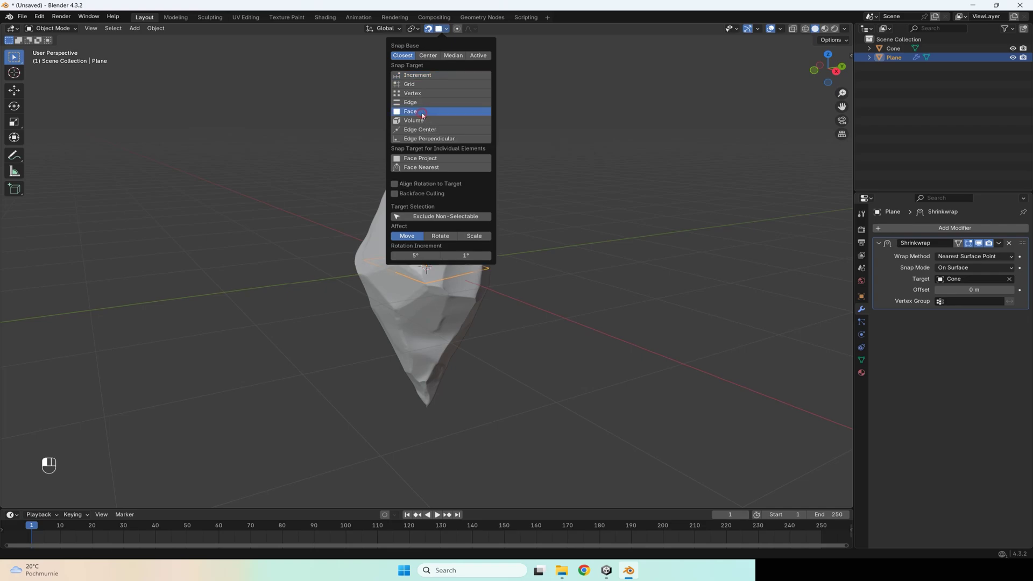
click(781, 29)
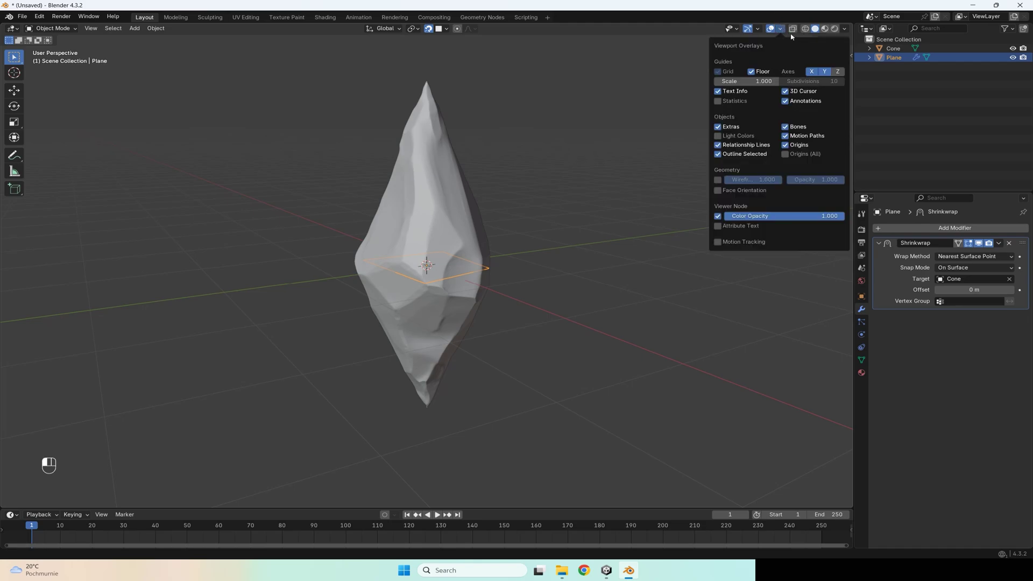
click(717, 190)
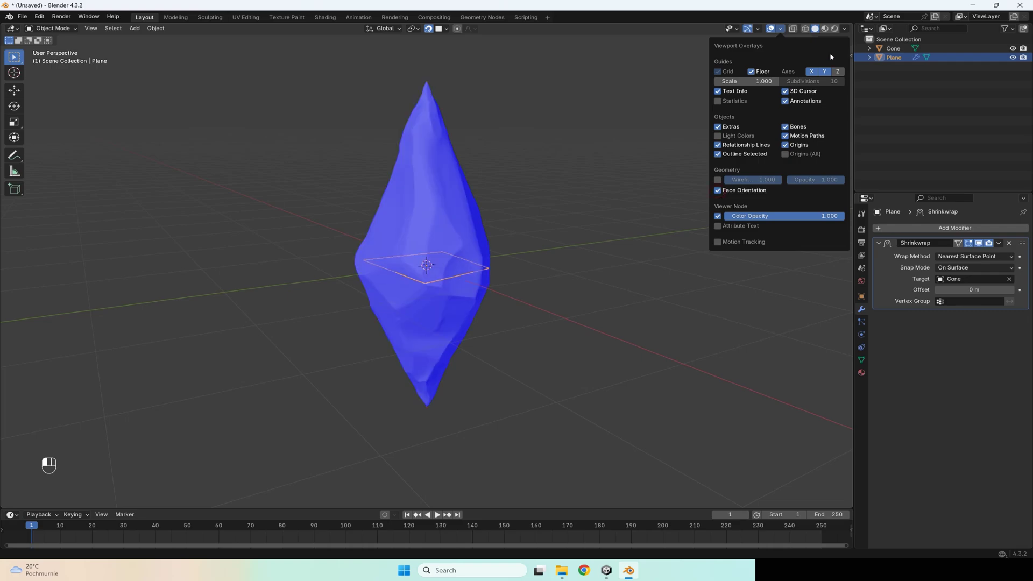
- Enter Edit Mode on the plane and enable the Retopology overlay
key(Tab)
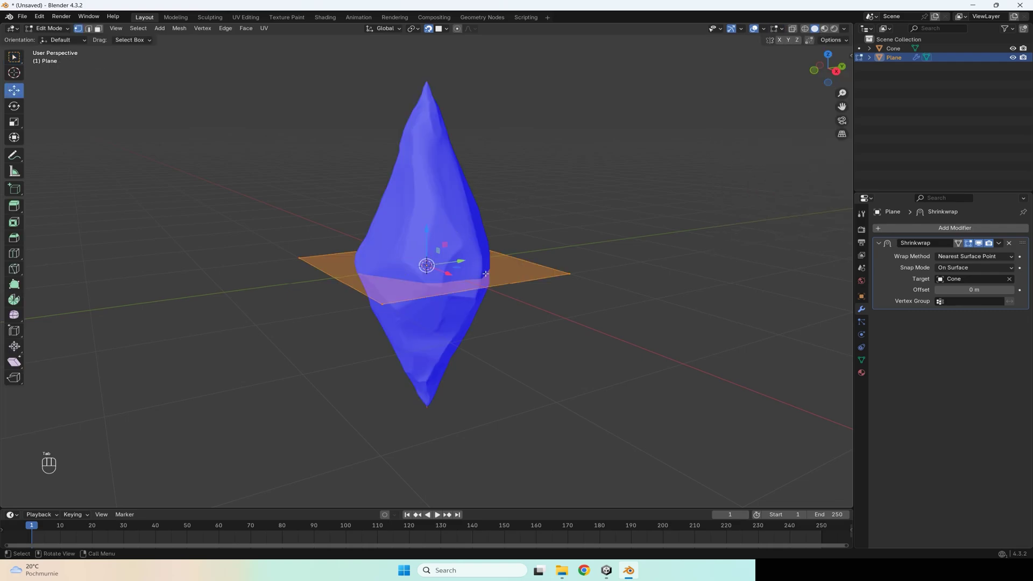
click(781, 30)
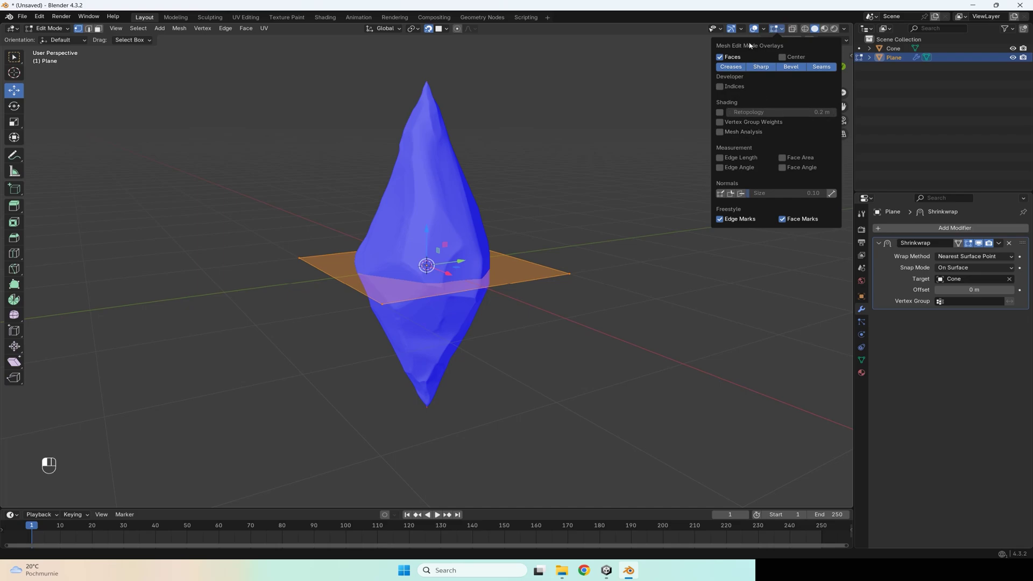
click(720, 112)
- Rotate the plane about the Y axis until it stands upright against the front of the crystal
middle_drag(476, 202, 505, 174)
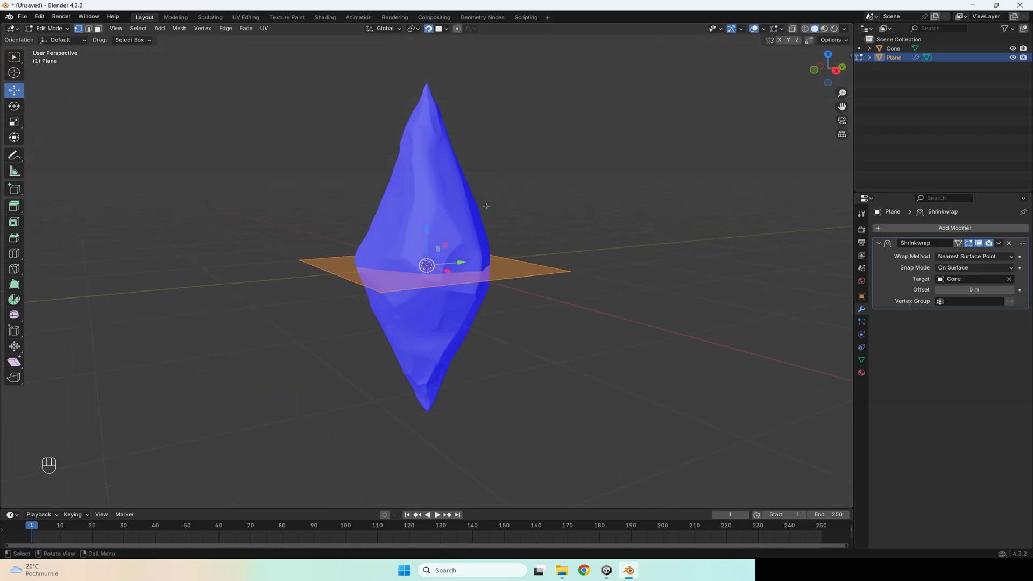
key(r)
key(y)
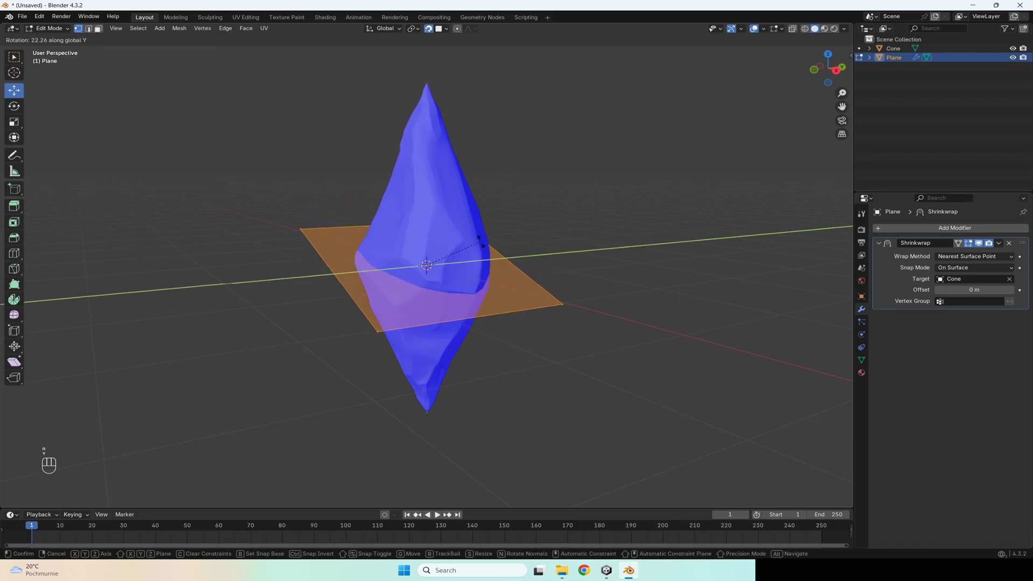
click(430, 274)
middle_drag(448, 274, 514, 285)
key(Tab)
key(Tab)
key(Tab)
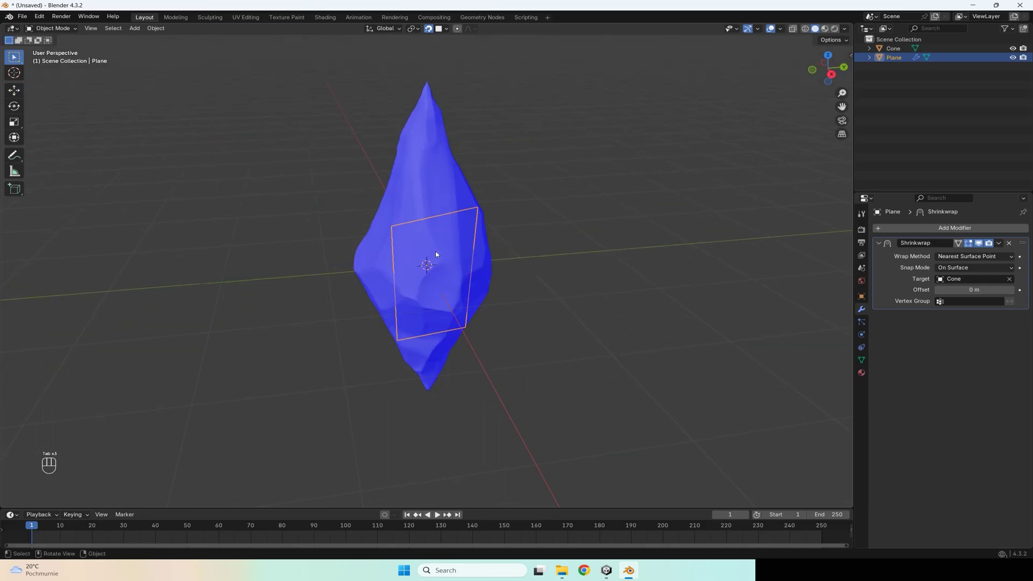
- Select the whole plane in Edit Mode and scale it down to about 0.266
scroll(435, 253, up, 4)
middle_drag(429, 233, 394, 224)
key(Tab)
click(250, 150)
key(a)
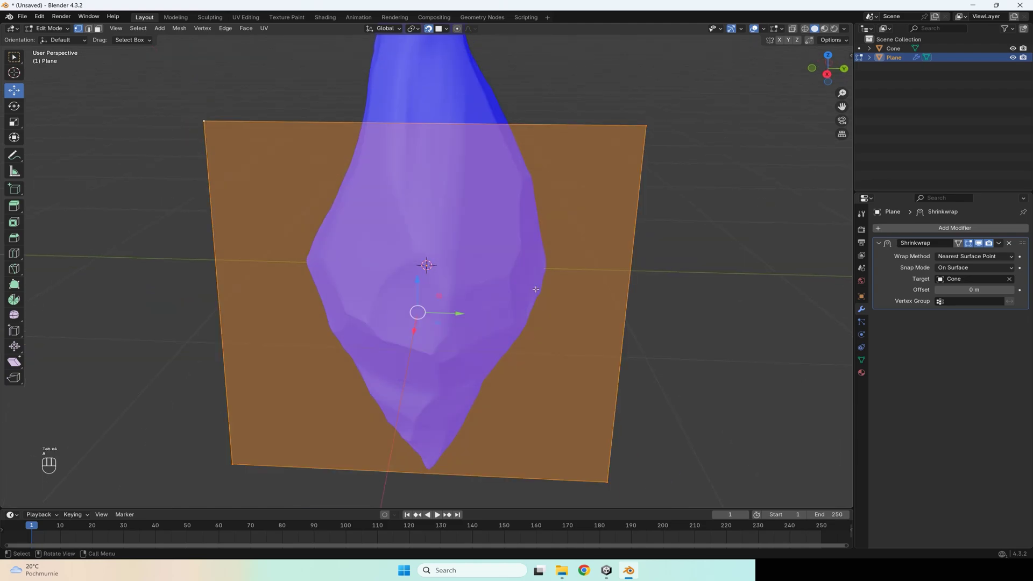
key(s)
click(508, 328)
middle_drag(507, 327, 462, 300)
scroll(453, 296, up, 3)
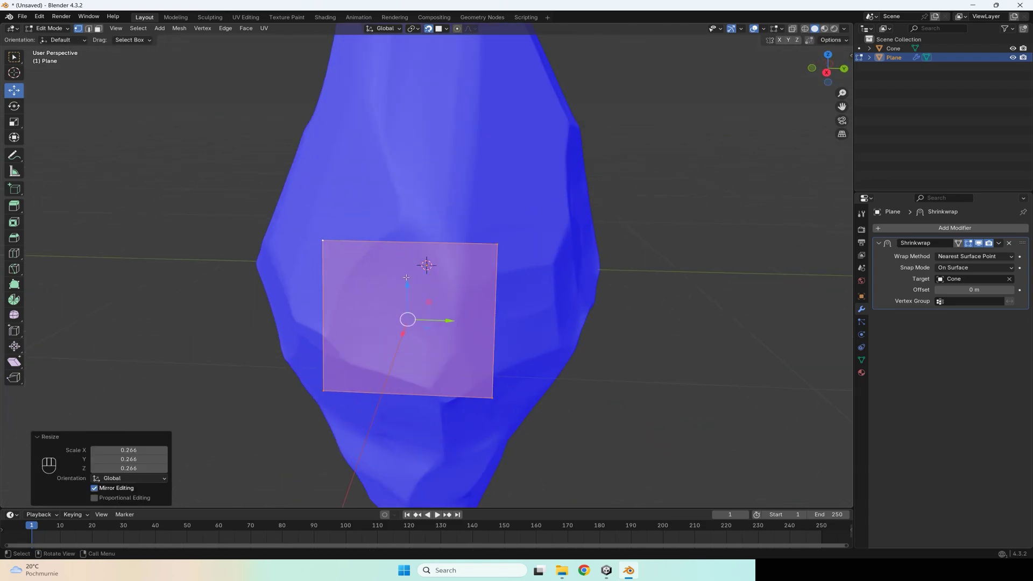
- Move the plane's four corner vertices onto the corners of the crystal's front middle facet, snapping them to its surface
click(316, 237)
key(g)
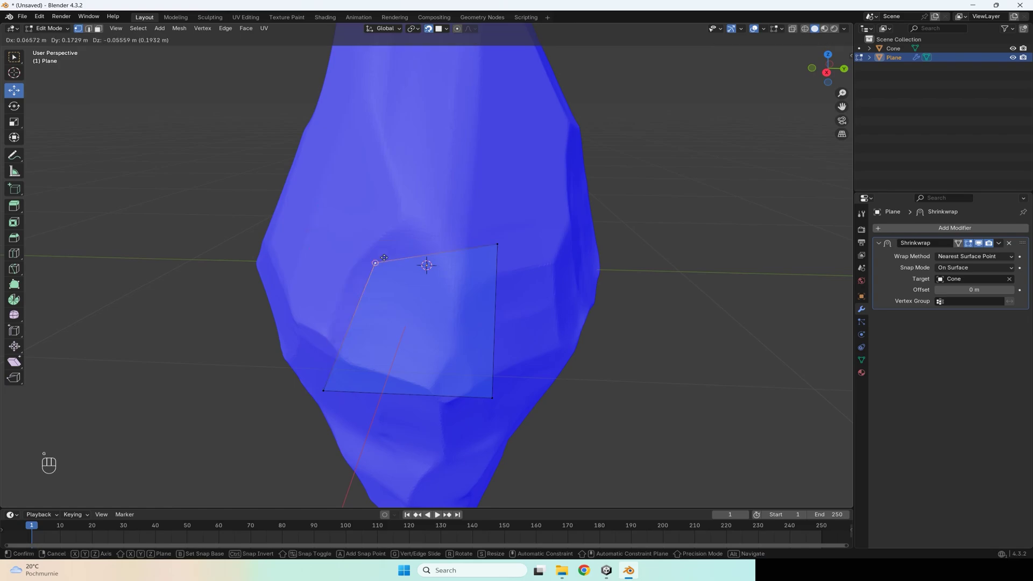
click(379, 359)
click(320, 398)
key(g)
click(323, 330)
click(492, 398)
key(g)
click(423, 387)
click(495, 245)
key(g)
click(462, 278)
- Return to Object Mode and turn off the Face Orientation overlay
middle_drag(461, 277, 484, 269)
key(Tab)
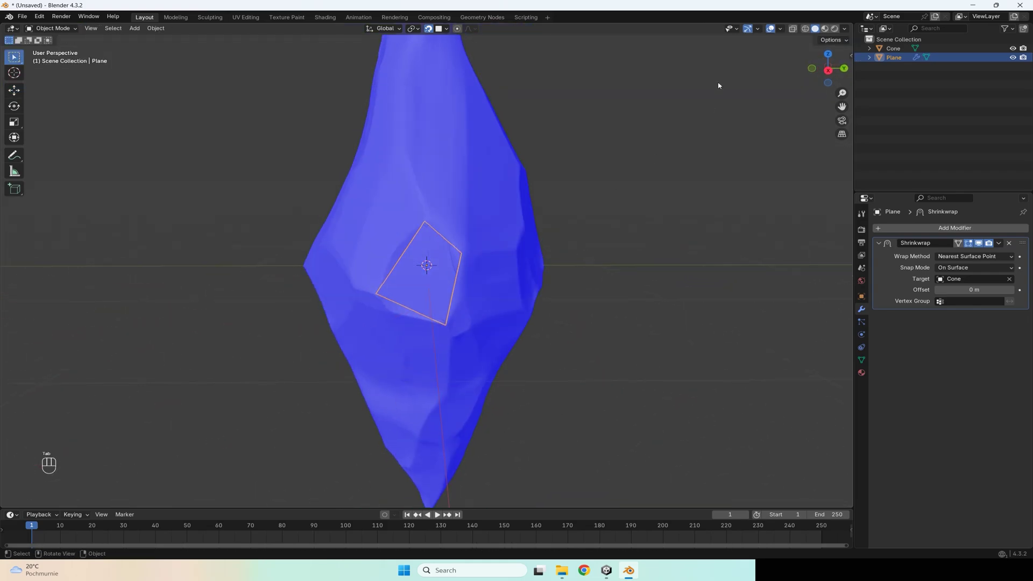
click(784, 30)
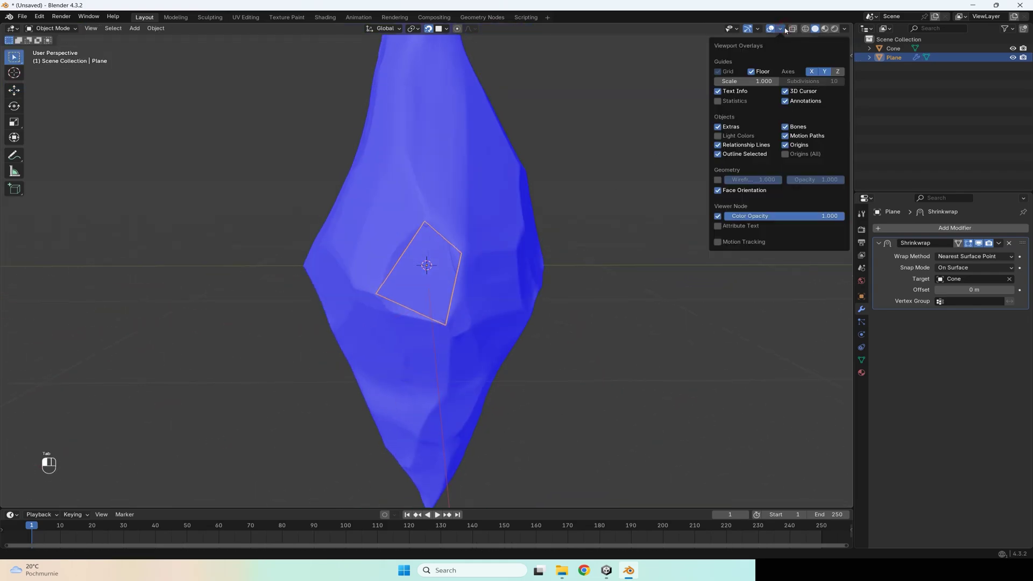
click(717, 190)
middle_drag(428, 243, 396, 237)
scroll(422, 243, up, 4)
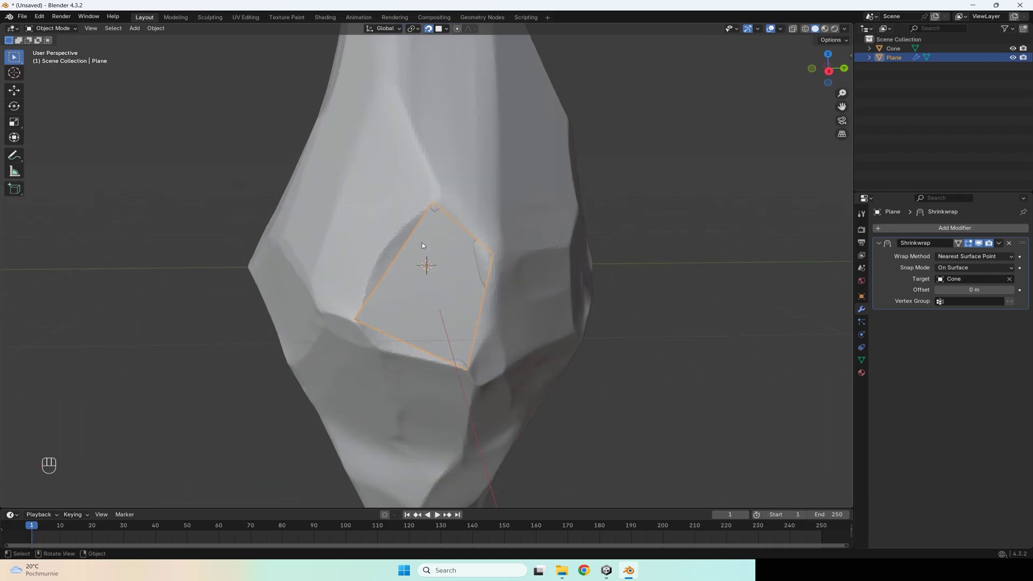
- In Edit Mode, extrude the patch's bottom corner vertex down along the ridge of the facet below
key(Tab)
click(433, 206)
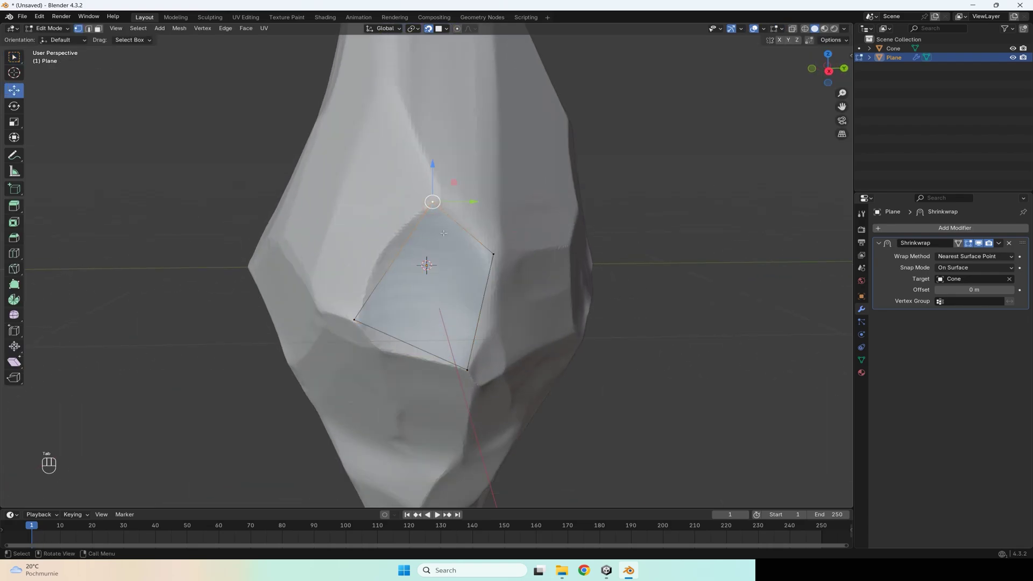
middle_drag(516, 302, 430, 269)
scroll(425, 267, down, 1)
click(404, 263)
middle_drag(397, 323, 457, 328)
key(e)
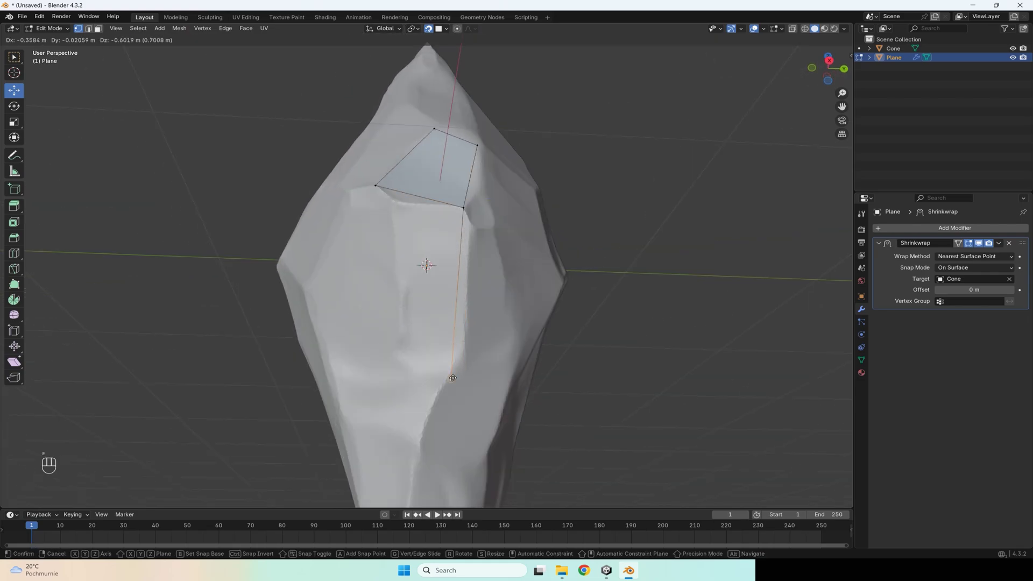
click(463, 358)
- Extrude the new vertex again across the facet's lower end and fill a four-sided face beneath the first patch
middle_drag(461, 355, 455, 345)
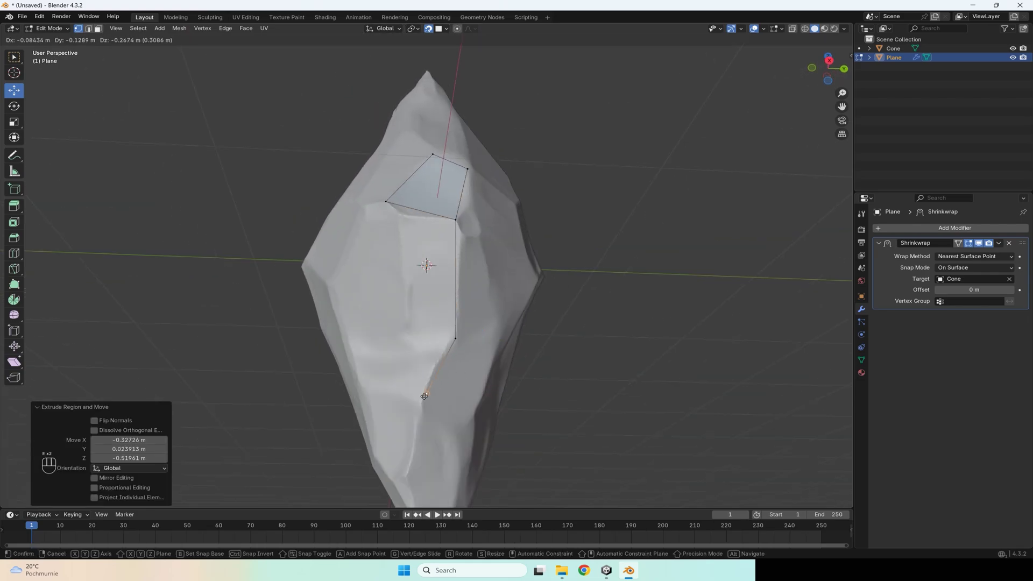
shift+click(386, 202)
shift+click(455, 220)
shift+click(455, 338)
key(f)
- Extrude two vertices from the patches' shared corner around the adjacent facet and fill it with a third four-sided face
middle_drag(425, 306, 460, 296)
click(438, 218)
middle_drag(410, 243, 414, 301)
key(e)
click(420, 395)
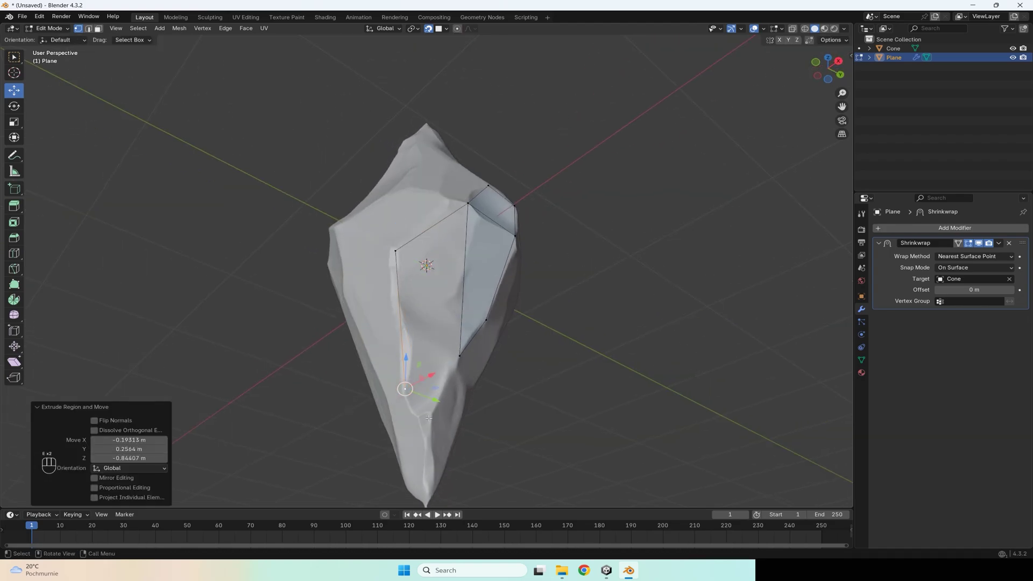
key(f)
key(e)
click(448, 404)
key(ctrl+z)
- Extrude a lower patch vertex to the crystal's bottom tip and fill a triangular face with the third face's two bottom corners
scroll(450, 404, down, 1)
scroll(450, 405, up, 5)
key(e)
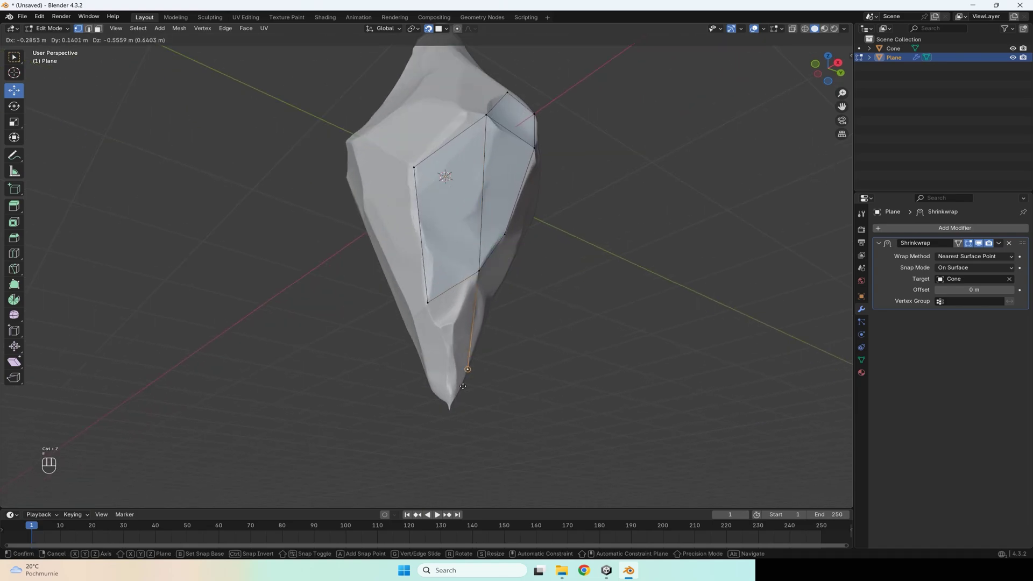
click(451, 404)
shift+click(429, 308)
shift+click(480, 271)
key(f)
middle_drag(457, 294, 499, 297)
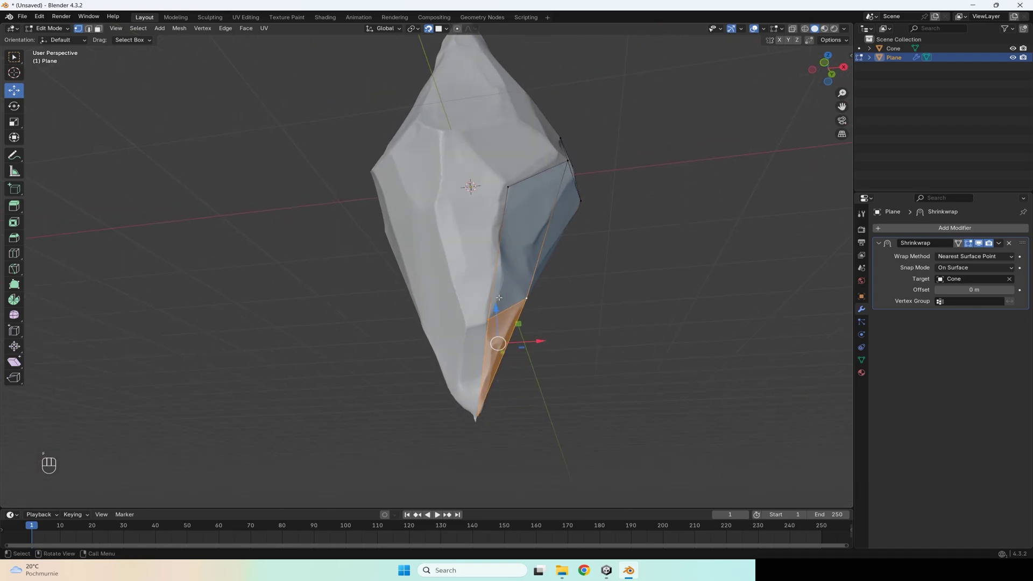
- Extrude the lower patch vertex sideways to the upper corner of the neighbouring narrow facet near the crystal's bottom
scroll(483, 308, up, 2)
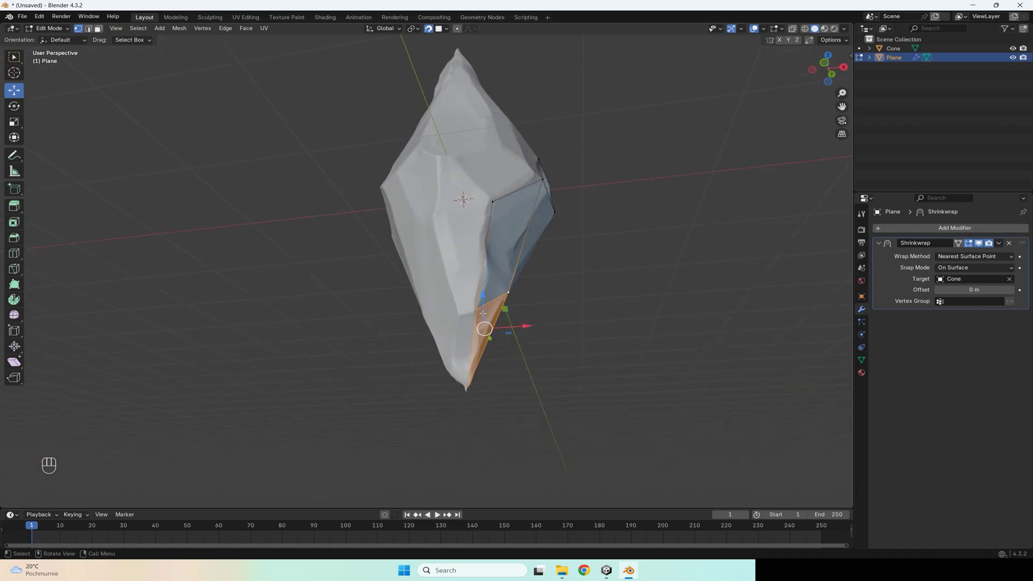
click(504, 334)
key(e)
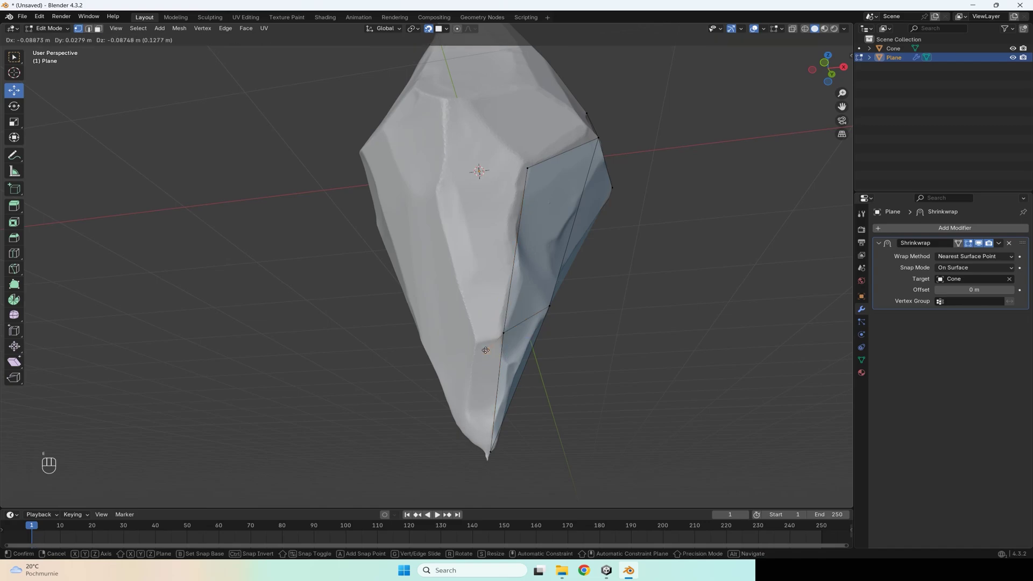
click(486, 358)
middle_drag(486, 355, 537, 353)
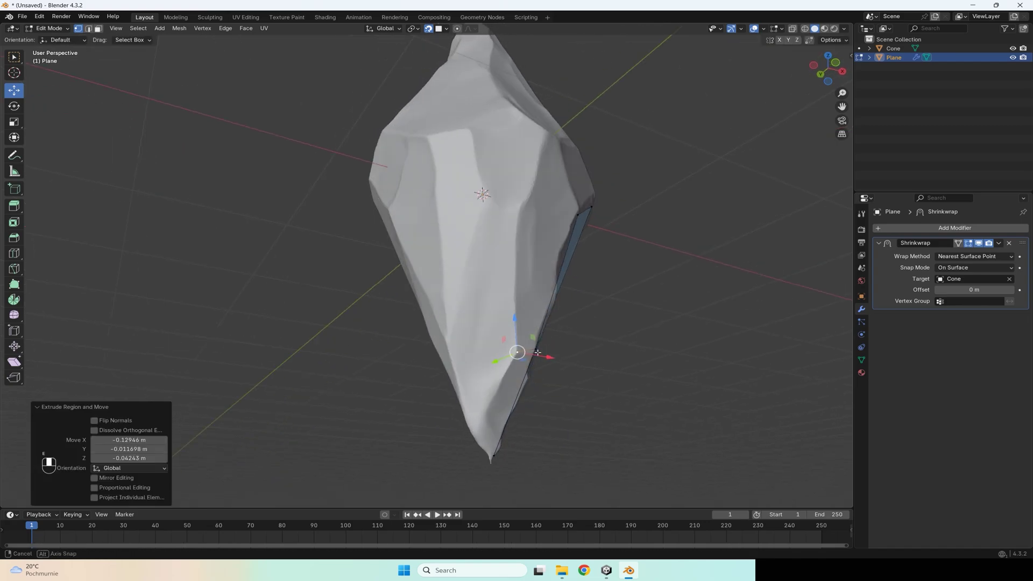
middle_drag(525, 387, 494, 374)
- Extrude the new vertex down beside the bottom tip and fill a four-sided face with the tip and the two vertices above
key(e)
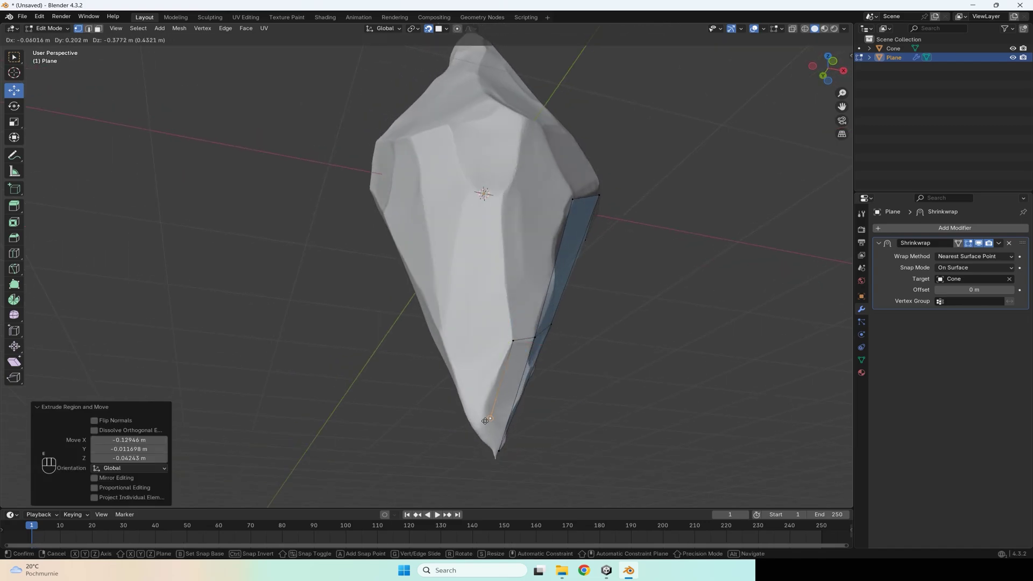
click(478, 429)
shift+click(499, 456)
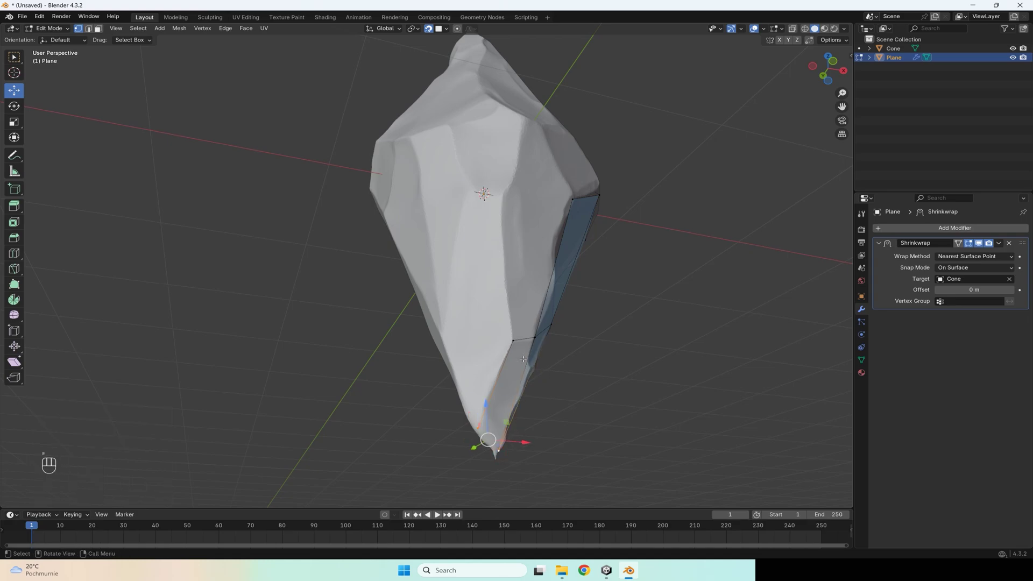
middle_drag(523, 359, 487, 371)
shift+click(461, 327)
shift+click(486, 316)
key(f)
- Extrude the narrow face's upper corner up the large adjacent facet and fill a four-sided face against the existing patch
middle_drag(481, 329, 487, 371)
key(a)
key(a)
key(a)
click(475, 377)
key(e)
click(444, 249)
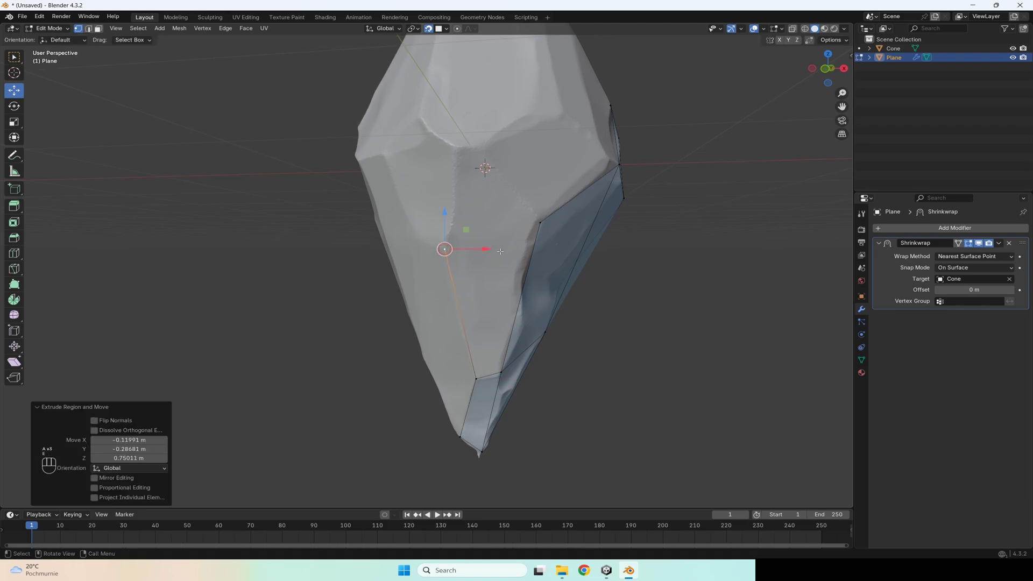
shift+click(534, 227)
middle_drag(542, 294, 462, 301)
shift+click(522, 270)
key(f)
- Extrude a vertex onto the facet above the crystal's widest part and fill the gap to the neighbouring patch corner
key(e)
key(f)
key(e)
click(457, 126)
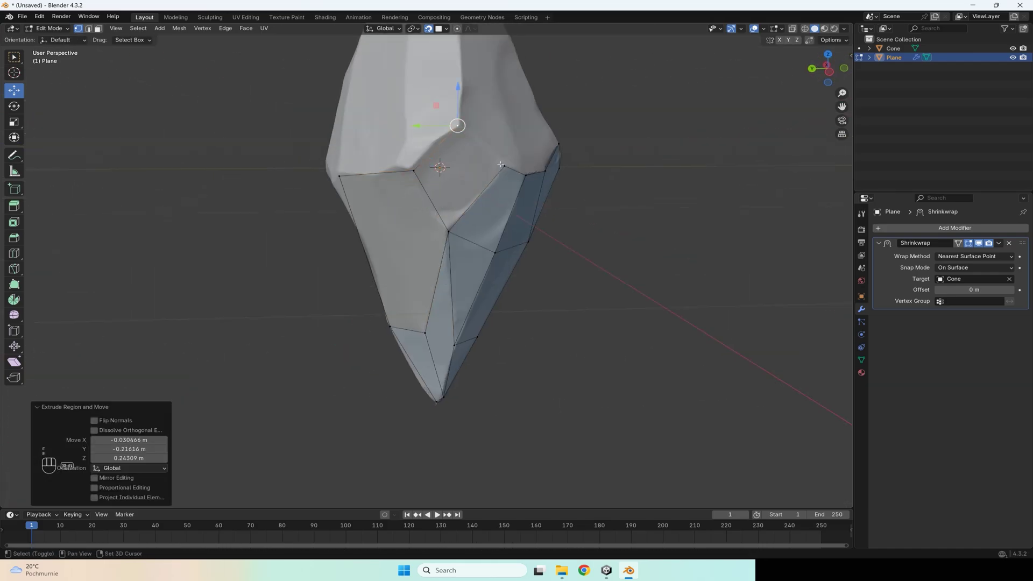
shift+click(501, 164)
key(f)
- Extrude the next boundary vertex, undo the last action, and fill another face on the uncovered facets
middle_drag(500, 164, 544, 188)
key(e)
click(376, 270)
middle_drag(376, 269, 360, 301)
scroll(377, 150, up, 4)
key(ctrl+z)
scroll(378, 151, down, 4)
key(f)
- Extrude further boundary geometry over the uncovered facets and move a vertex into place on the crystal's surface in vertex select mode
middle_drag(388, 269, 398, 345)
key(e)
click(387, 376)
middle_drag(409, 387, 540, 334)
scroll(540, 334, down, 3)
scroll(471, 326, up, 2)
key(e)
key(1)
key(g)
click(447, 260)
- Extrude another vertex along the uncovered area and fill the adjoining face in edge select mode
middle_drag(447, 260, 393, 355)
key(e)
click(390, 291)
key(2)
middle_drag(390, 290, 452, 258)
key(f)
- Extrude geometry towards the crystal's upper tip and fill the narrow faces there to close the low-poly shell
middle_drag(430, 216, 462, 279)
click(459, 146)
key(e)
click(392, 122)
click(368, 228)
key(f)
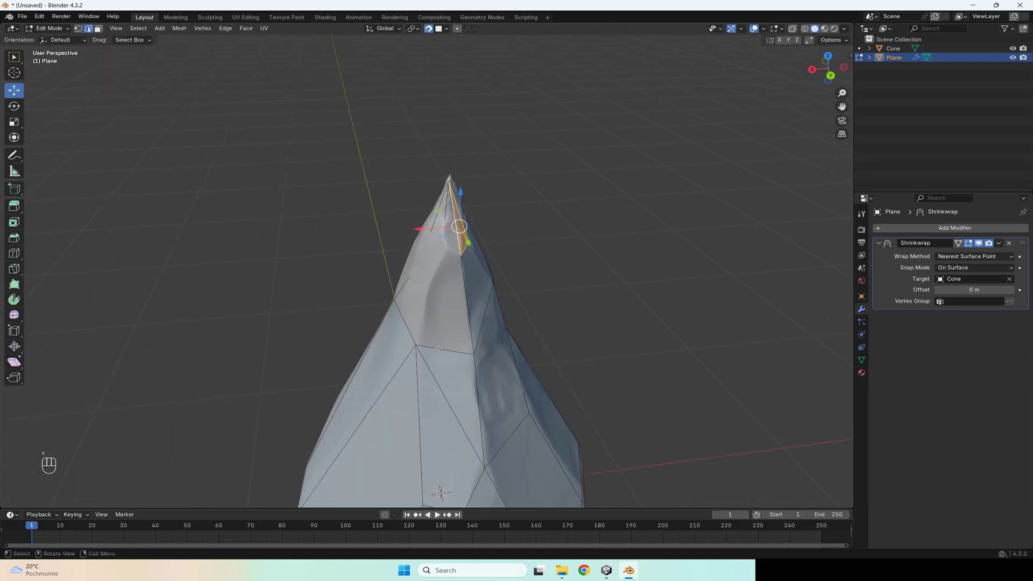
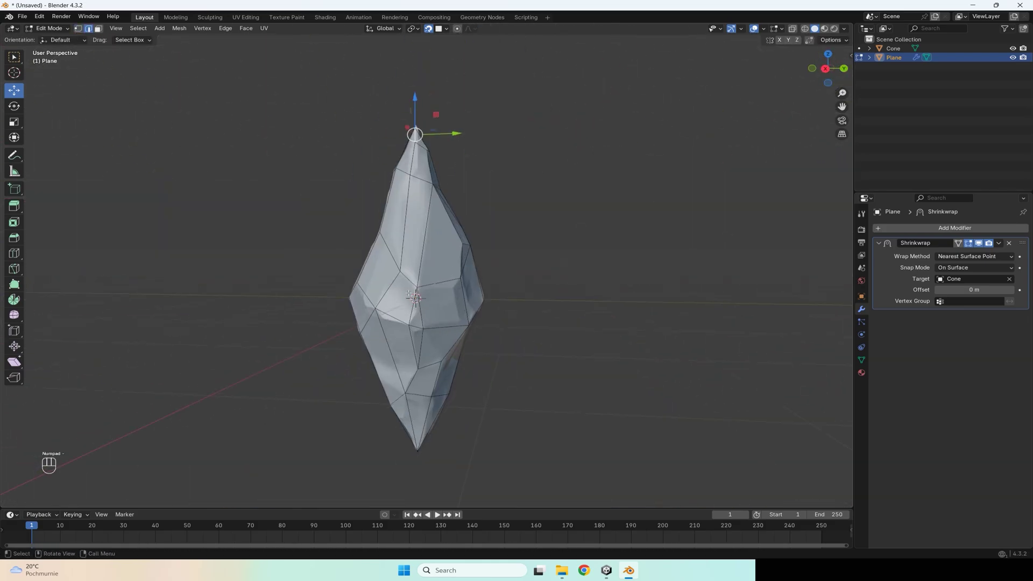
- Return to Object Mode and apply the Shrinkwrap modifier on the retopologized plane
key(Tab)
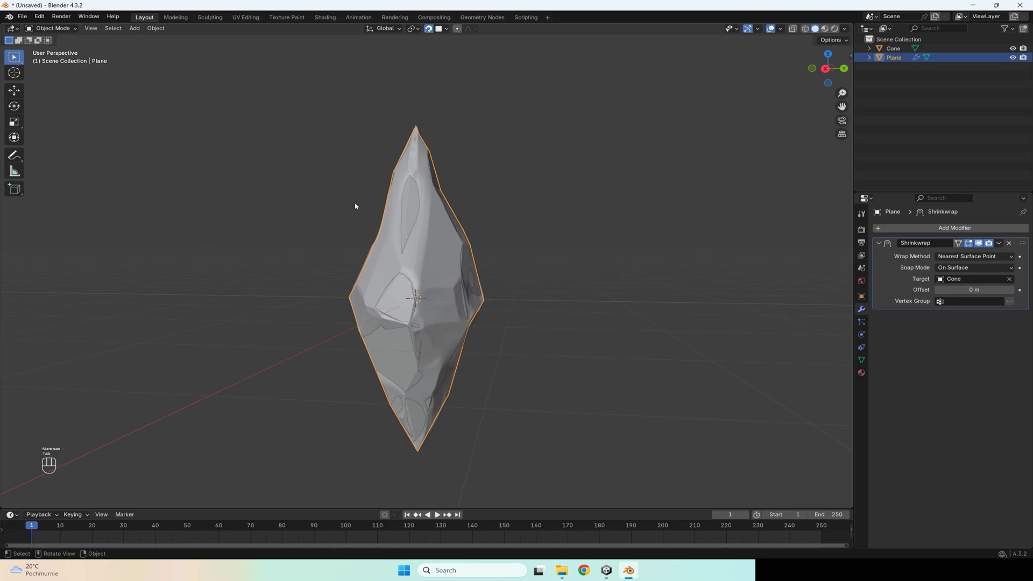
click(999, 244)
click(945, 253)
middle_drag(416, 218, 473, 116)
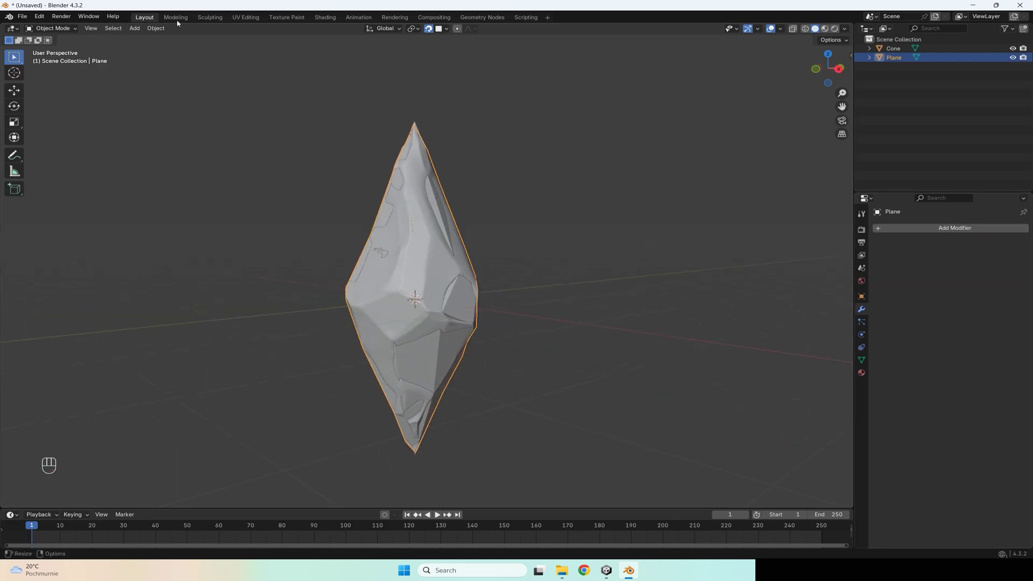
- In the UV Editing workspace, unwrap all the plane's faces using Smart UV Project with a 66° angle limit
click(245, 17)
scroll(662, 281, up, 10)
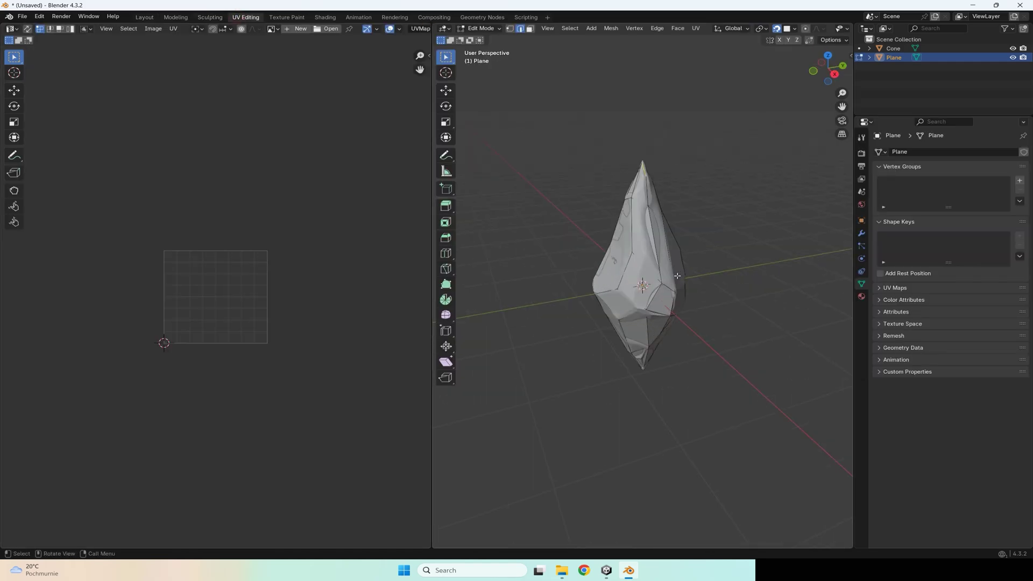
key(a)
key(u)
mouse_move(488, 235)
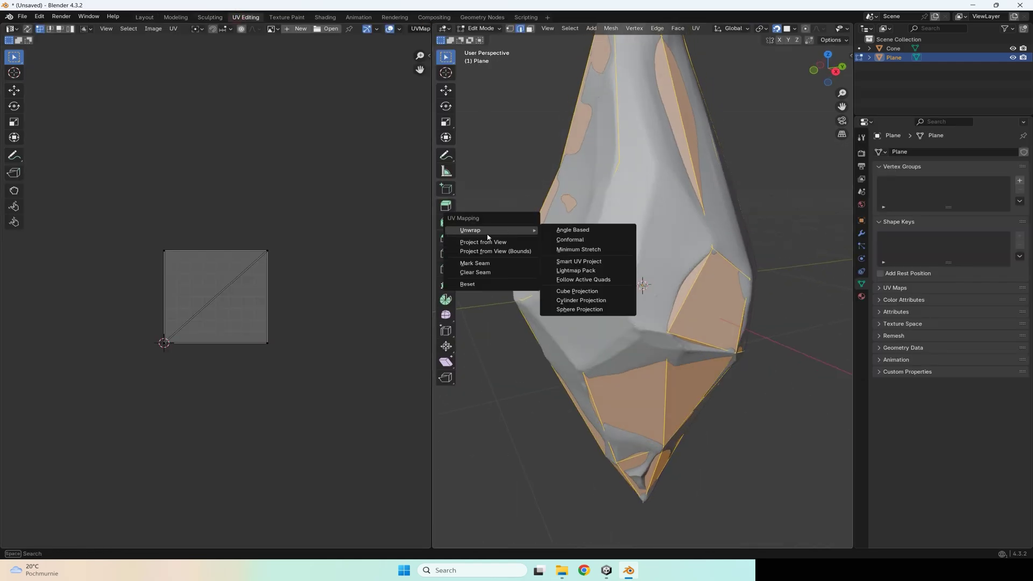
click(579, 261)
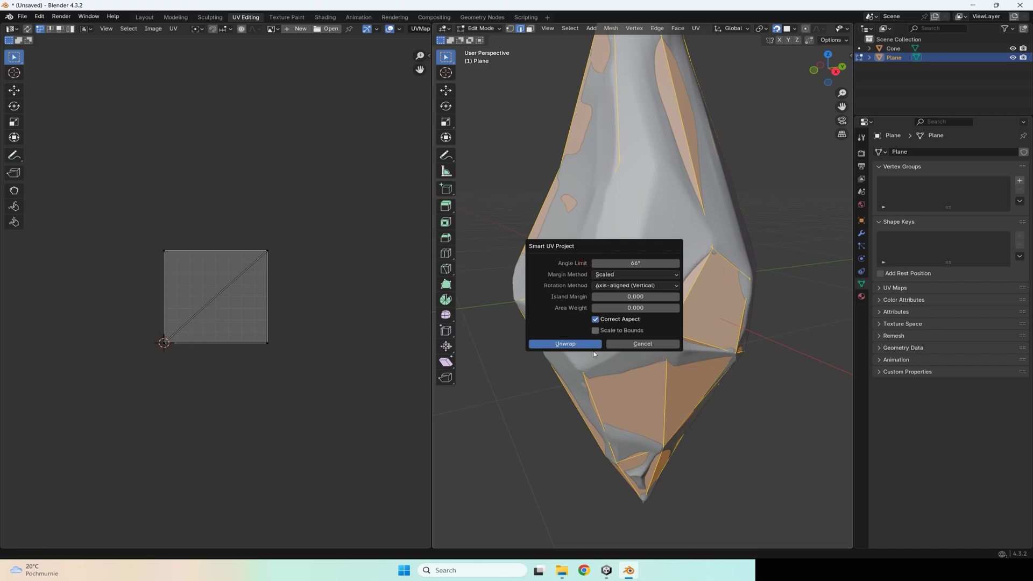
click(568, 345)
scroll(630, 334, up, 2)
scroll(630, 334, down, 3)
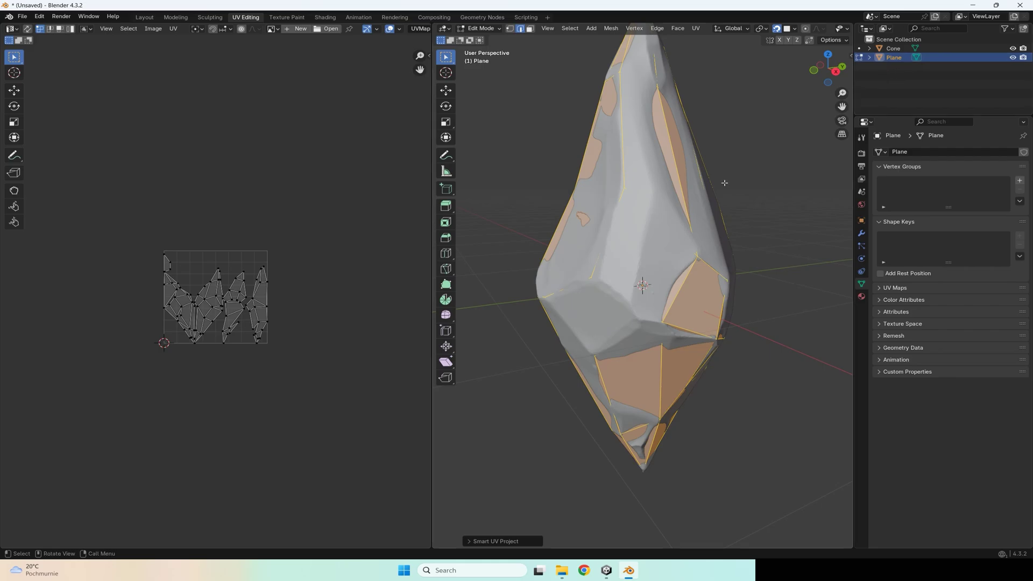
key(Tab)
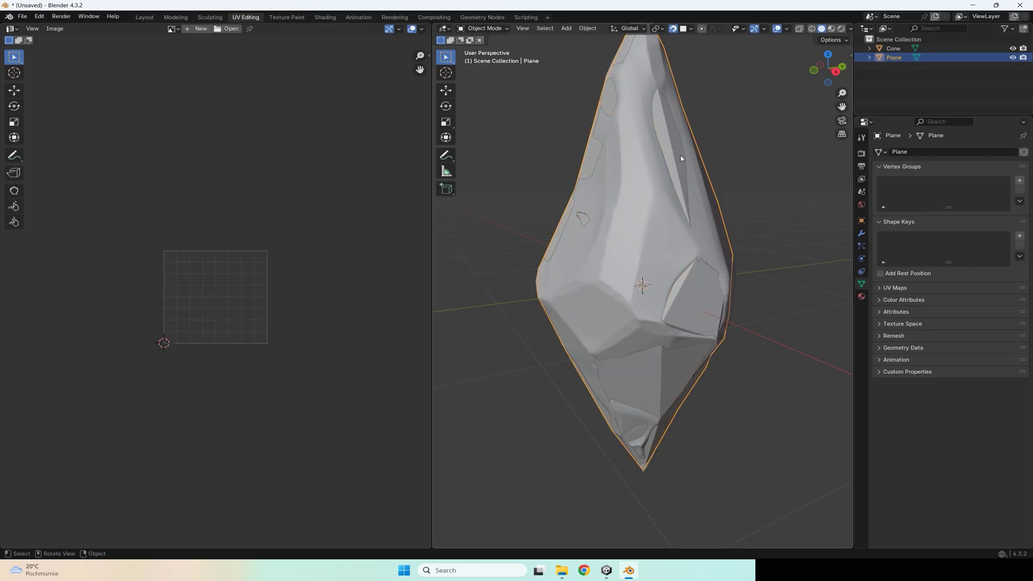
- Back in the Layout workspace, rename the plane object and its mesh data Crystal1
click(144, 17)
double_click(899, 57)
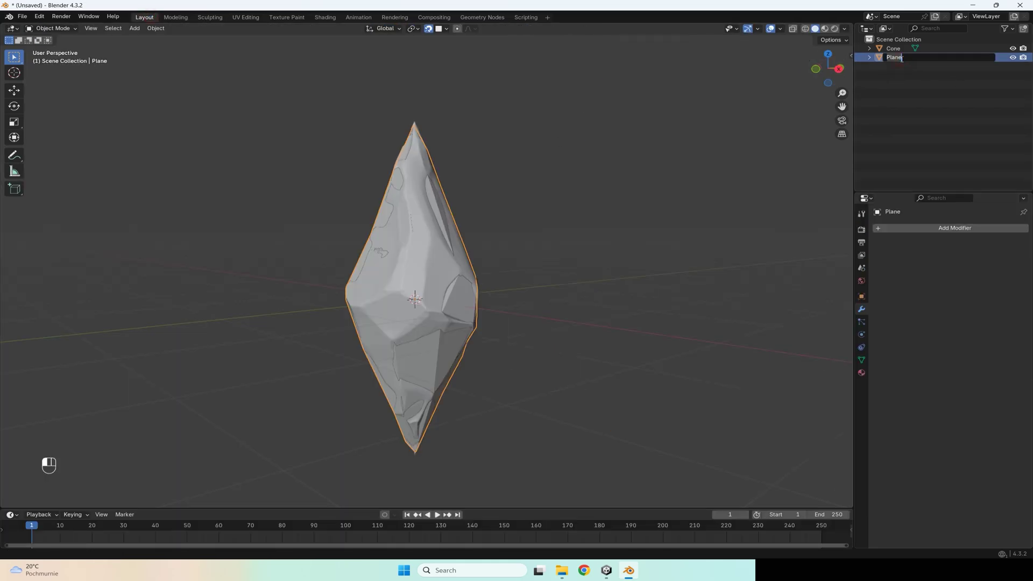
text(C)
key(Return)
click(870, 57)
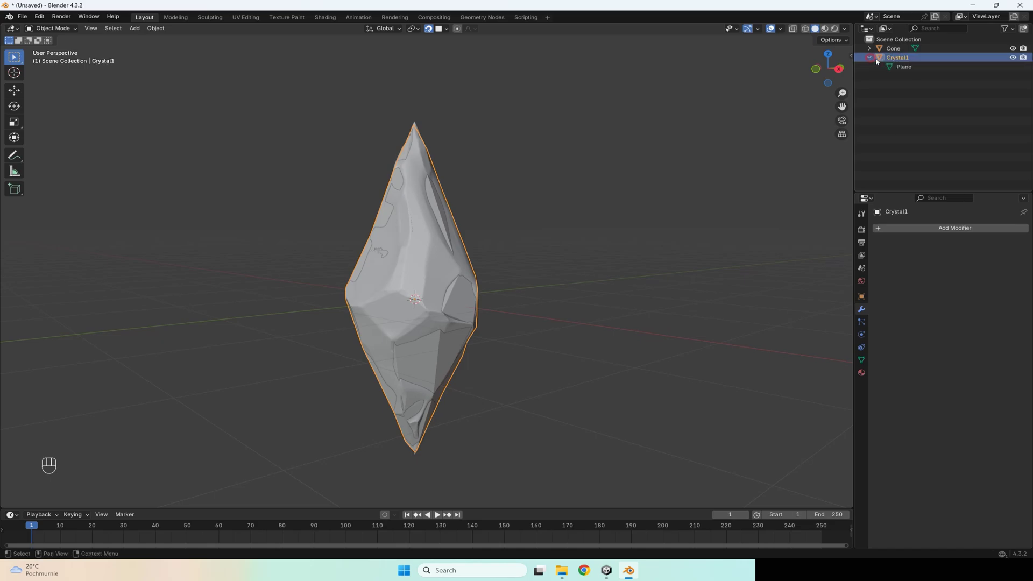
double_click(903, 66)
text(Crystal1)
key(Return)
- Rename the sculpted cone object and its mesh data Crystal1hi
click(870, 48)
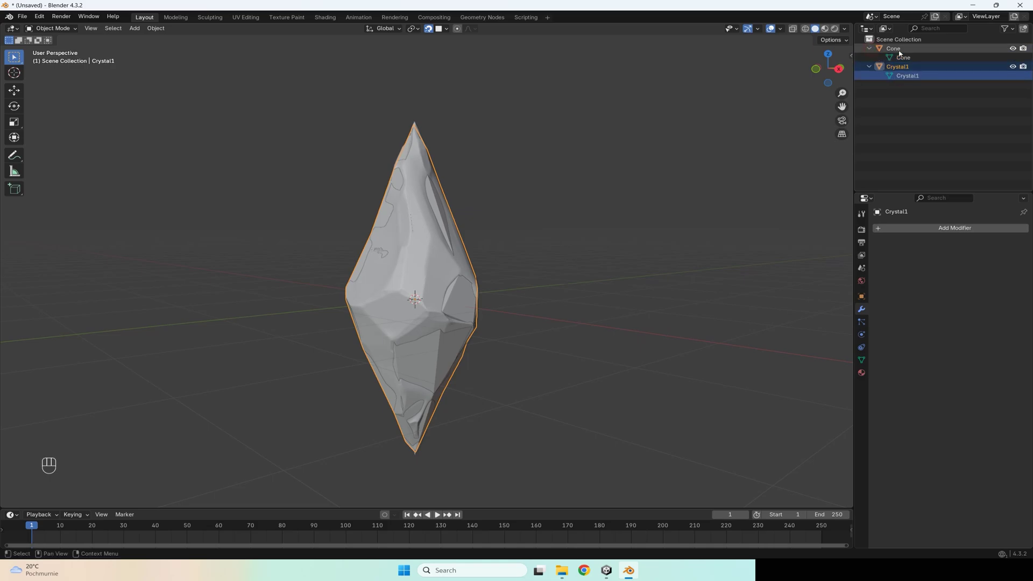
double_click(895, 48)
text(Crystal1)
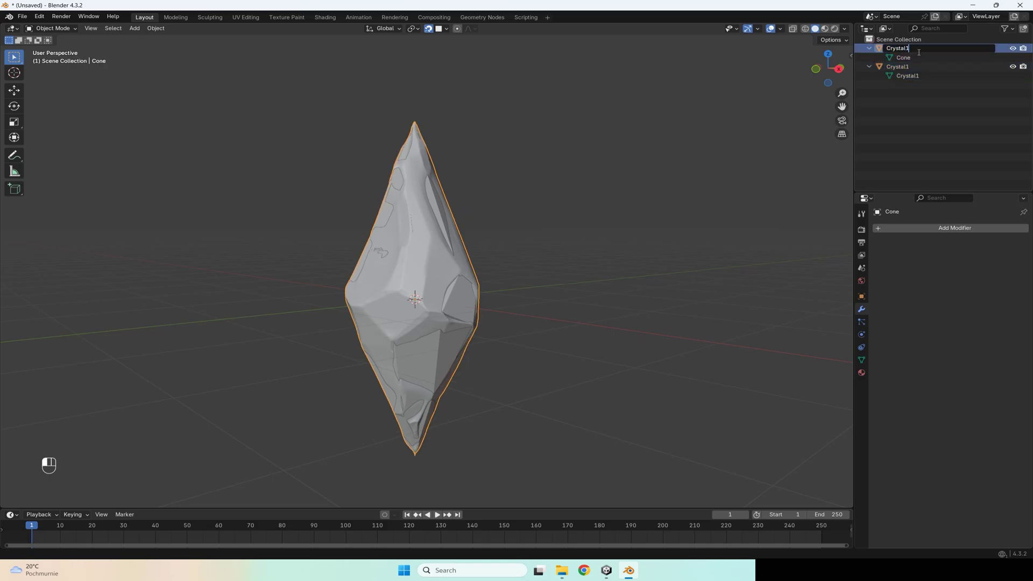
text(hi)
key(Return)
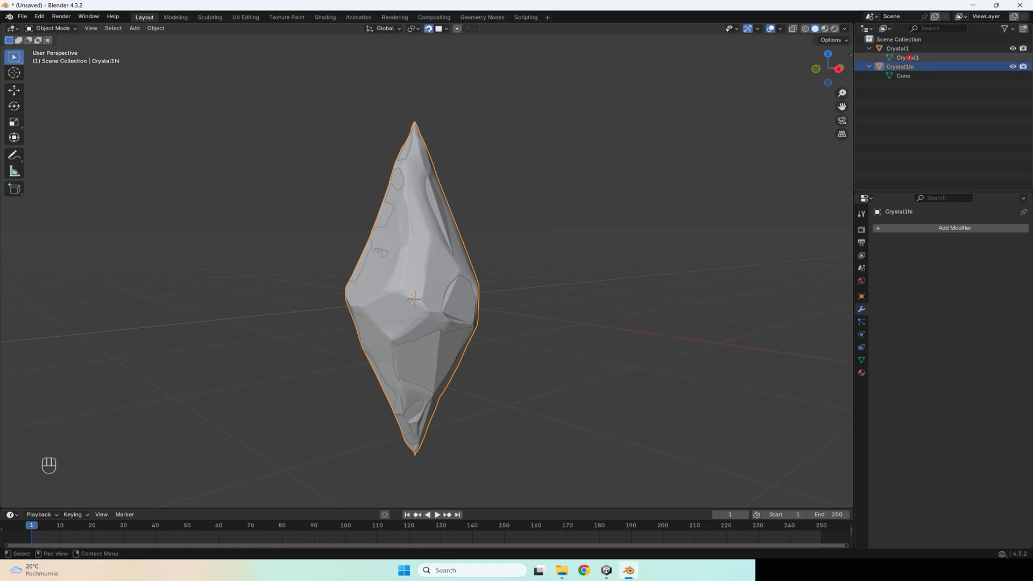
double_click(904, 75)
text(Crystal1)
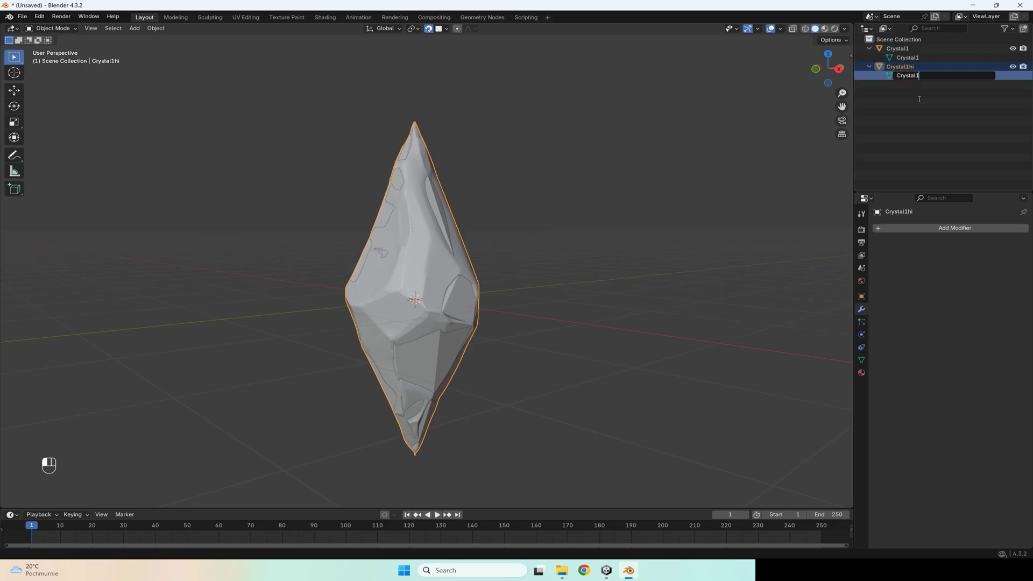
text(hi)
key(Return)
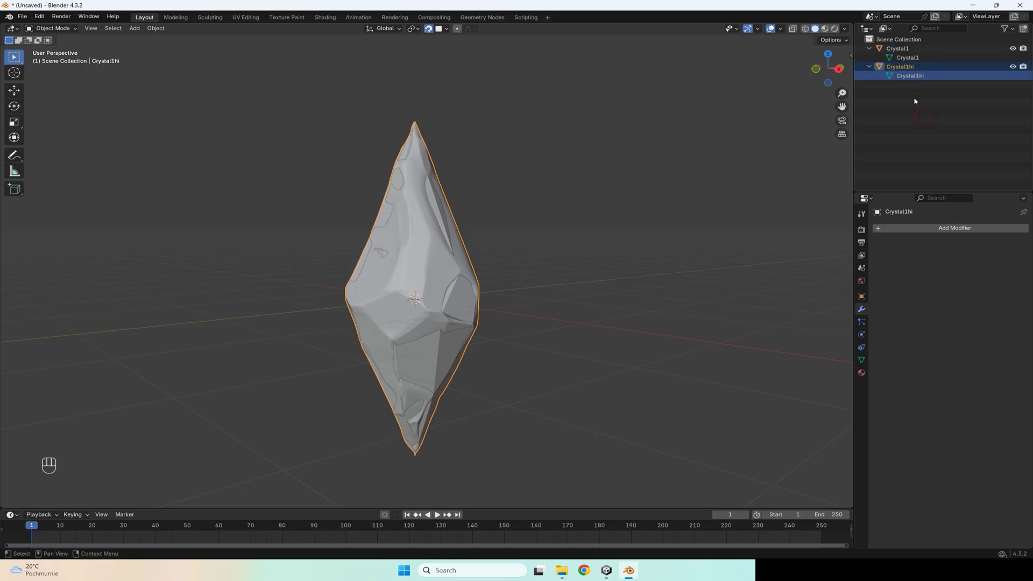
- Apply all transforms to Crystal1 and to Crystal1hi
click(899, 49)
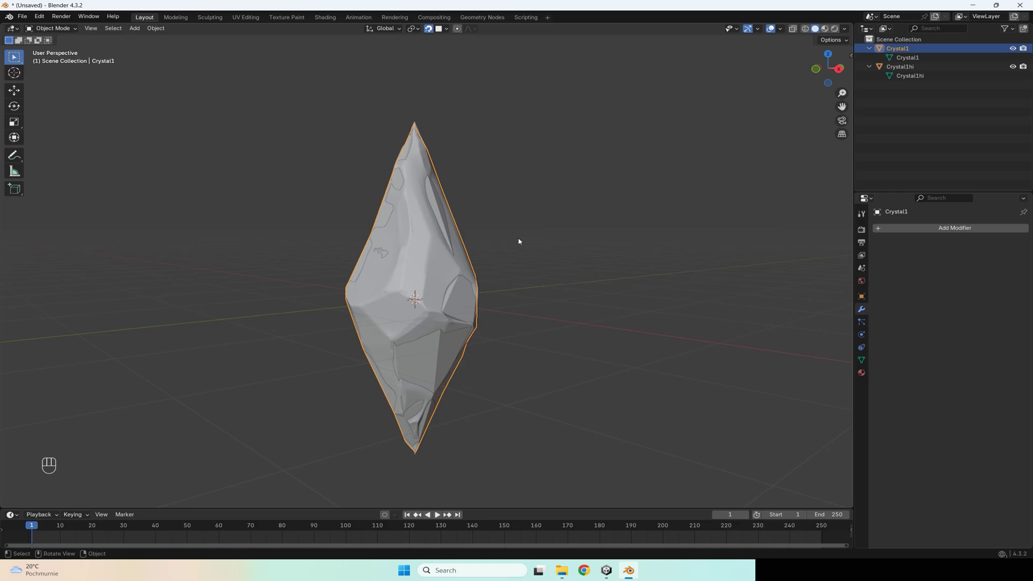
key(ctrl+a)
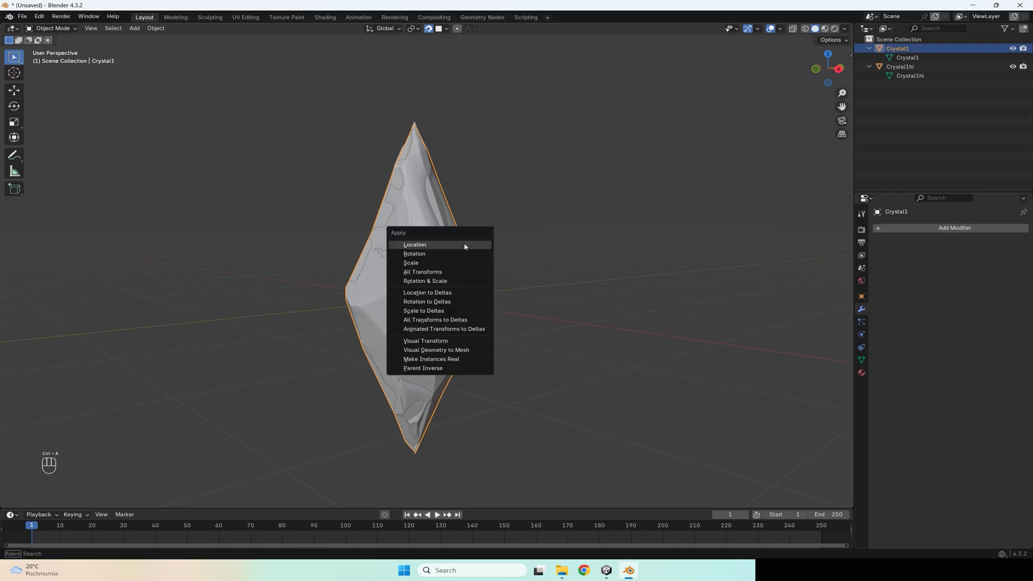
click(435, 273)
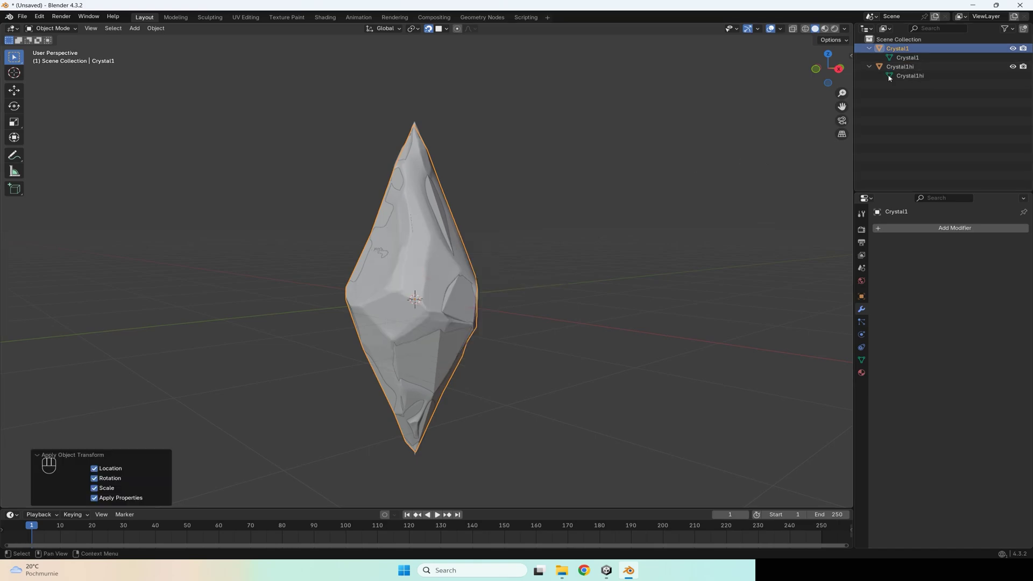
click(906, 66)
key(ctrl+a)
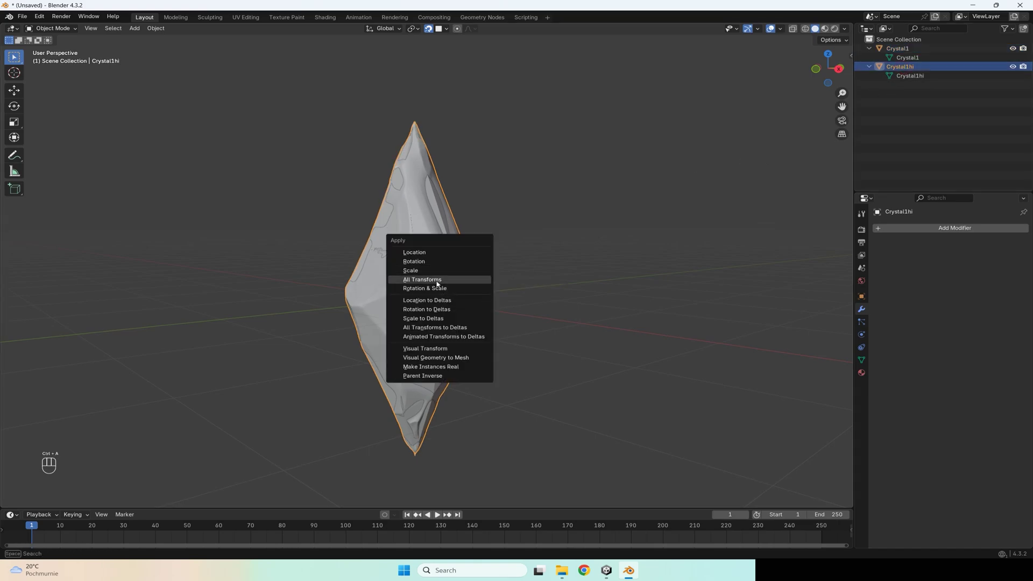
click(476, 284)
- Isolate the low-poly Crystal1 by hiding the high-poly object
click(898, 51)
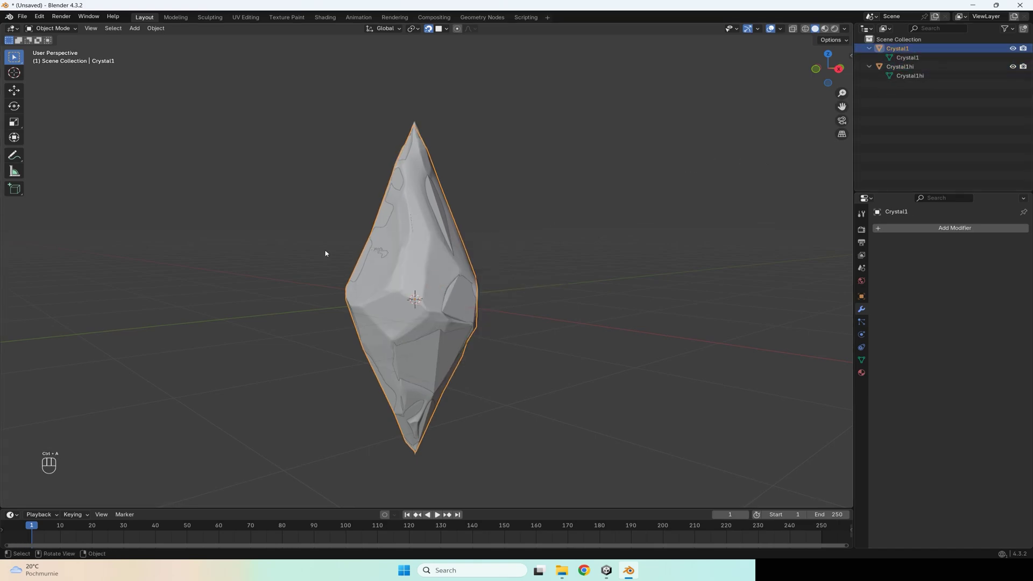
key(shift+h)
key(KP_Subtract)
key(KP_Subtract)
scroll(382, 240, up, 1)
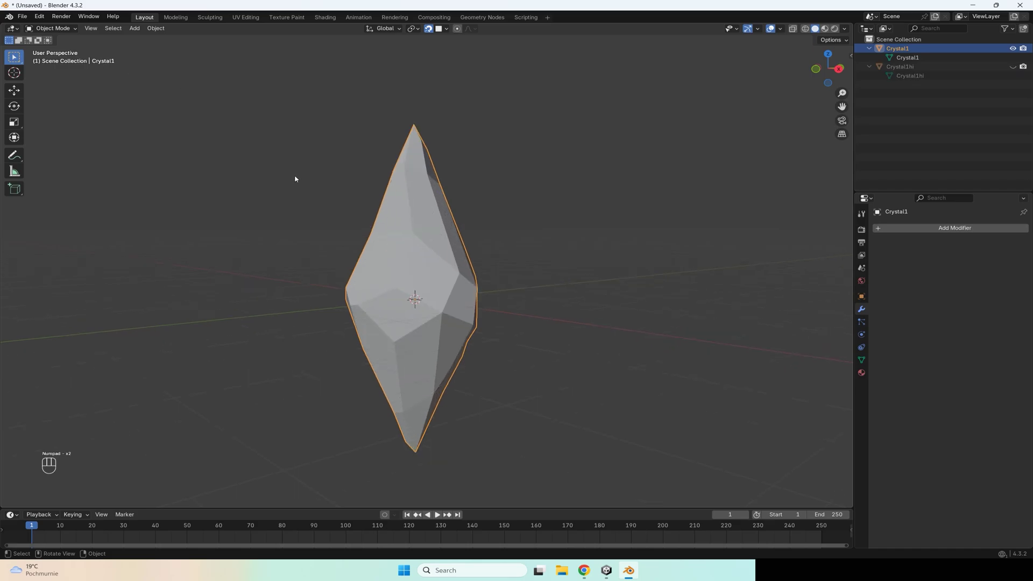
- Apply Shade Smooth to the low-poly Crystal1 object and check the shading around it
click(156, 29)
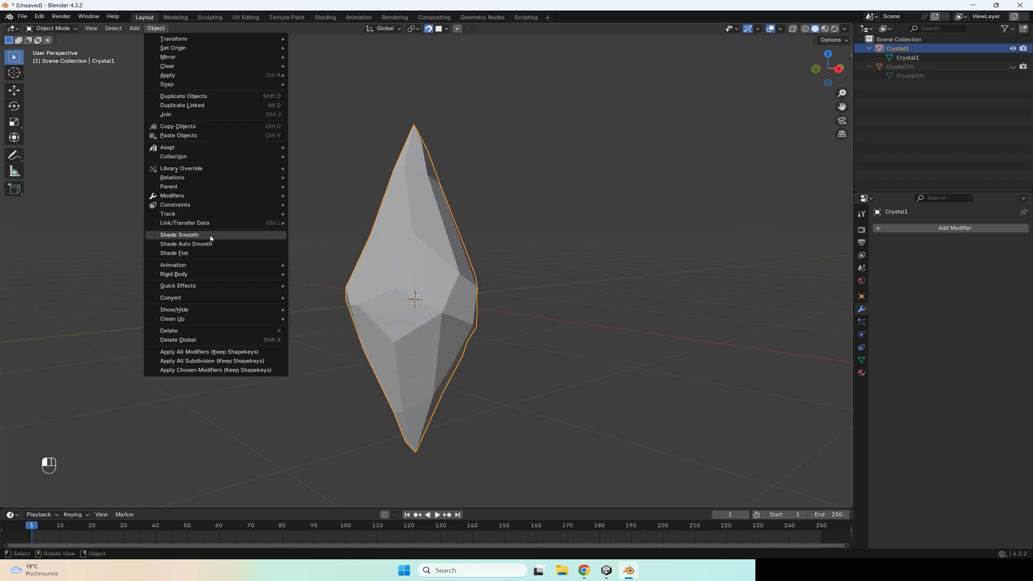
click(179, 235)
mouse_move(474, 273)
middle_down()
mouse_move(364, 254)
mouse_move(348, 270)
mouse_move(490, 271)
middle_up()
middle_drag(399, 220, 377, 285)
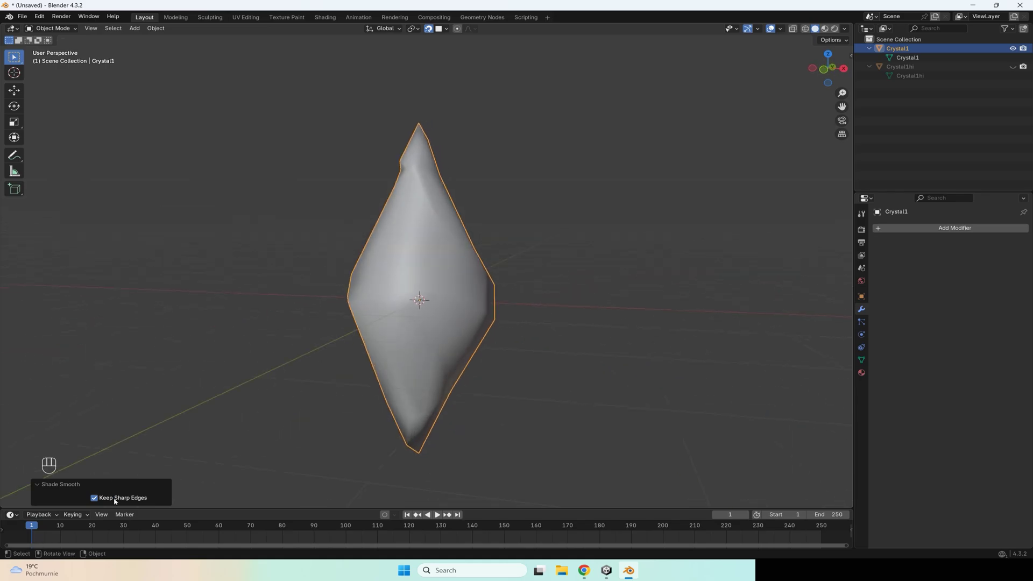
click(57, 486)
click(70, 501)
middle_drag(482, 258, 434, 251)
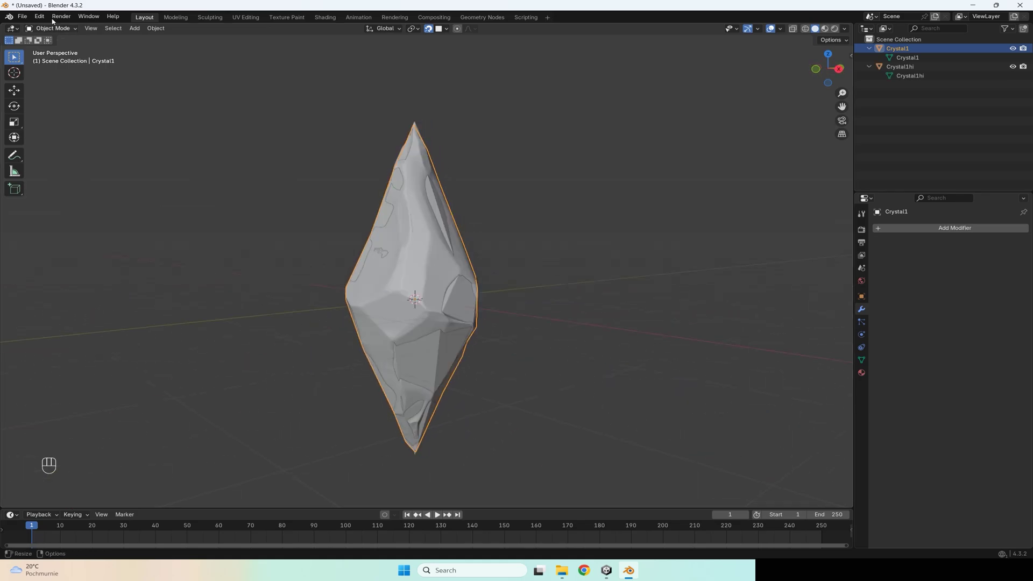
- Start an FBX export of the low-poly Crystal1 into the Downloads folder with the file name Crystal1.fbx
click(22, 16)
mouse_move(91, 154)
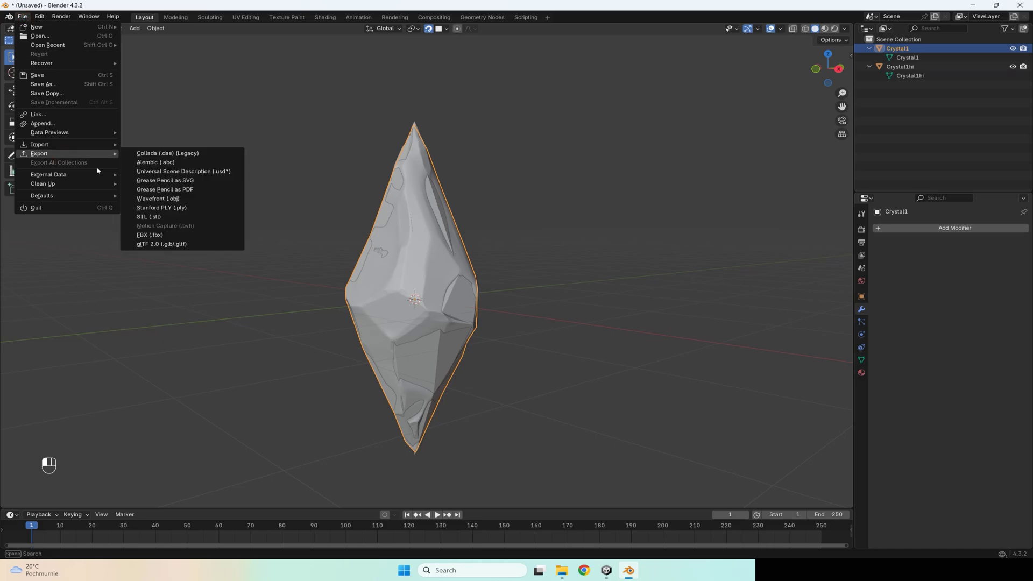
click(146, 236)
click(296, 237)
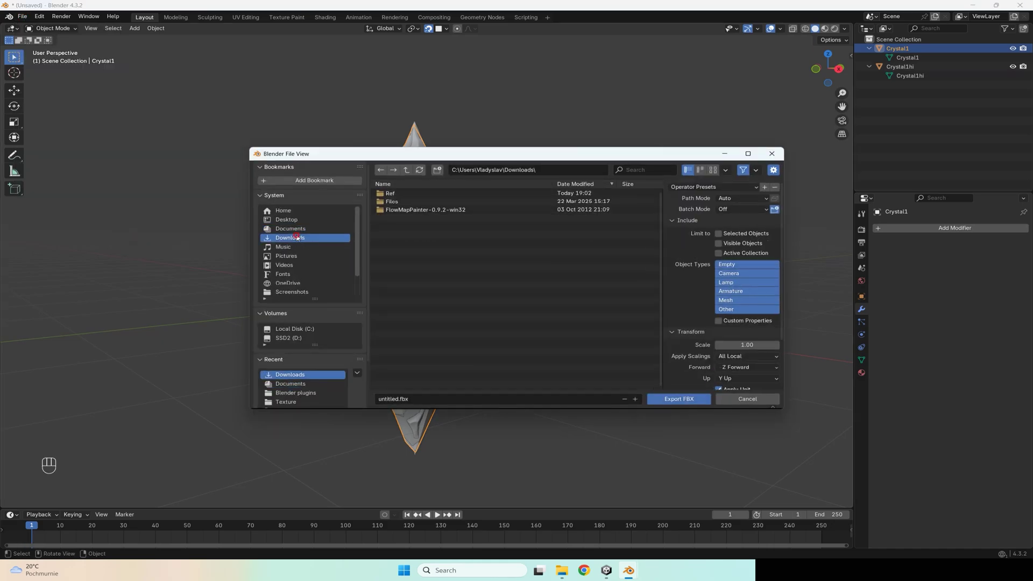
click(392, 399)
click(393, 399)
double_click(392, 399)
text(Crystal1)
click(450, 355)
- Enable Apply Transform and set geometry smoothing to Face in the FBX export options
scroll(700, 363, down, 3)
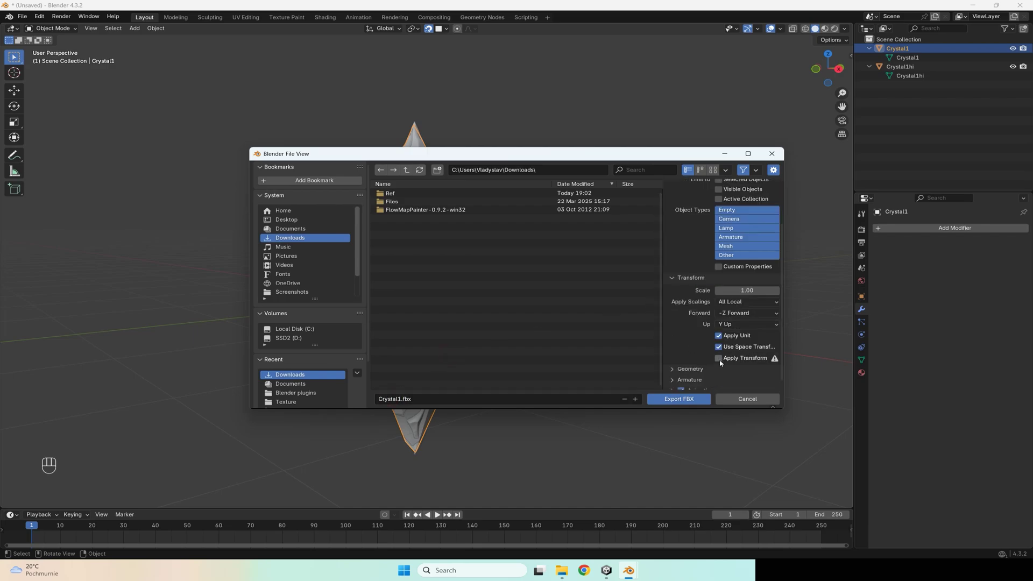
click(719, 358)
scroll(694, 376, down, 1)
click(683, 371)
scroll(699, 375, down, 3)
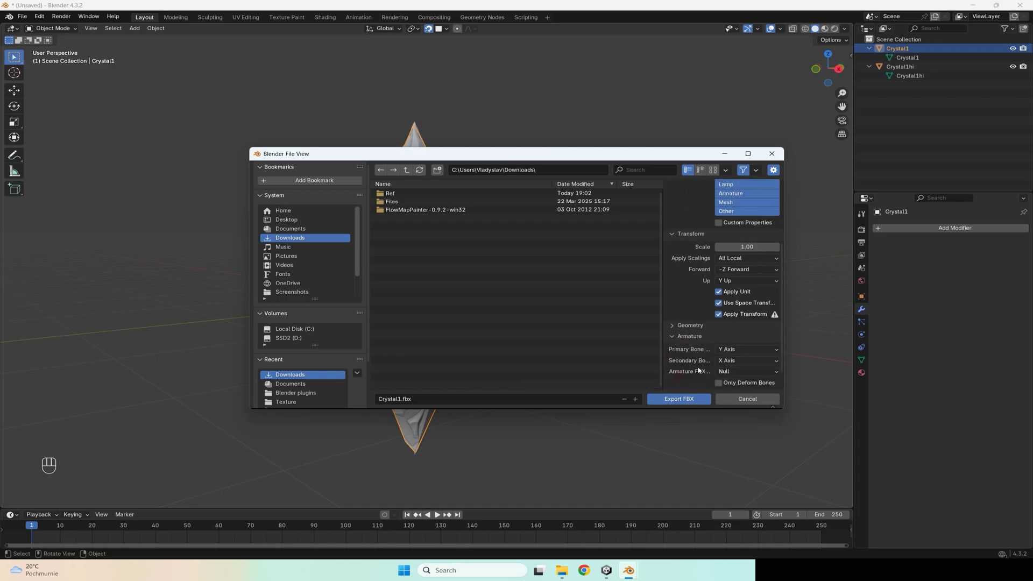
click(678, 305)
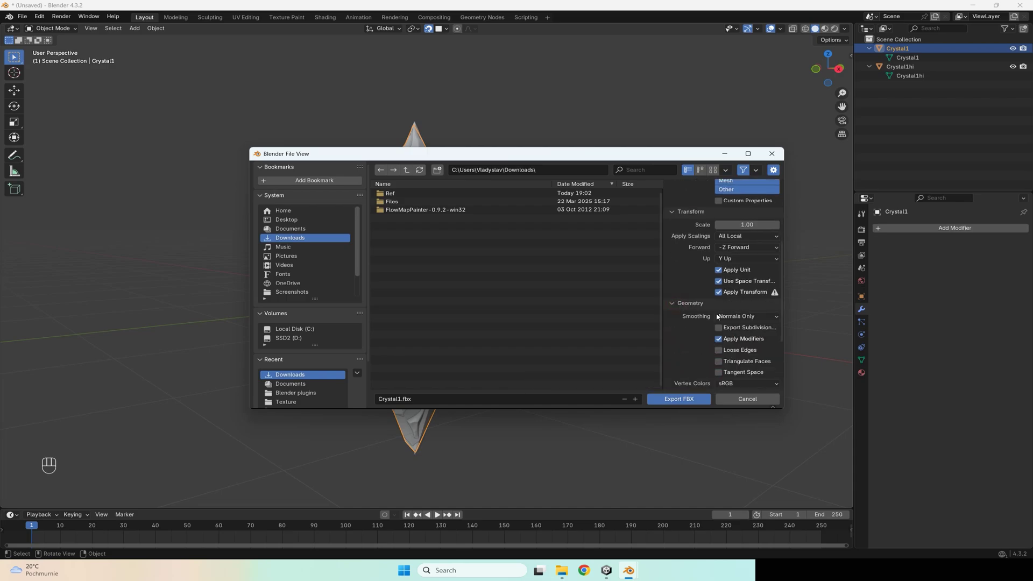
click(733, 317)
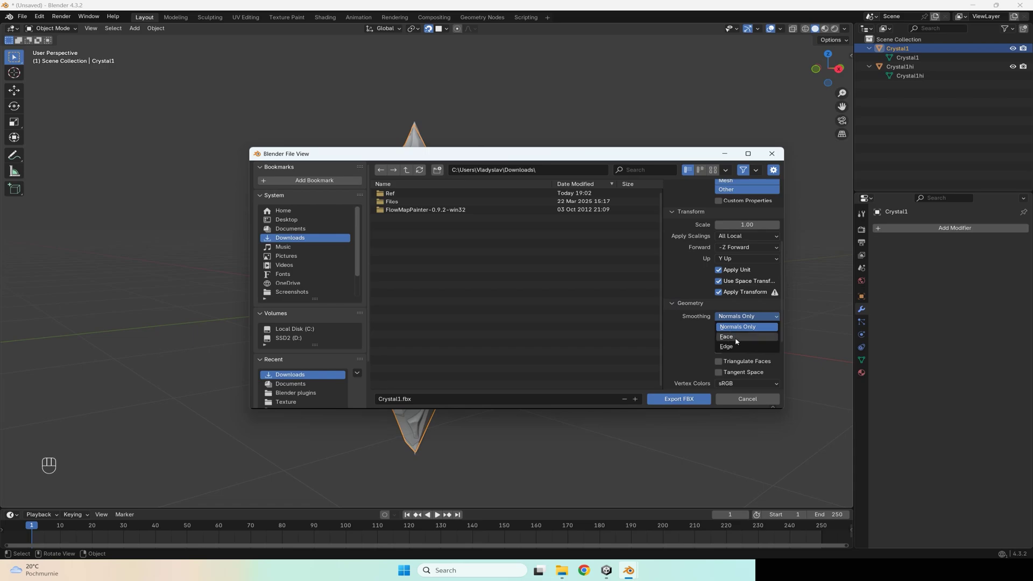
click(733, 337)
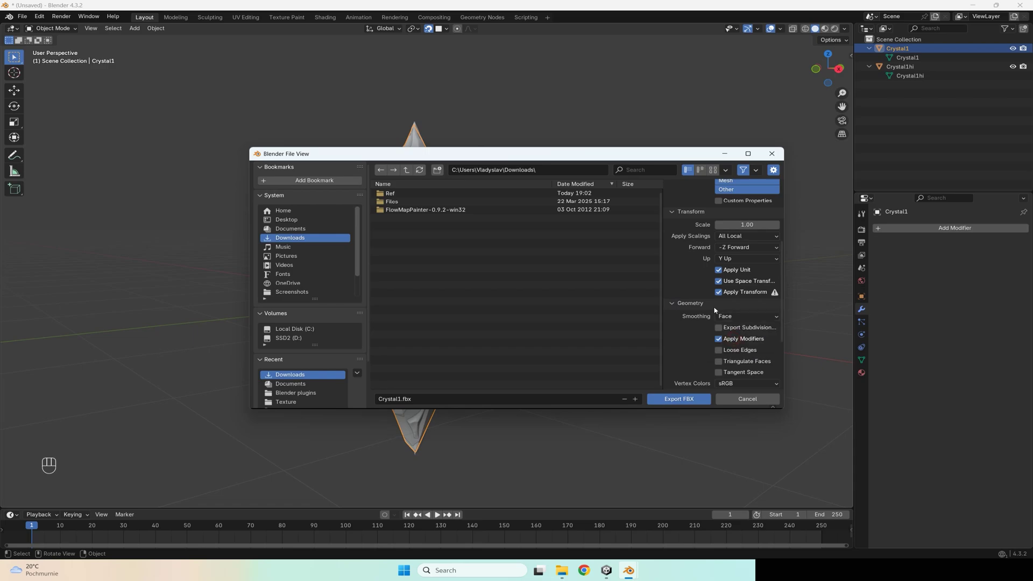
- Limit the export to selected objects, set Apply Scalings to FBX Units Scale and export Crystal1.fbx
scroll(726, 328, up, 6)
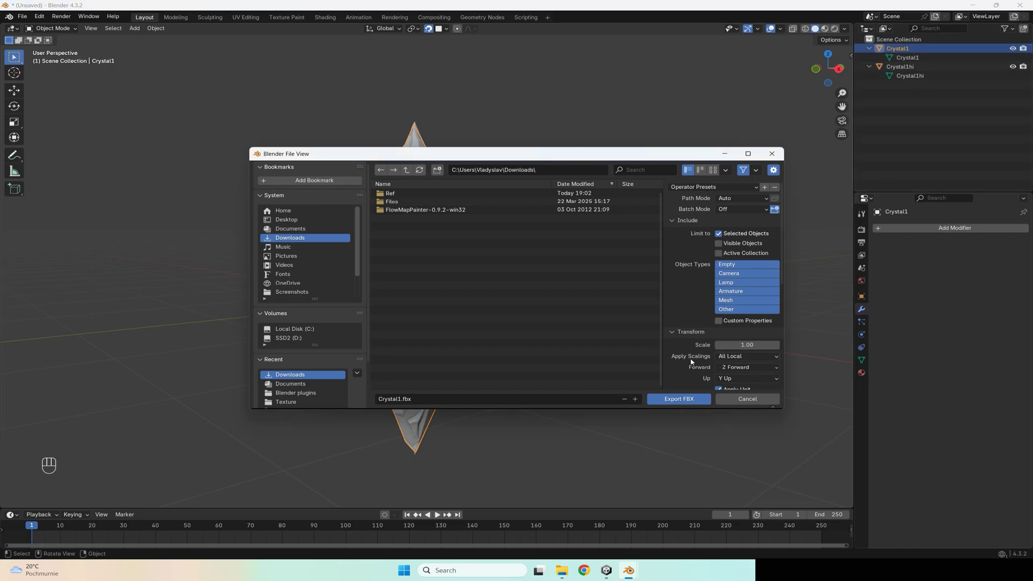
click(743, 359)
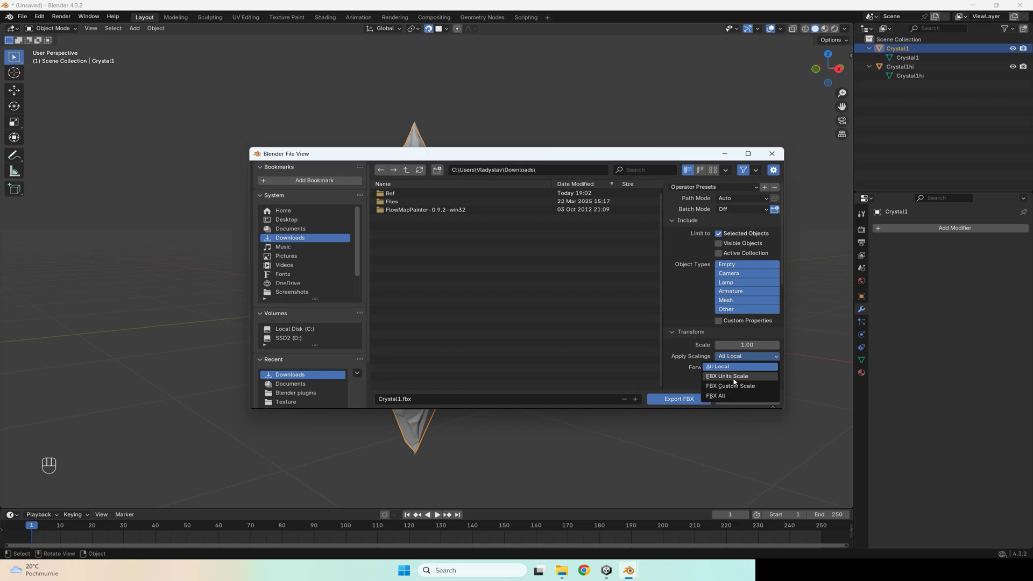
click(737, 376)
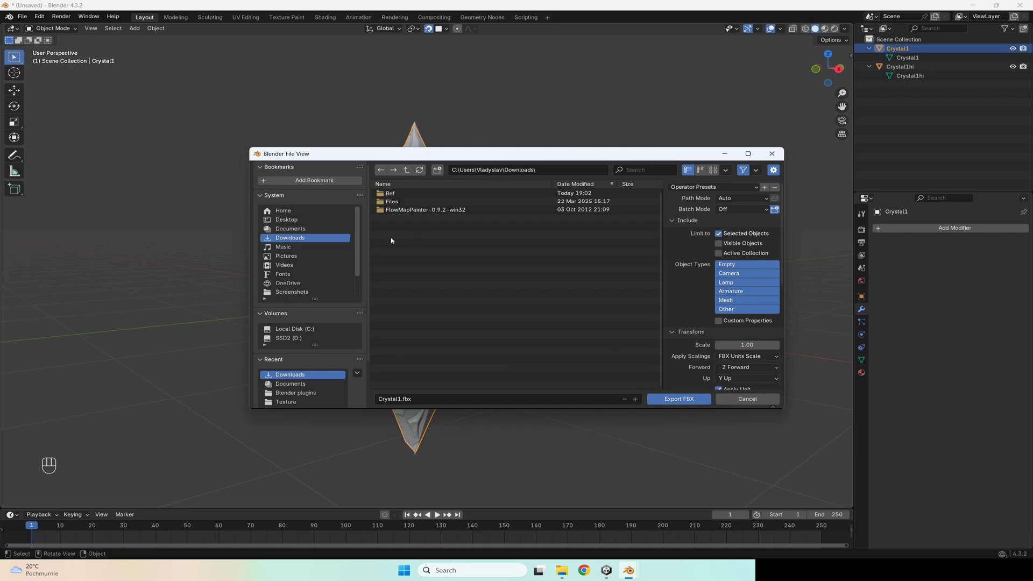
click(670, 398)
- Export the high-poly Crystal1hi object as Crystal1hi.fbx to Downloads with the same FBX settings
click(907, 67)
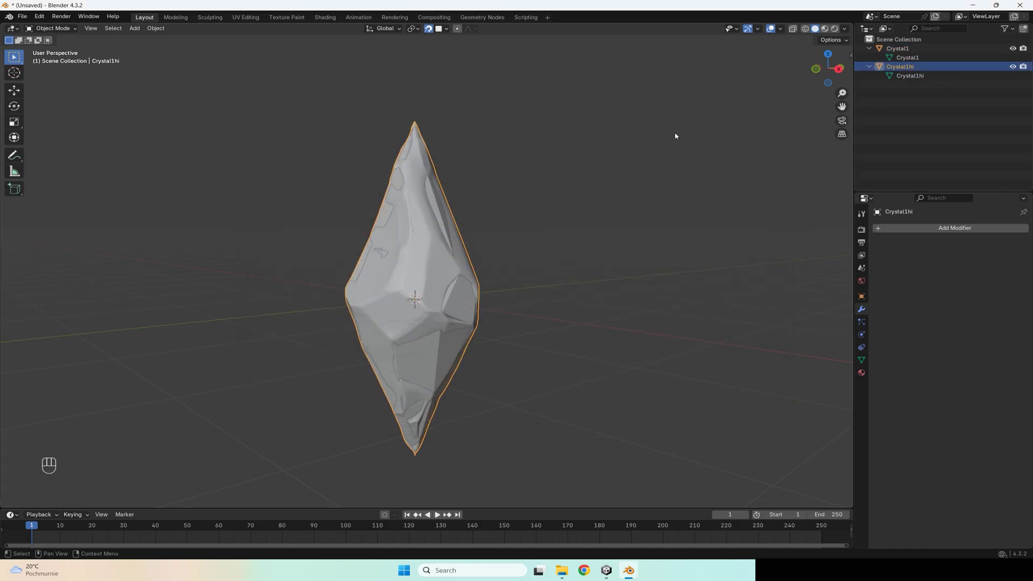
click(22, 16)
mouse_move(42, 156)
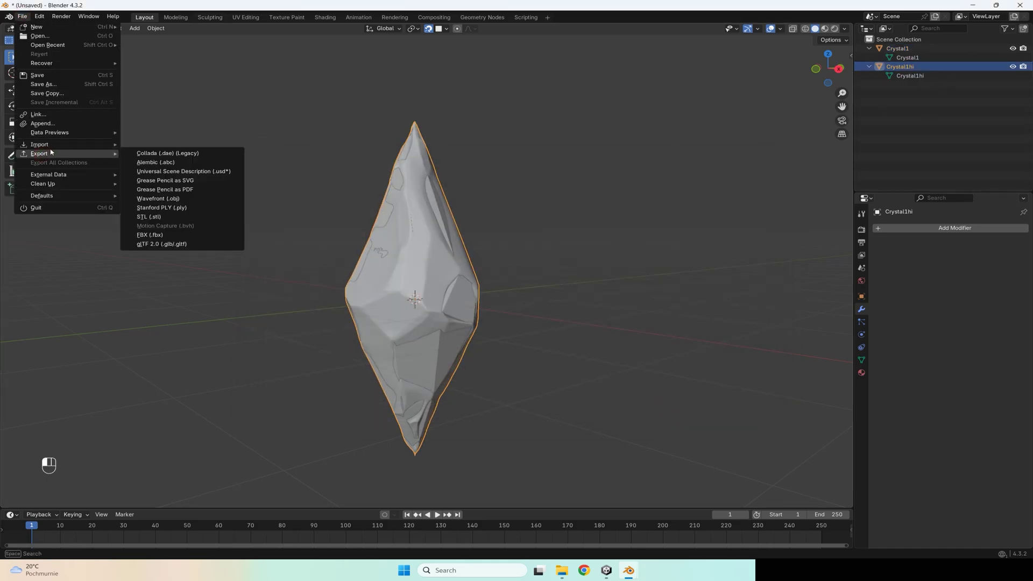
click(153, 236)
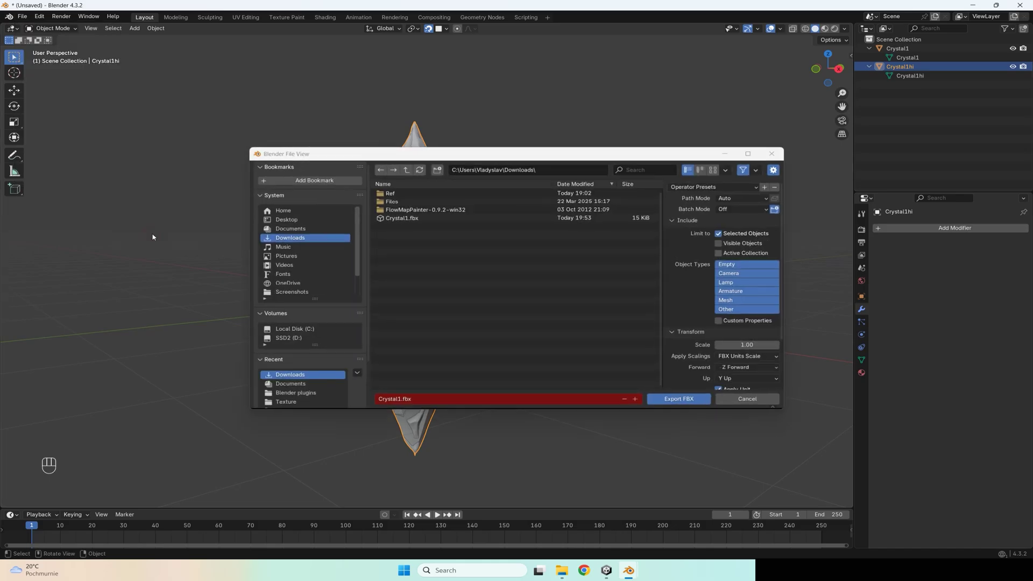
click(404, 399)
click(401, 399)
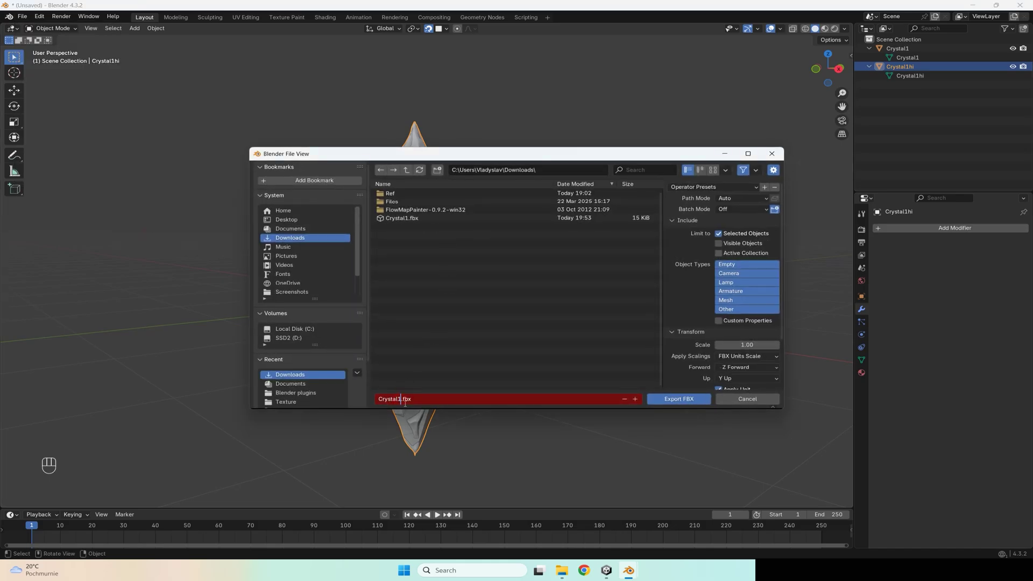
text(hi)
key(Return)
click(672, 401)
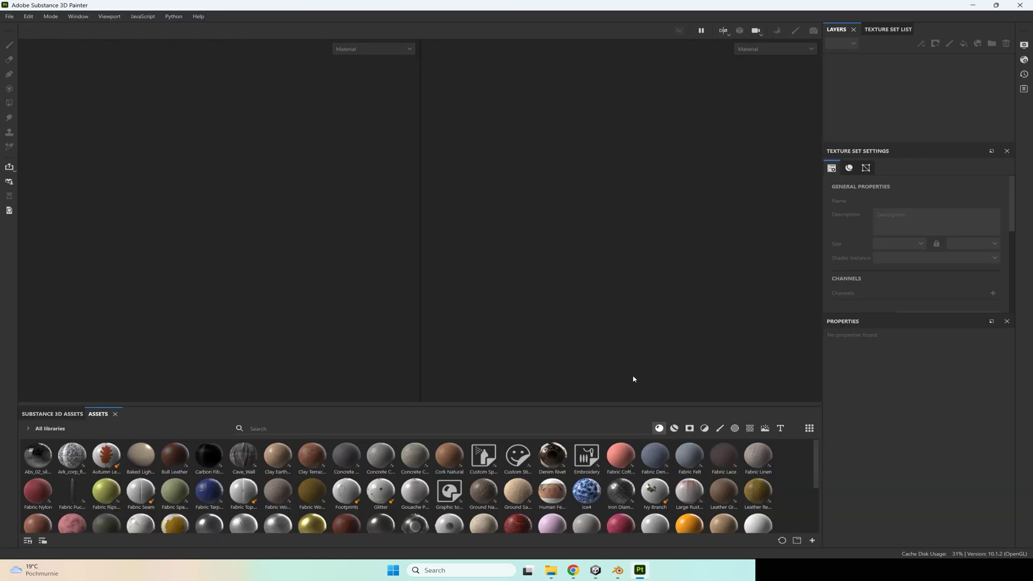
- Switch to Substance 3D Painter and create a project from Crystal1.fbx with OpenGL normal map format and 1024 document resolution
click(11, 17)
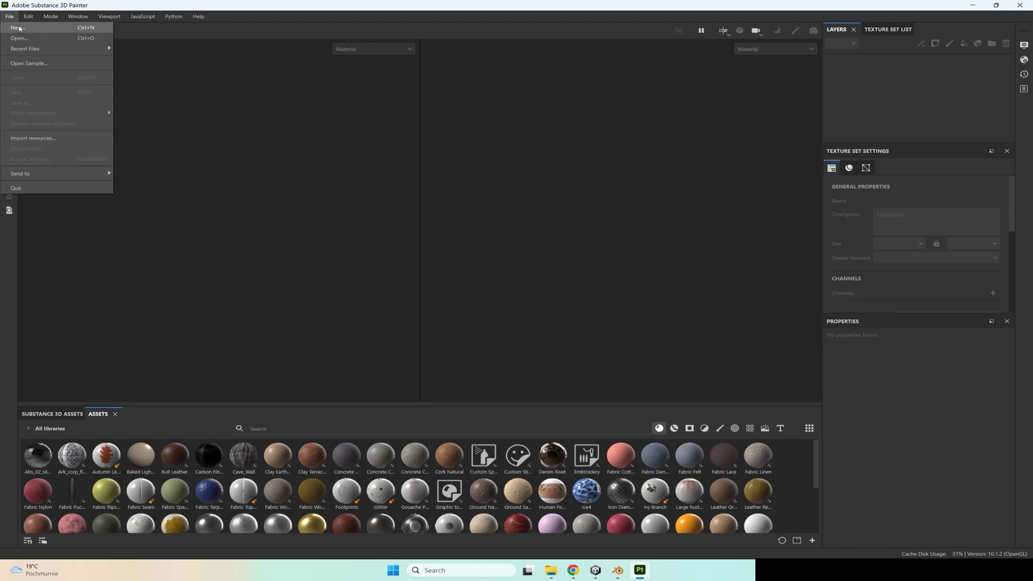
click(18, 27)
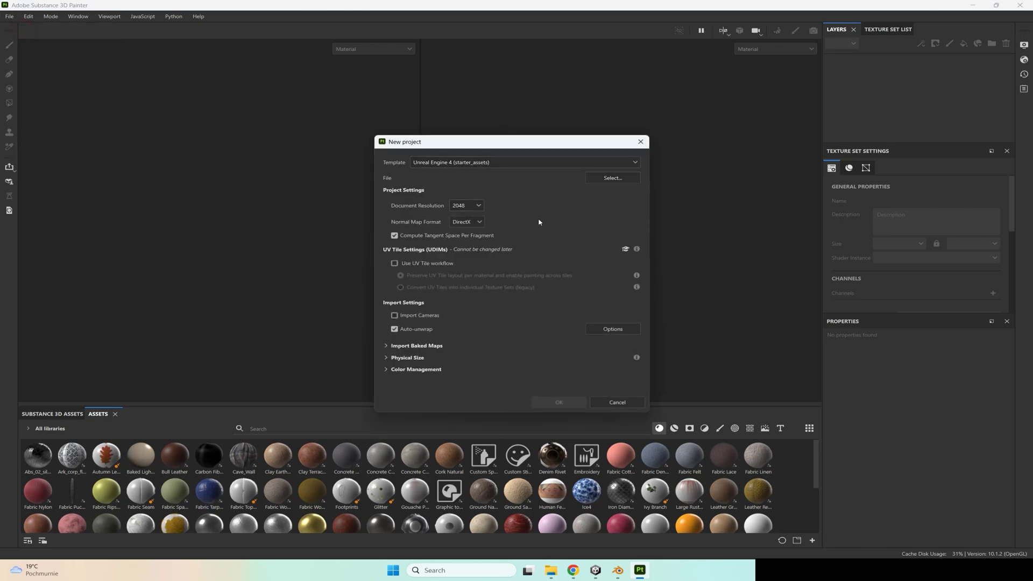
click(462, 222)
click(461, 233)
click(612, 178)
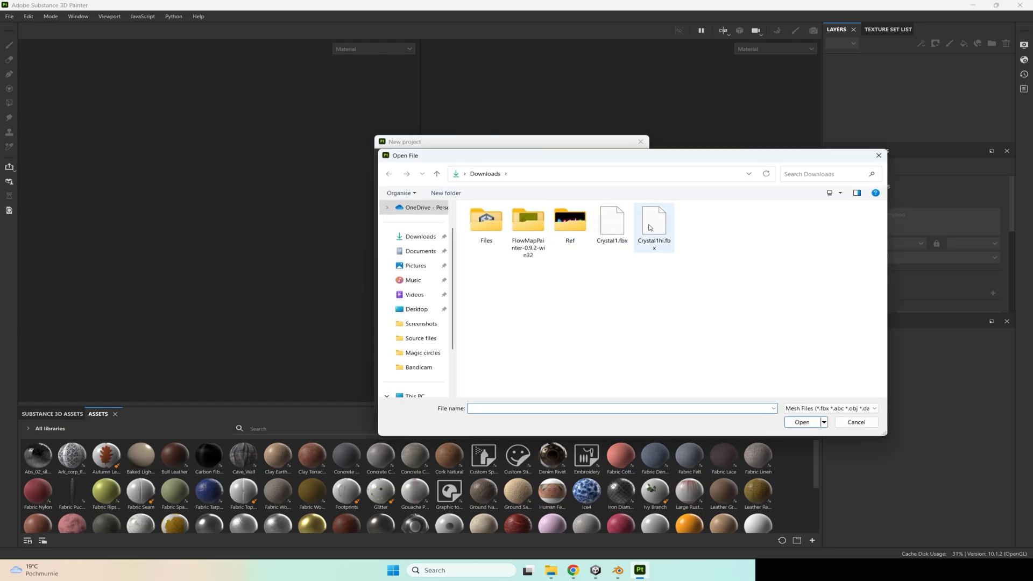
double_click(613, 225)
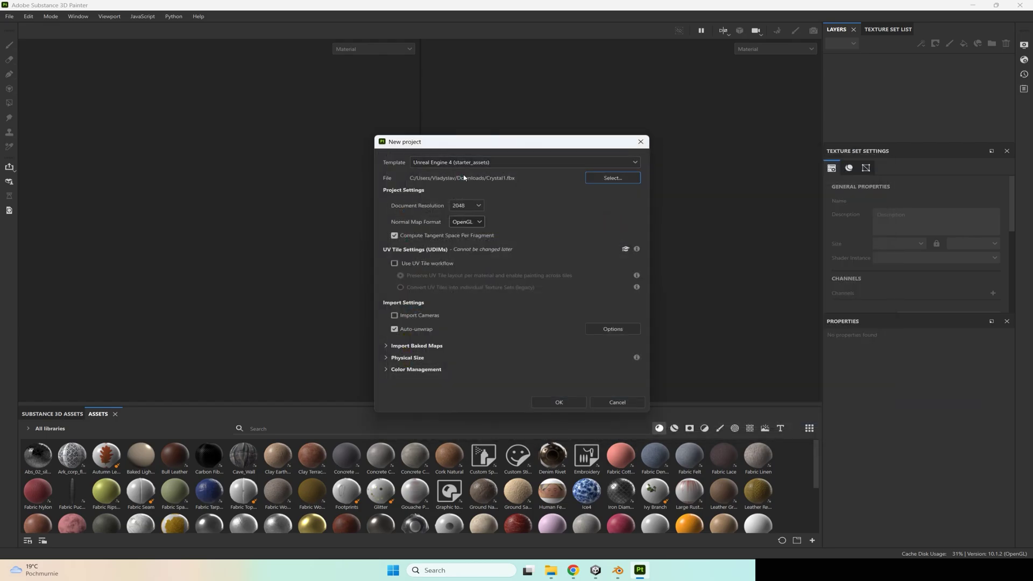
click(466, 206)
click(467, 245)
click(558, 402)
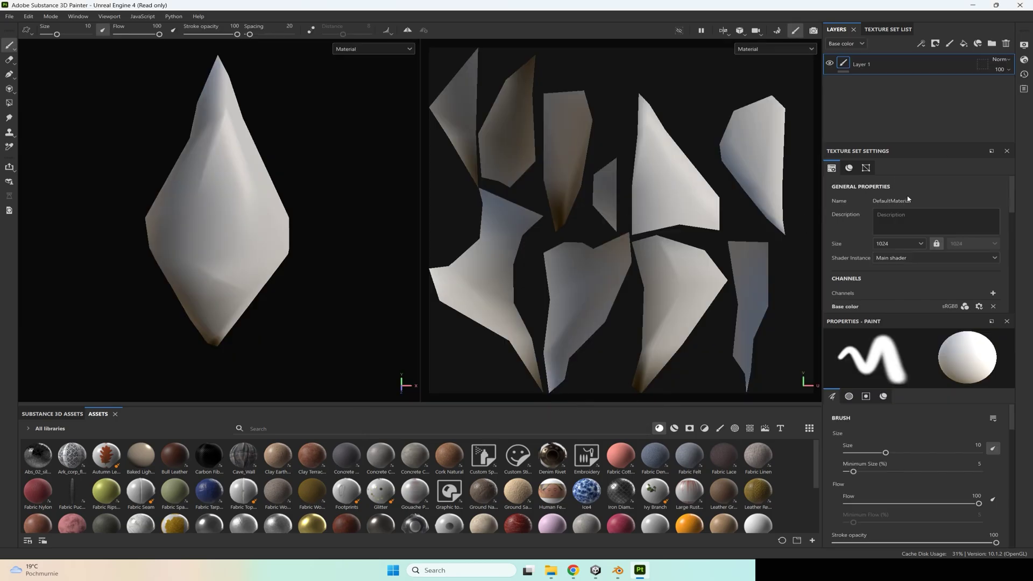
- Open the mesh map baking settings and load Crystal1hi.fbx as the high definition mesh
scroll(931, 199, down, 5)
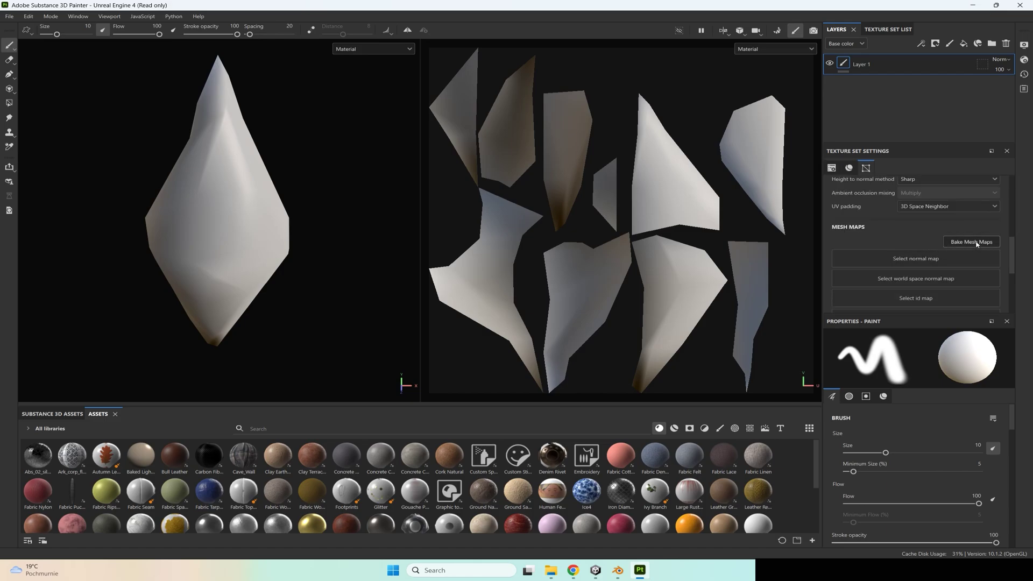
click(971, 245)
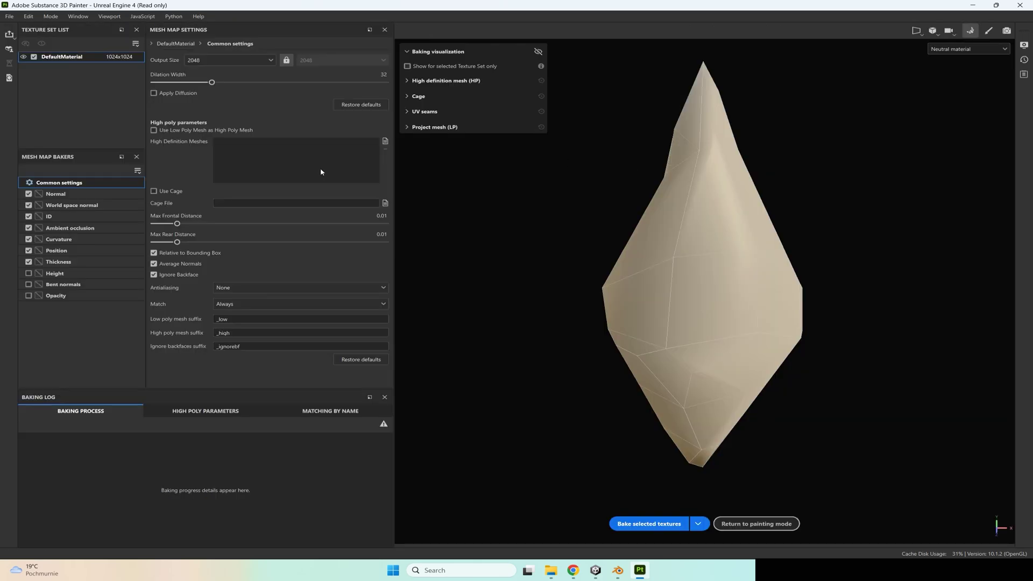
click(385, 141)
double_click(282, 91)
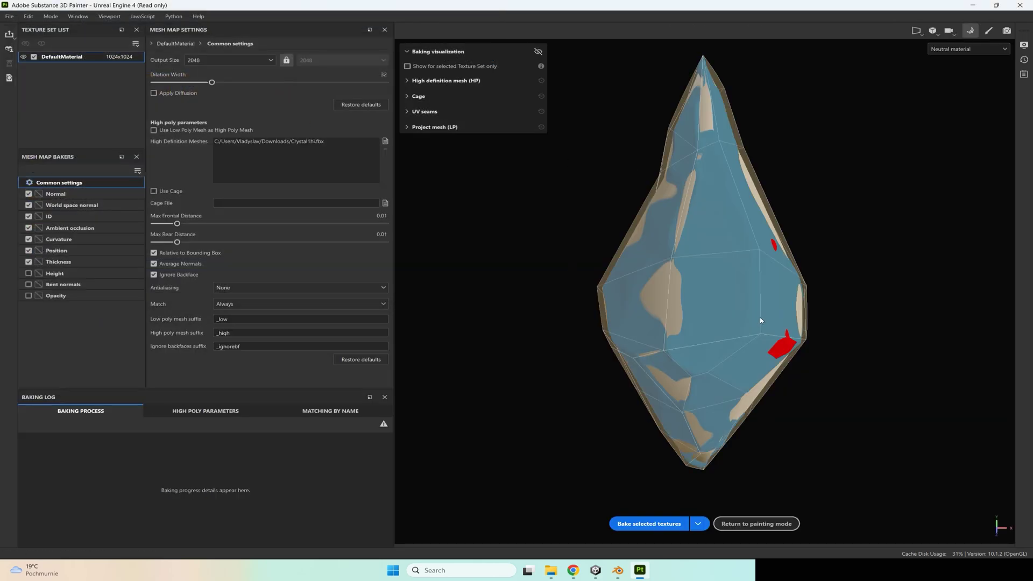
- Check the cage coverage, bake the mesh maps with Max Frontal Distance at 0.0291, and inspect the result in painting mode
alt+drag(740, 313, 565, 272)
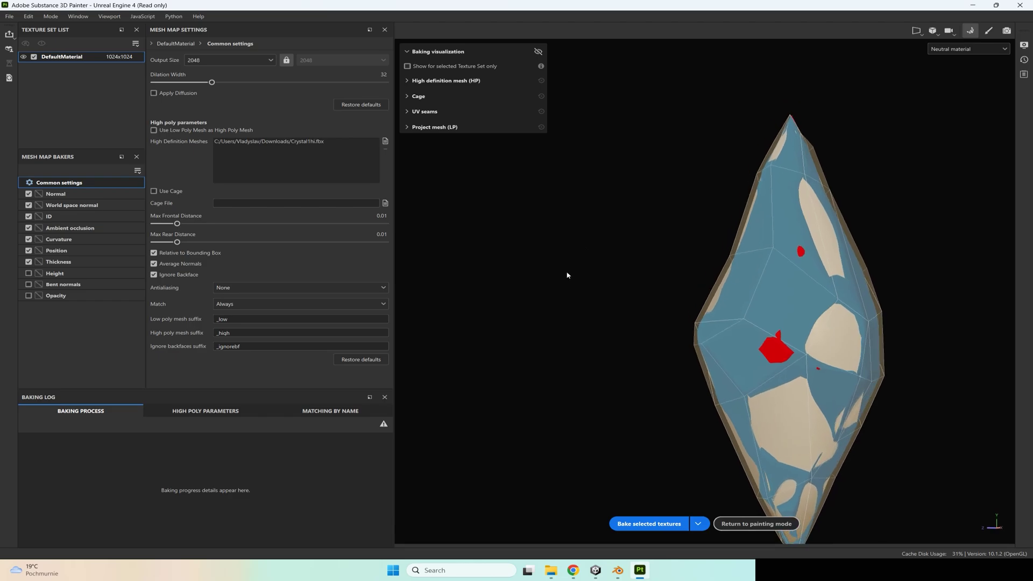
alt+drag(570, 309, 783, 327)
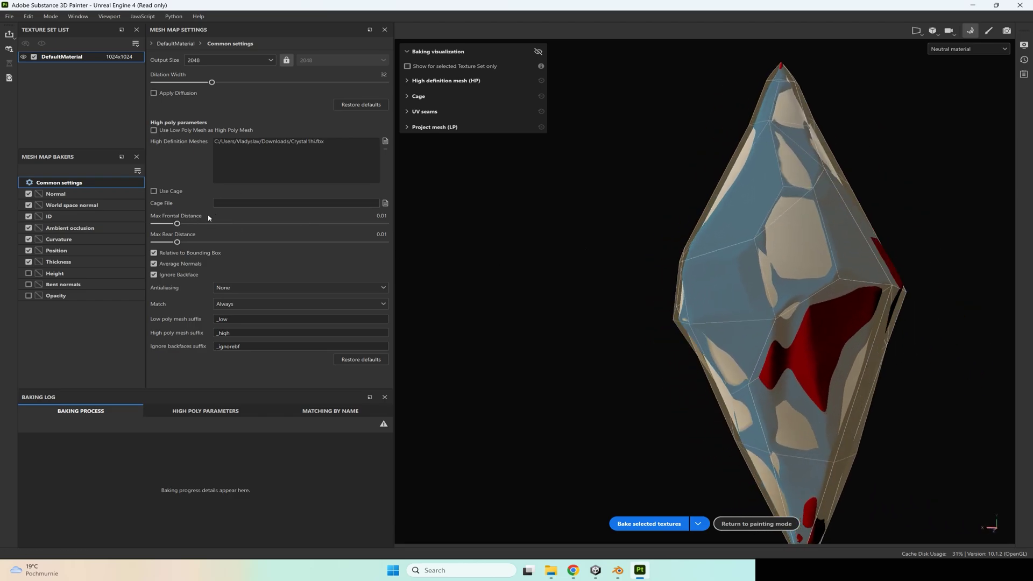
drag(177, 224, 194, 225)
click(650, 525)
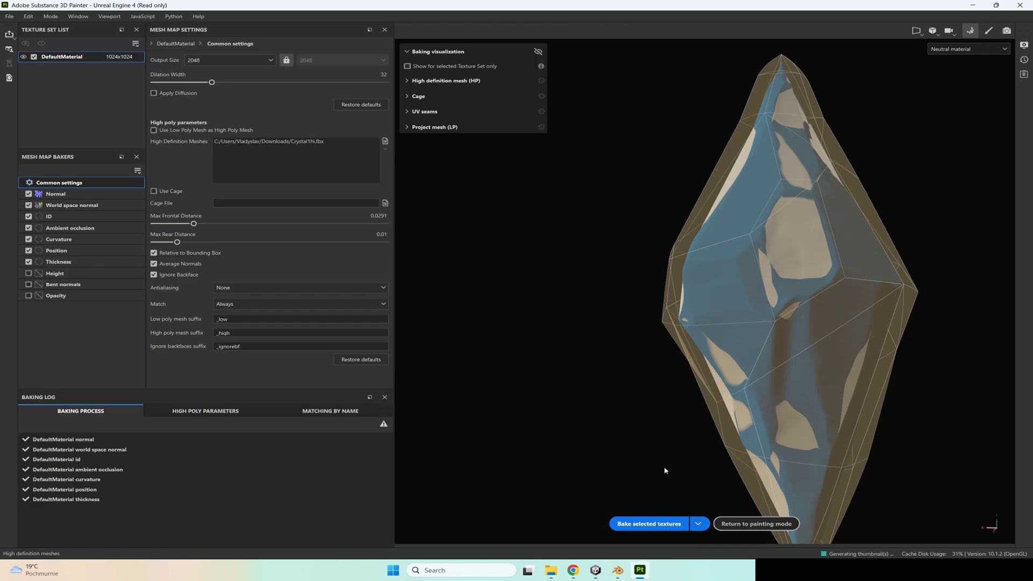
click(738, 523)
alt+drag(242, 274, 258, 242)
alt+drag(153, 308, 161, 292)
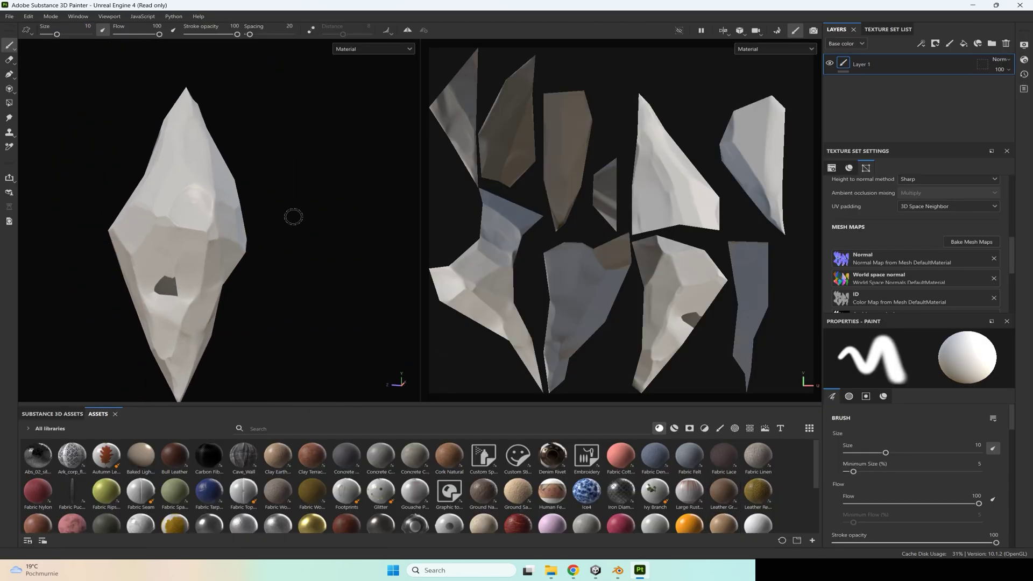
- Rebake the selected mesh maps with unchanged settings and return to painting mode
click(971, 241)
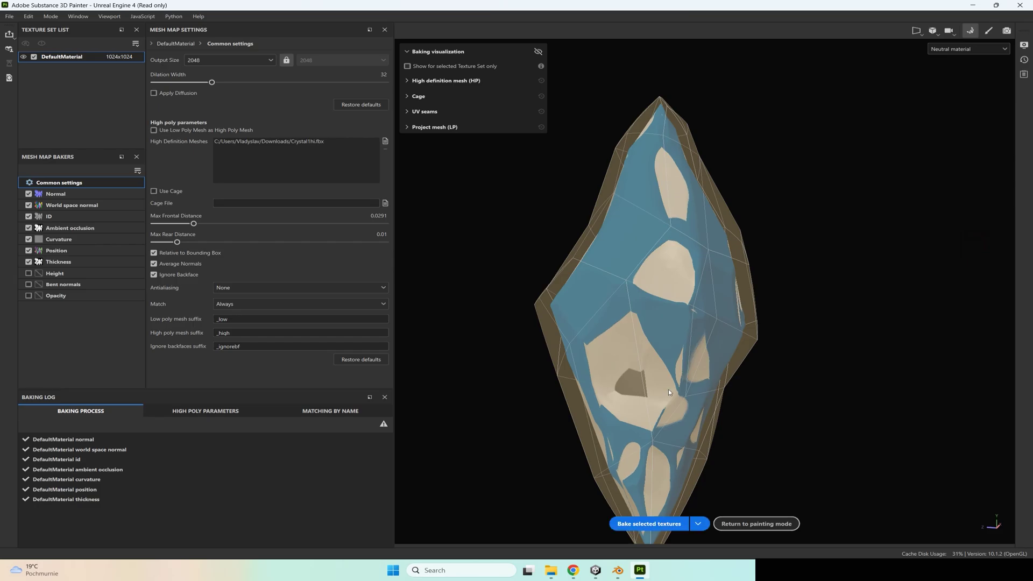
click(645, 524)
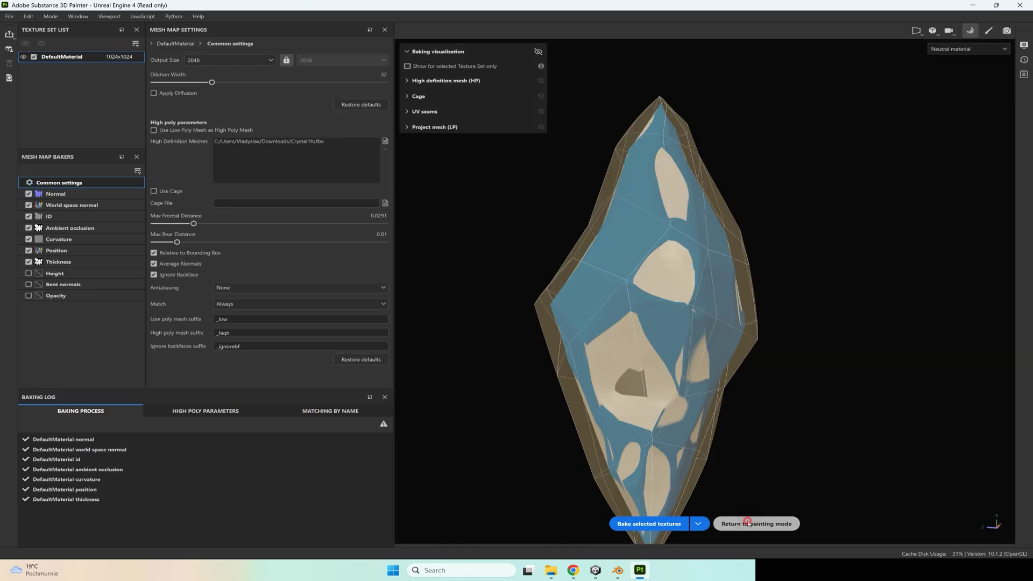
click(749, 523)
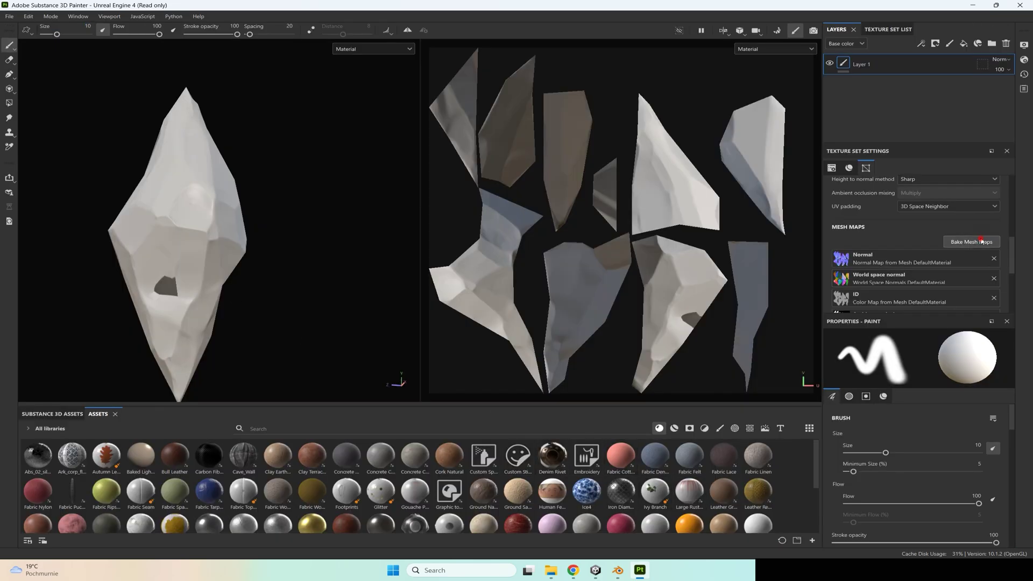
- Set Max Frontal Distance to 0.0314 and Max Rear Distance to 0.0129, rebake the mesh maps and return to painting mode
click(971, 241)
drag(179, 244, 195, 225)
click(650, 523)
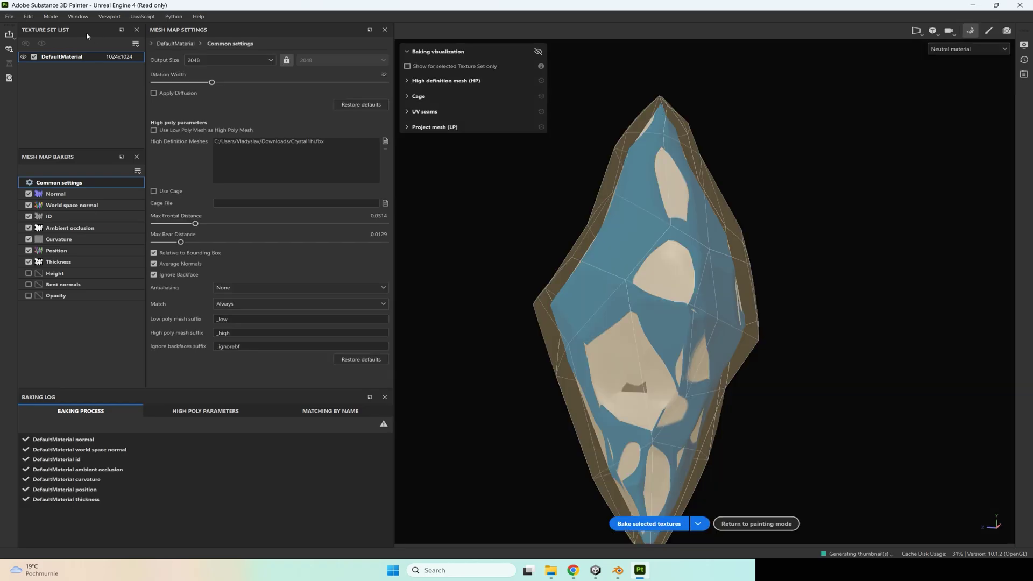
click(773, 522)
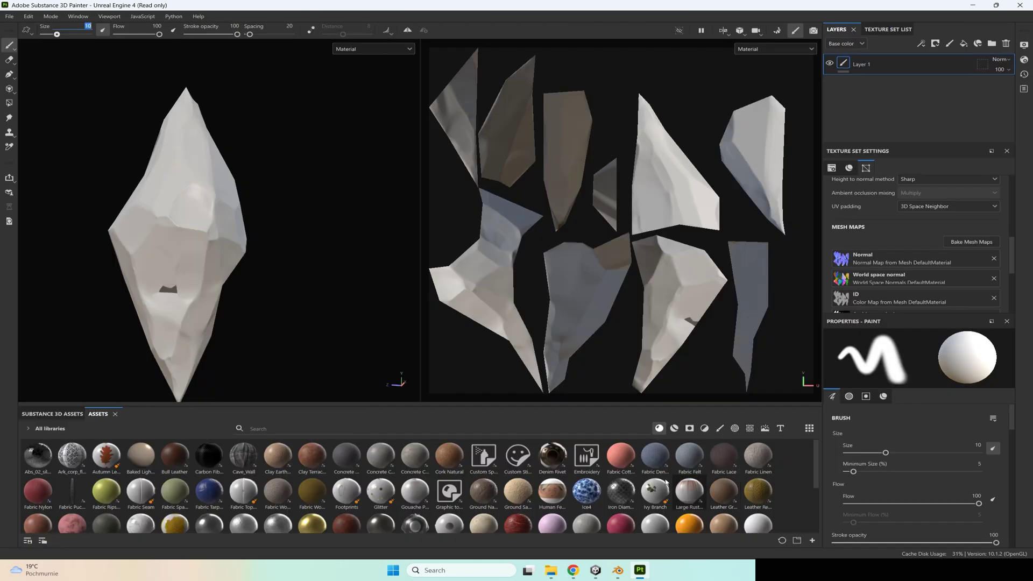
- Raise Max Frontal Distance to 0.0371, rebake the mesh maps and return to painting mode
click(976, 242)
drag(198, 225, 199, 225)
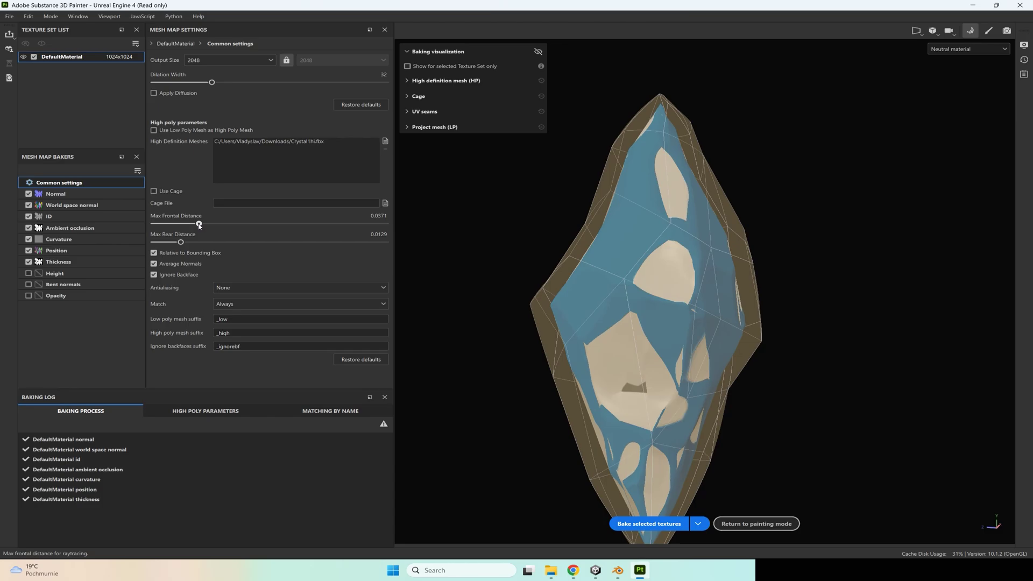
click(669, 525)
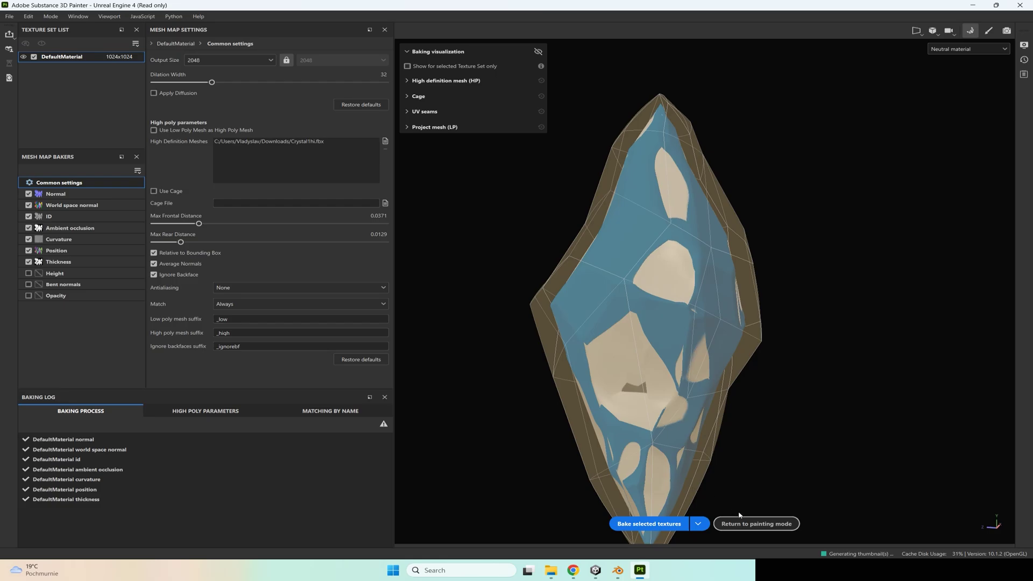
click(741, 523)
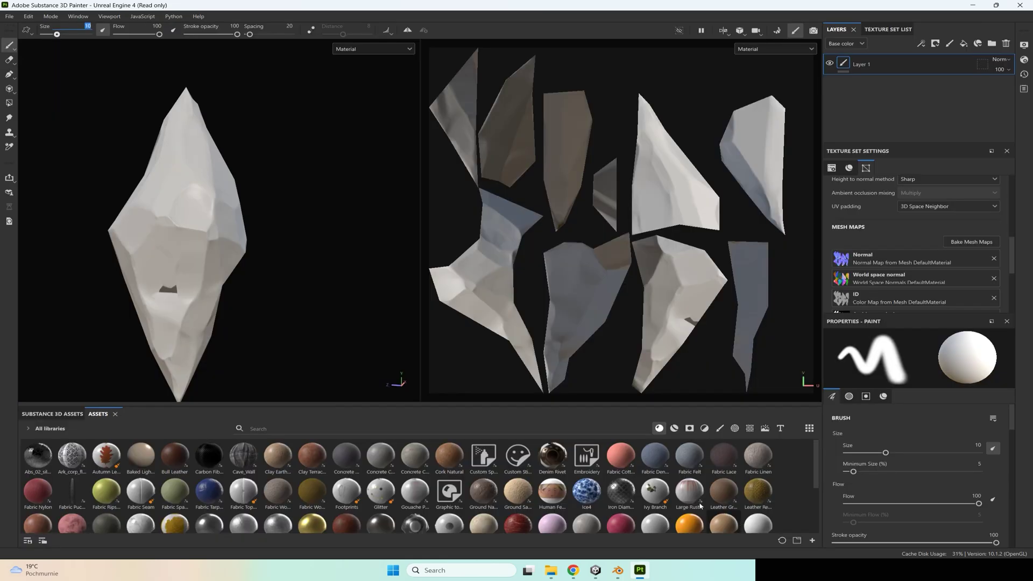
- Set Max Rear Distance to 0.0196, rebake the mesh maps and inspect the crystal in painting mode
click(972, 243)
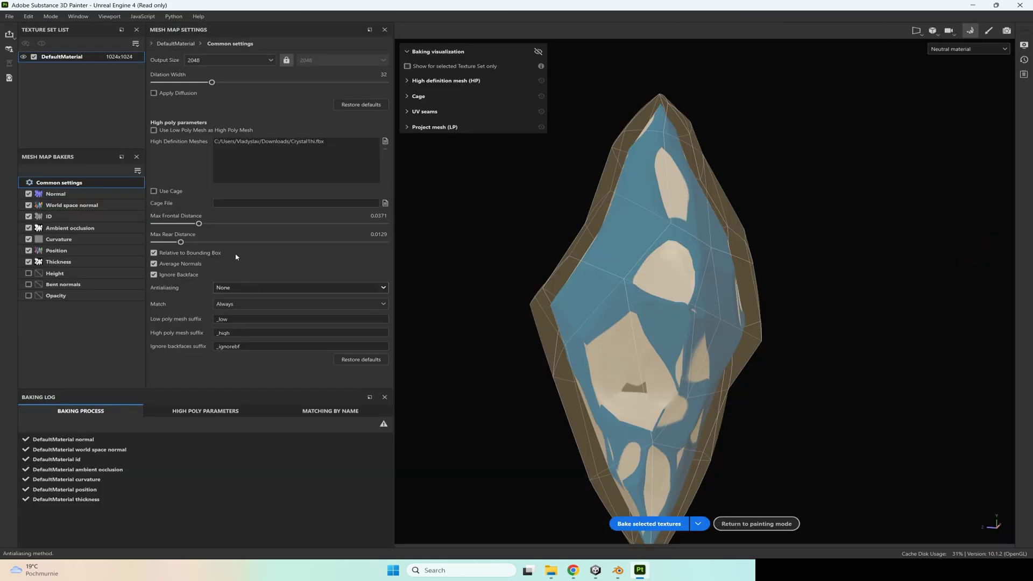
click(651, 523)
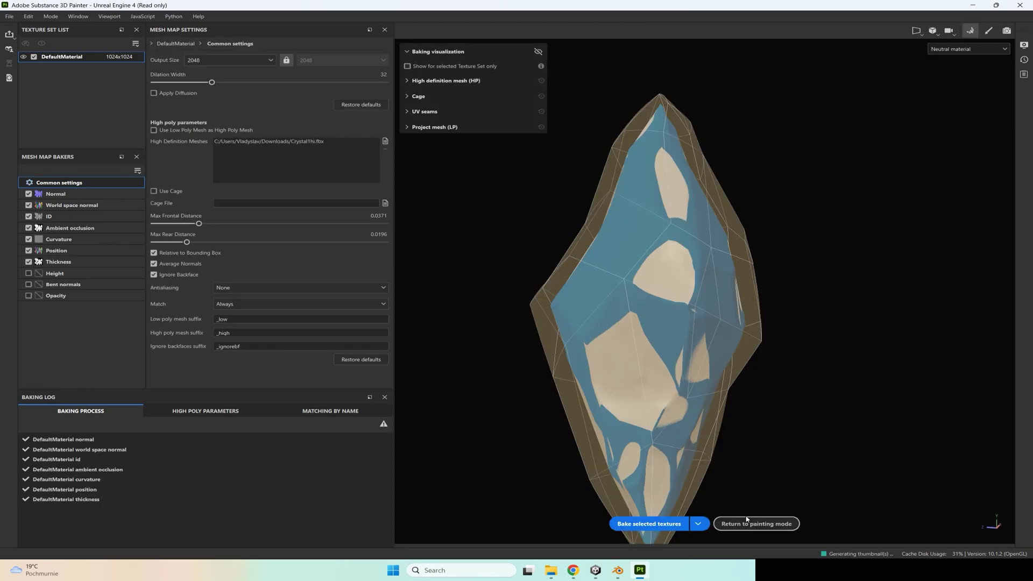
click(746, 522)
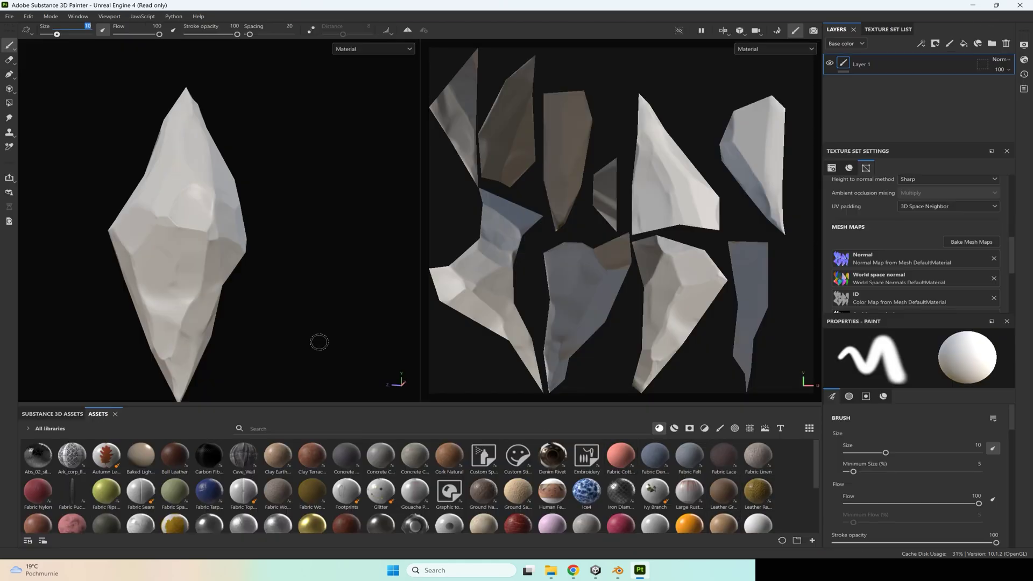
mouse_move(204, 295)
alt+mouse_down()
mouse_move(210, 237)
mouse_move(213, 277)
alt+mouse_up()
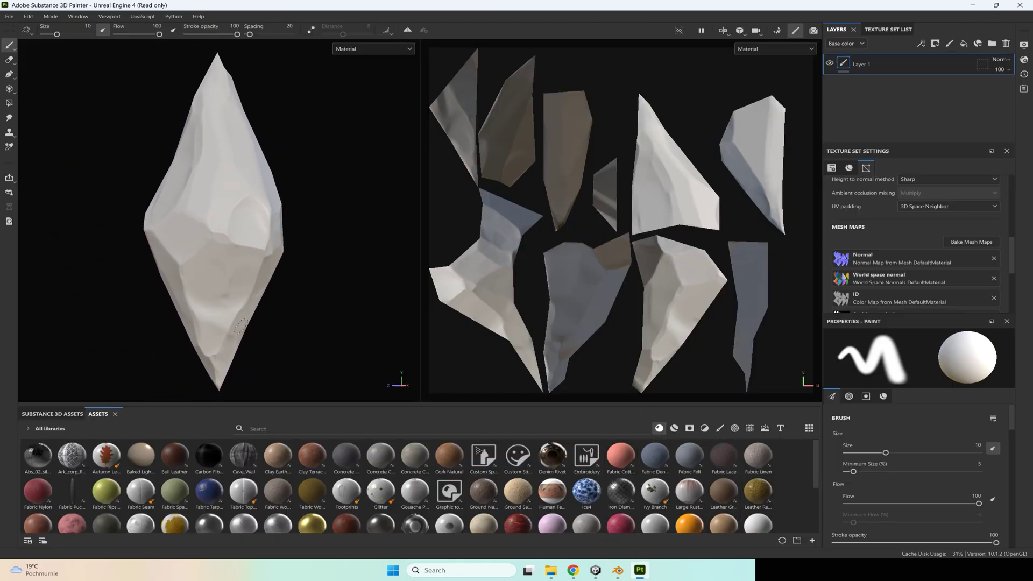
- Open the stylized crystal material's page on Substance 3D Community Assets in Chrome and return to Substance 3D Painter
click(574, 570)
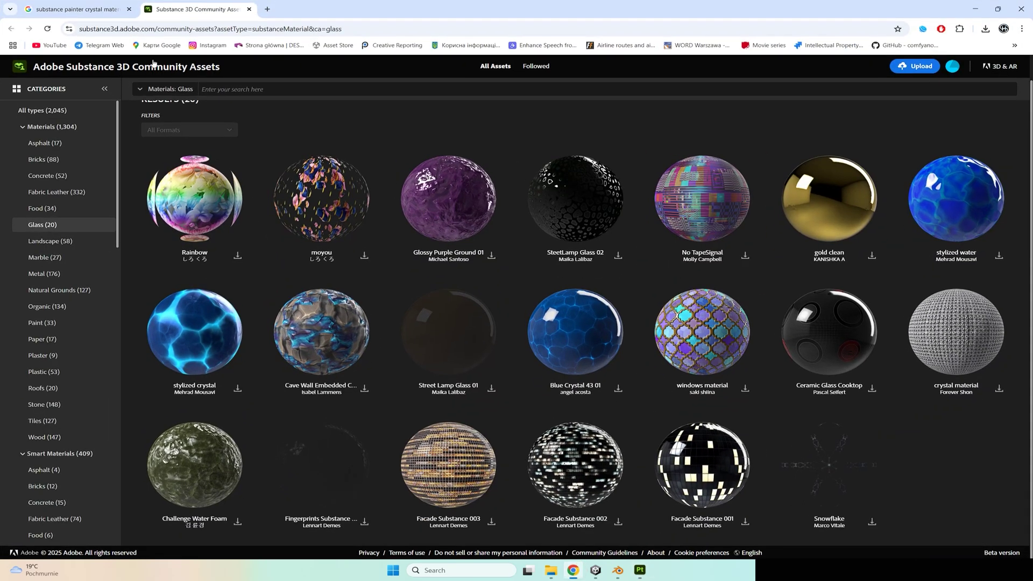
click(203, 337)
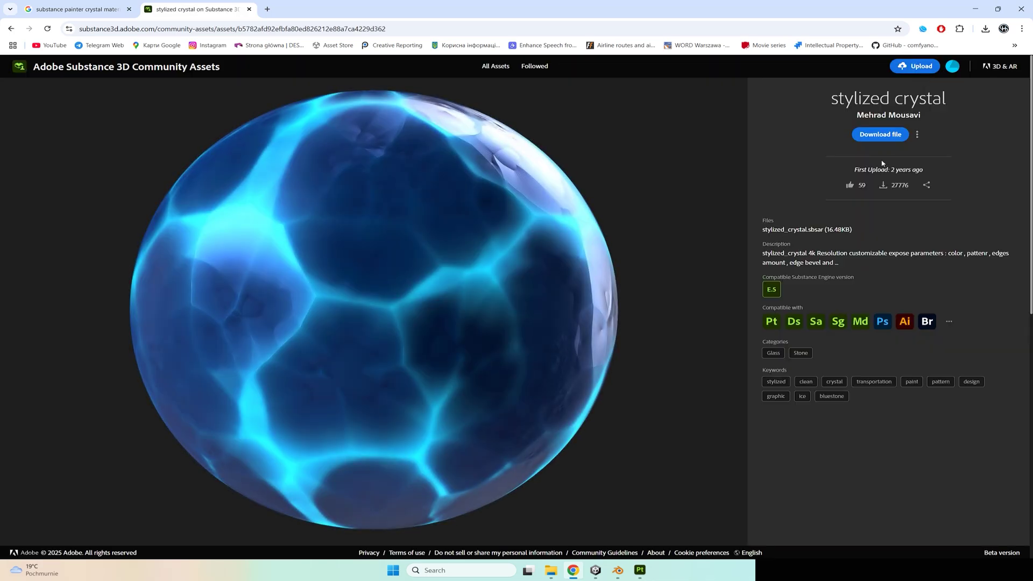
click(640, 569)
- Import stylized_crystal.sbsar into the current session as a base material
click(810, 542)
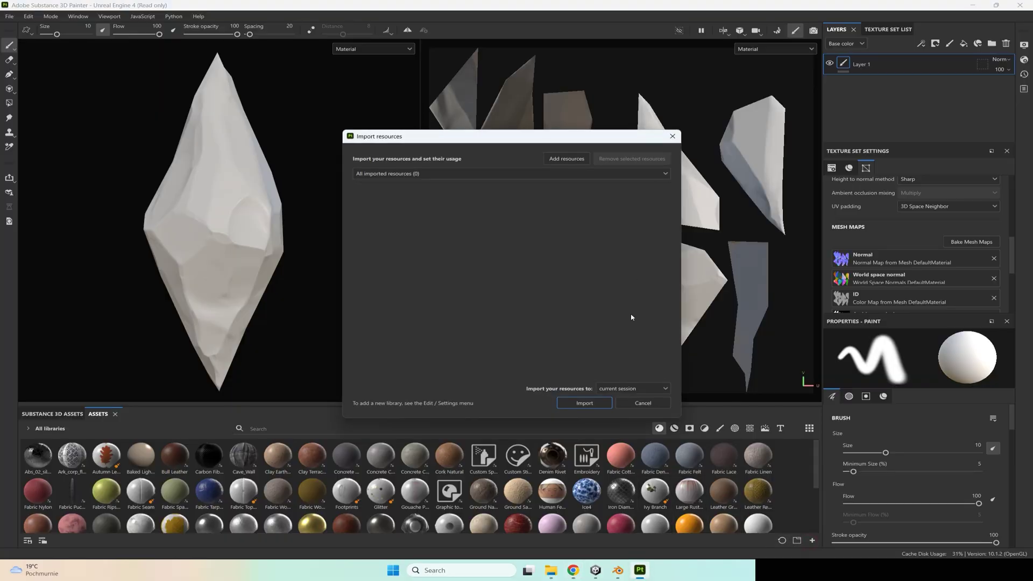
click(633, 387)
click(628, 387)
click(560, 159)
click(823, 226)
double_click(822, 226)
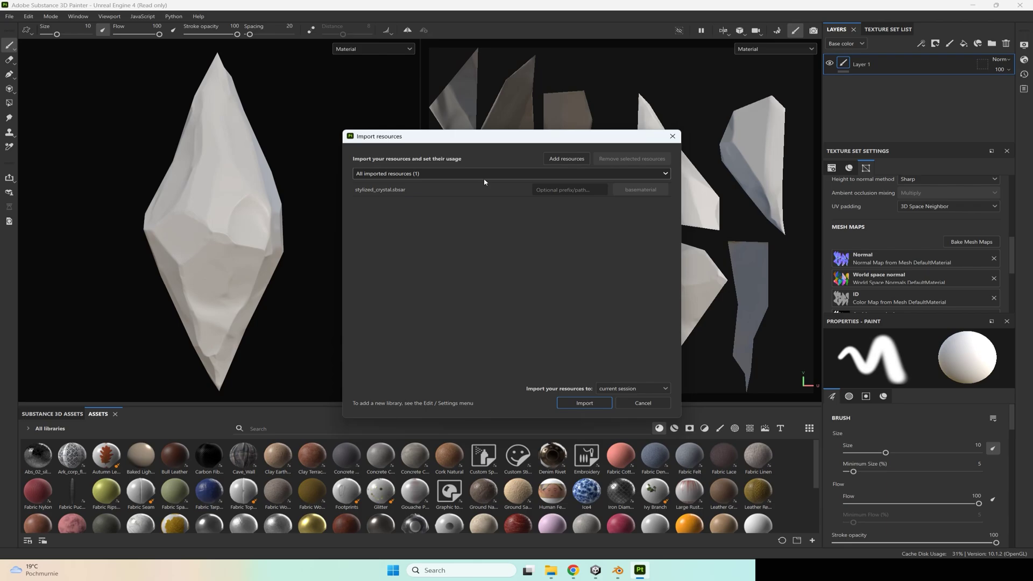
click(584, 403)
- Apply the stylized_crystal material to the crystal as a fill layer and set its projection to Tri-planar projection
drag(314, 520, 289, 249)
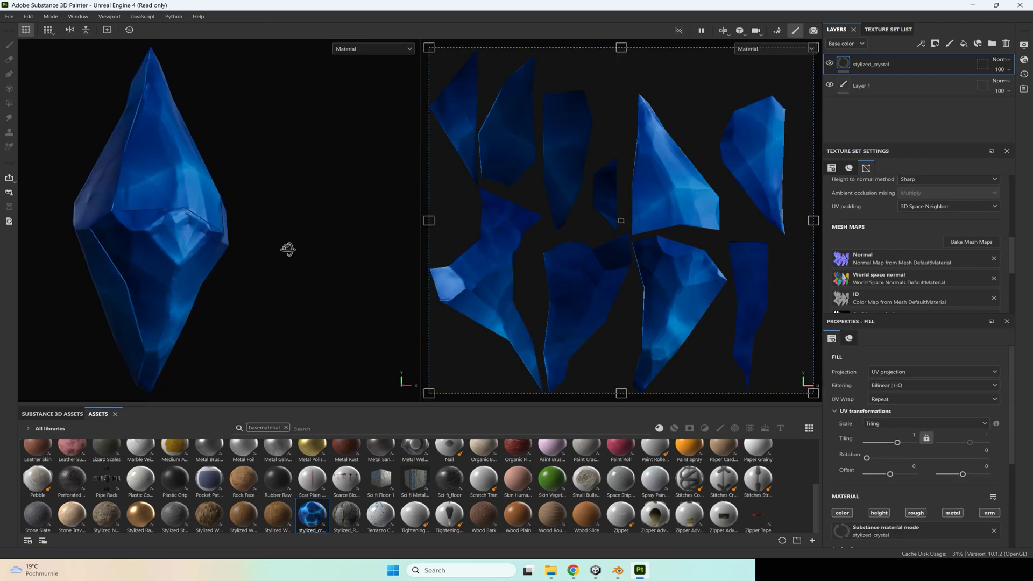
click(893, 374)
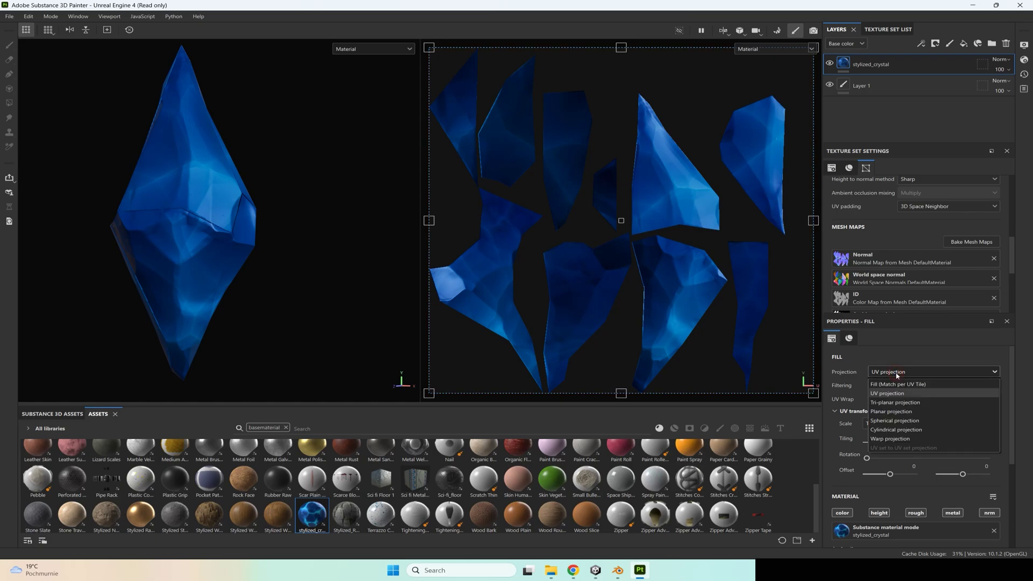
click(896, 403)
alt+drag(199, 244, 4, 222)
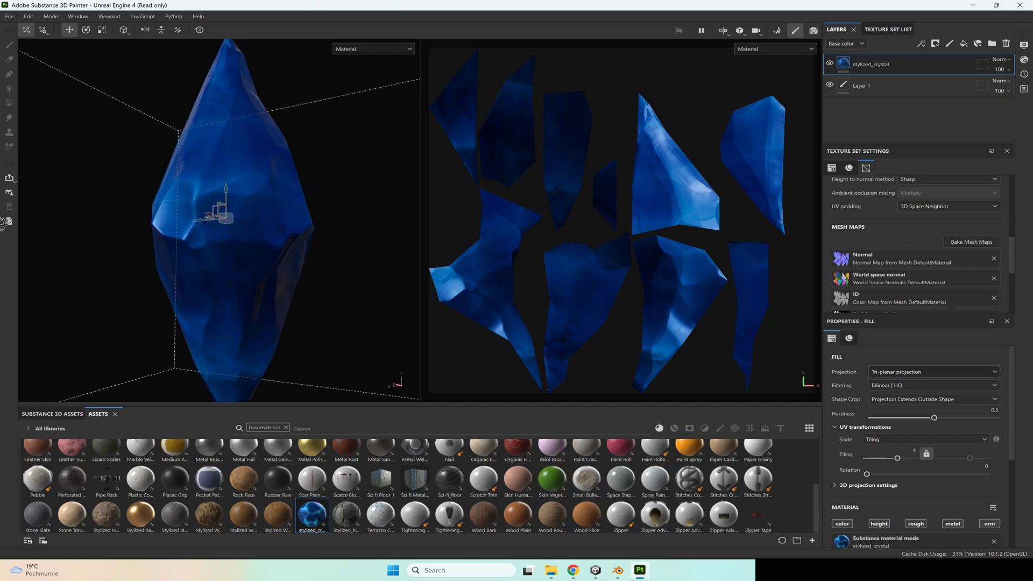
scroll(189, 252, down, 4)
alt+drag(160, 248, 304, 280)
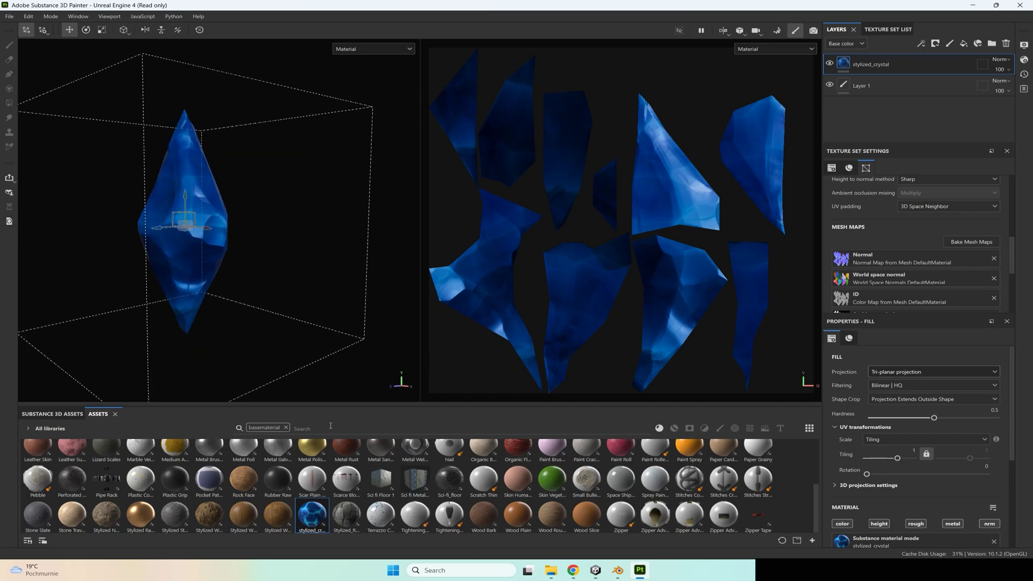
- Clear the base material filter and show the smart masks in the asset library
click(286, 427)
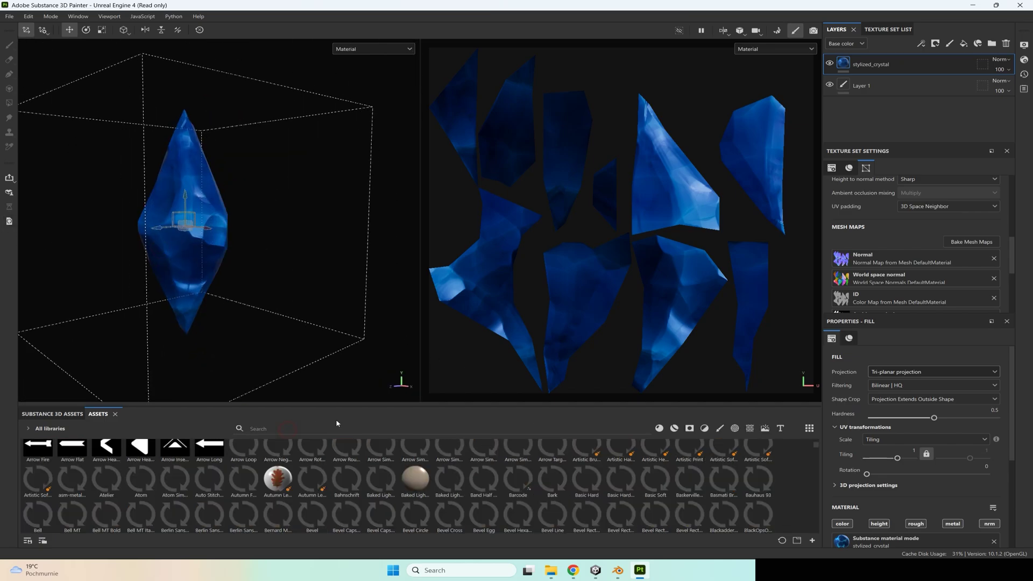
click(691, 430)
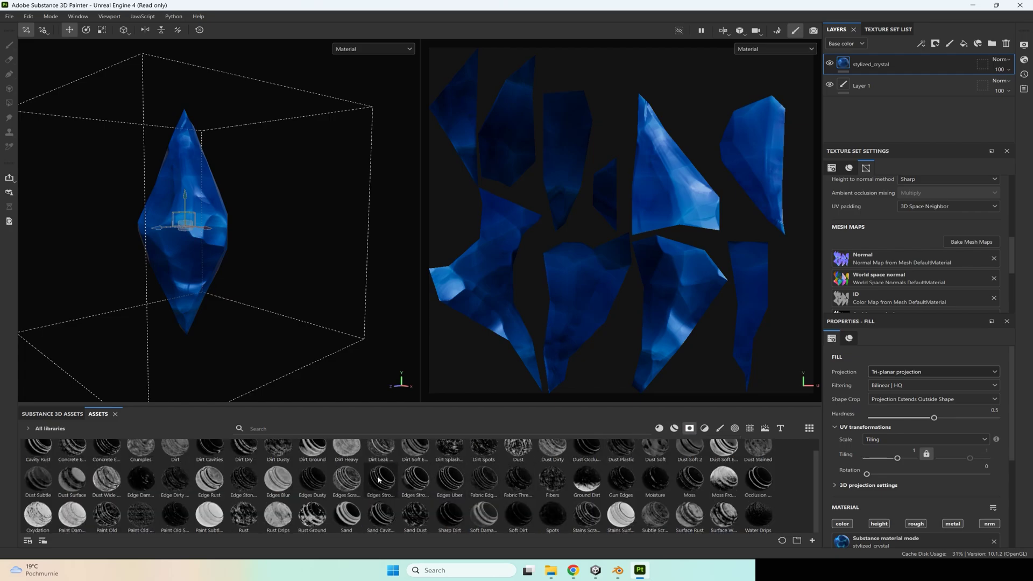
- Try several edge smart masks on the crystal, undoing the unwanted ones
drag(379, 480, 196, 253)
drag(415, 480, 195, 255)
key(ctrl+z)
drag(451, 478, 197, 258)
key(ctrl+z)
drag(474, 475, 205, 272)
key(ctrl+z)
- Apply the first Edges Stro… smart mask and the Dust Soft 2 smart mask to the crystal as separate fill layers
mouse_move(386, 482)
mouse_down()
mouse_move(173, 254)
mouse_move(191, 266)
mouse_move(370, 284)
mouse_move(215, 265)
mouse_up()
scroll(608, 482, up, 1)
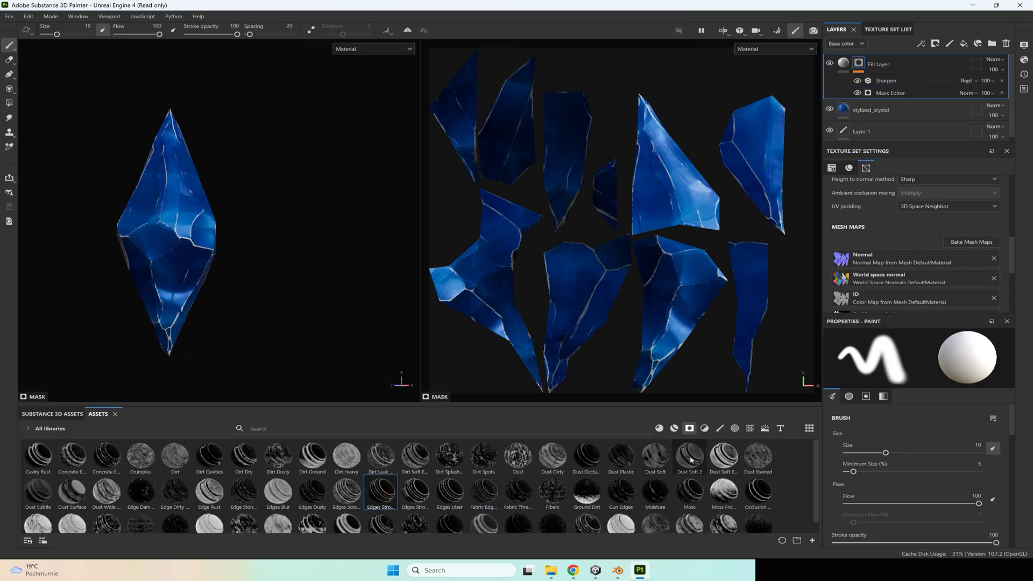
drag(697, 462, 18, 290)
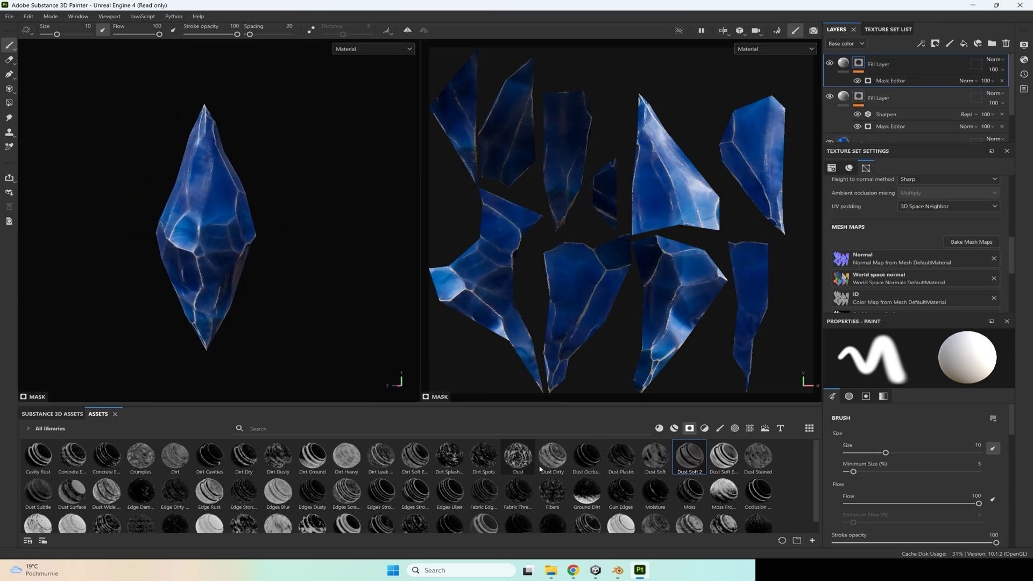
- Try further edge smart masks, including Edges Uber, over the Dust Soft 2 layer
drag(492, 491, 199, 264)
drag(460, 502, 234, 292)
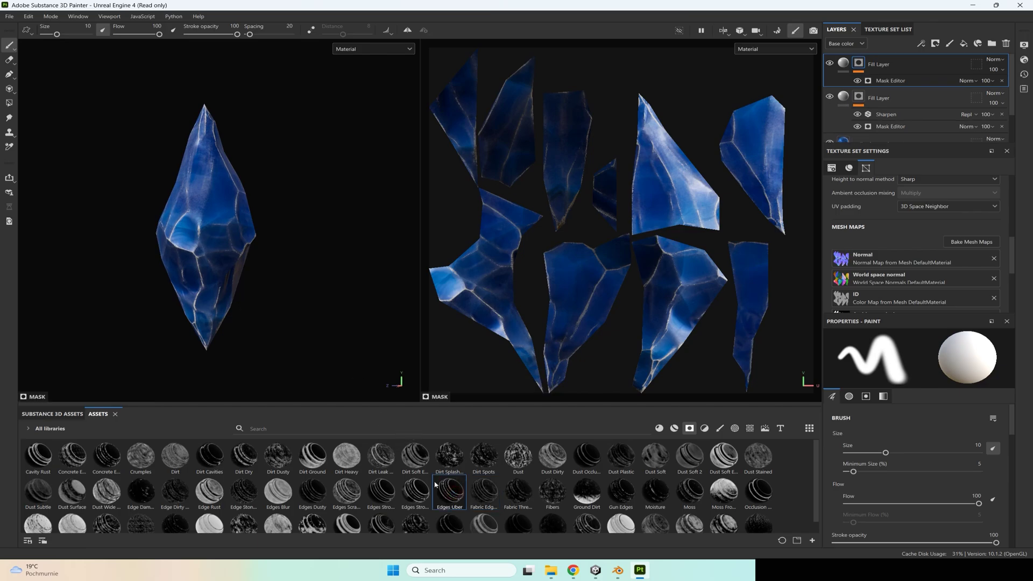
alt+drag(371, 370, 338, 229)
key(ctrl+z)
drag(417, 492, 160, 261)
key(ctrl+z)
drag(380, 490, 156, 269)
- Add a channel for the crystal material's glowing veins to the texture set and check the crystal from several sides
alt+drag(251, 290, 209, 270)
scroll(953, 258, down, 3)
scroll(941, 242, up, 5)
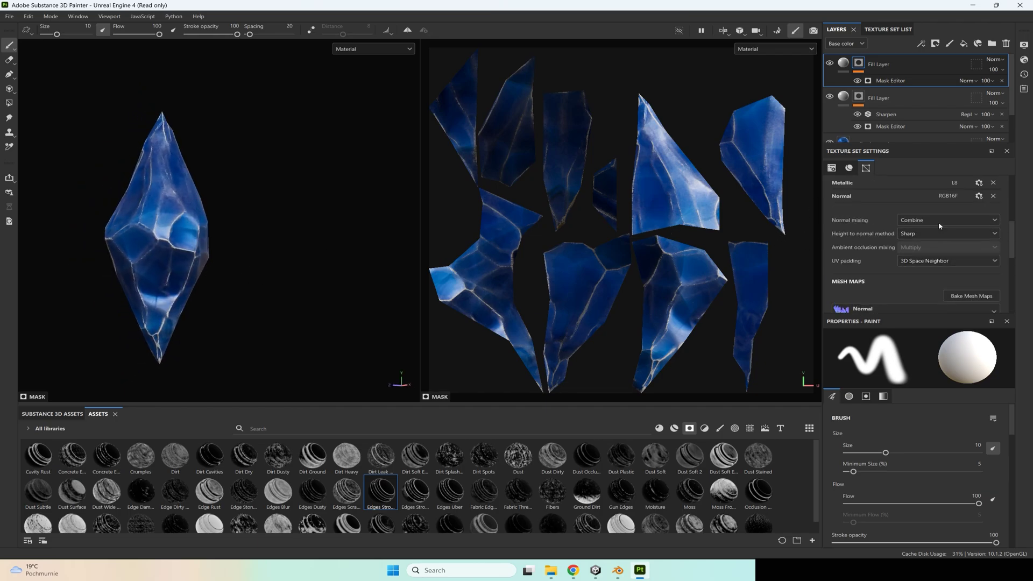
scroll(940, 226, up, 3)
click(993, 239)
click(998, 262)
alt+drag(203, 239, 213, 245)
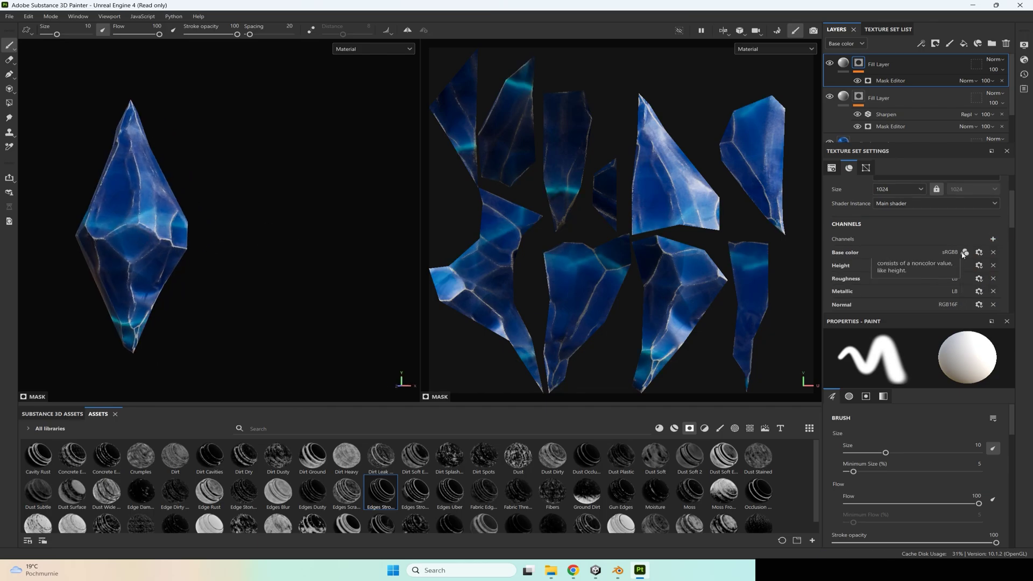
scroll(939, 272, down, 2)
mouse_move(254, 243)
alt+mouse_down()
mouse_move(104, 242)
mouse_move(254, 242)
alt+mouse_up()
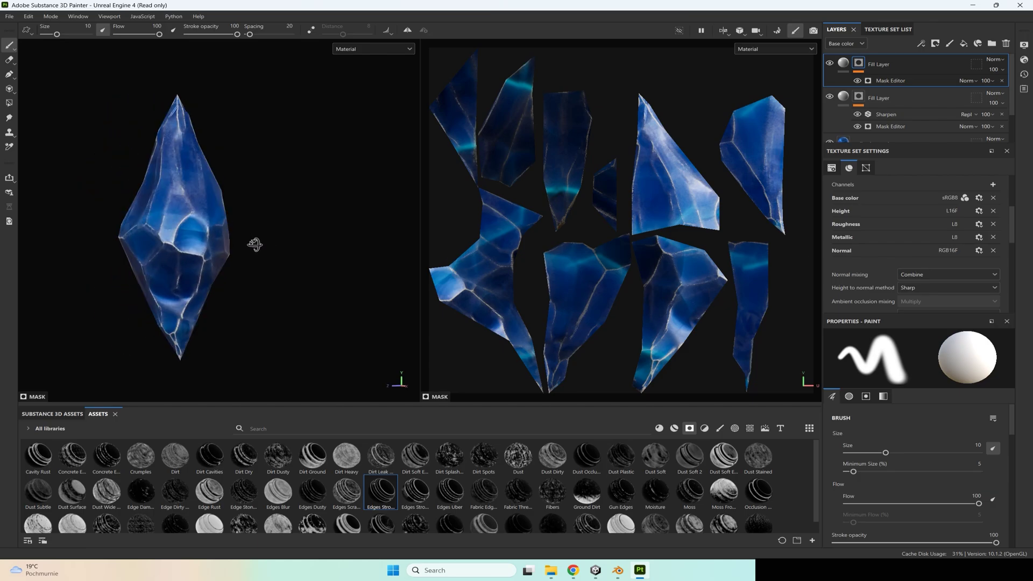
- Export the crystal's textures with the PBR Metallic Roughness output template
click(11, 17)
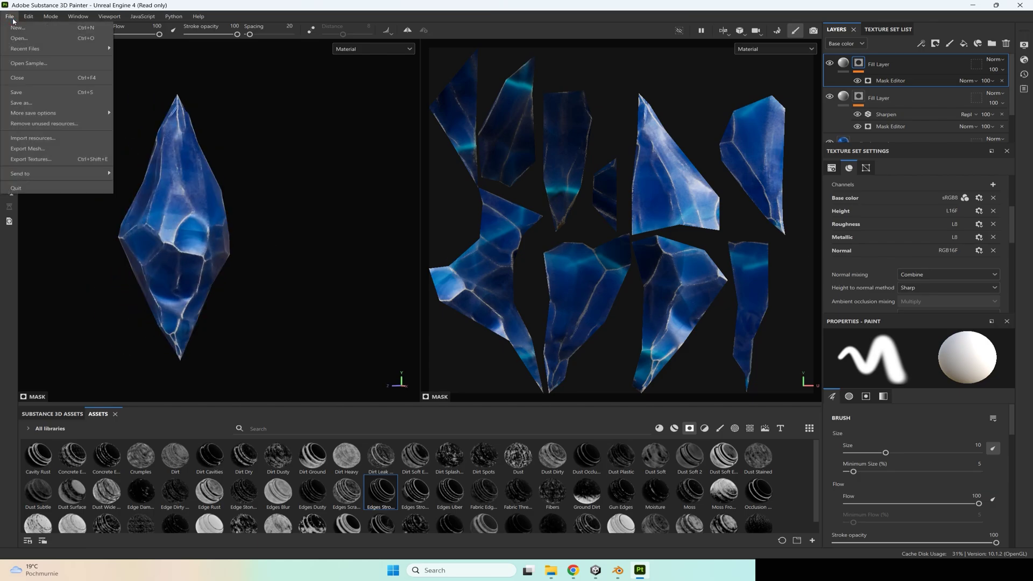
click(42, 161)
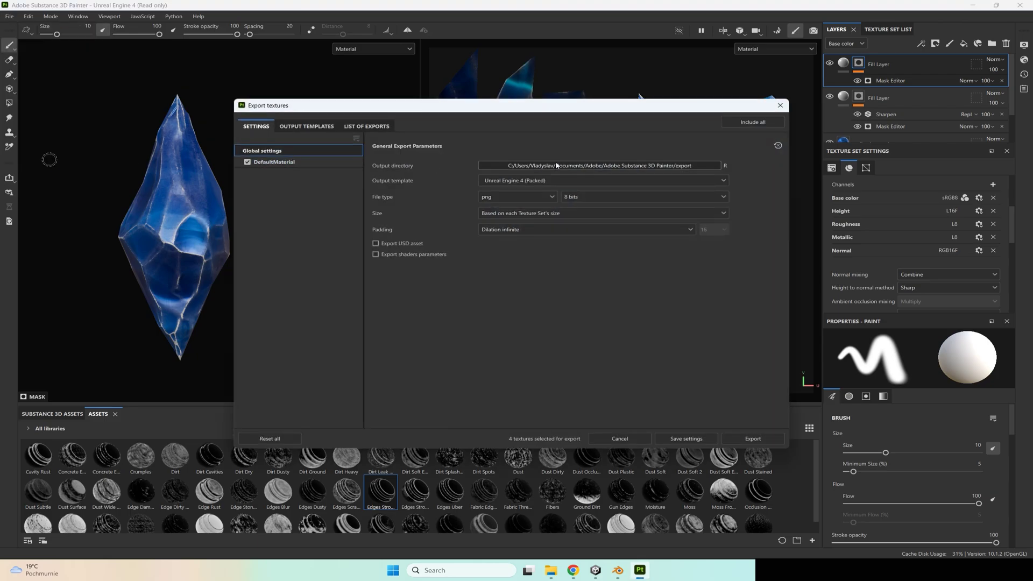
click(555, 180)
scroll(541, 231, up, 5)
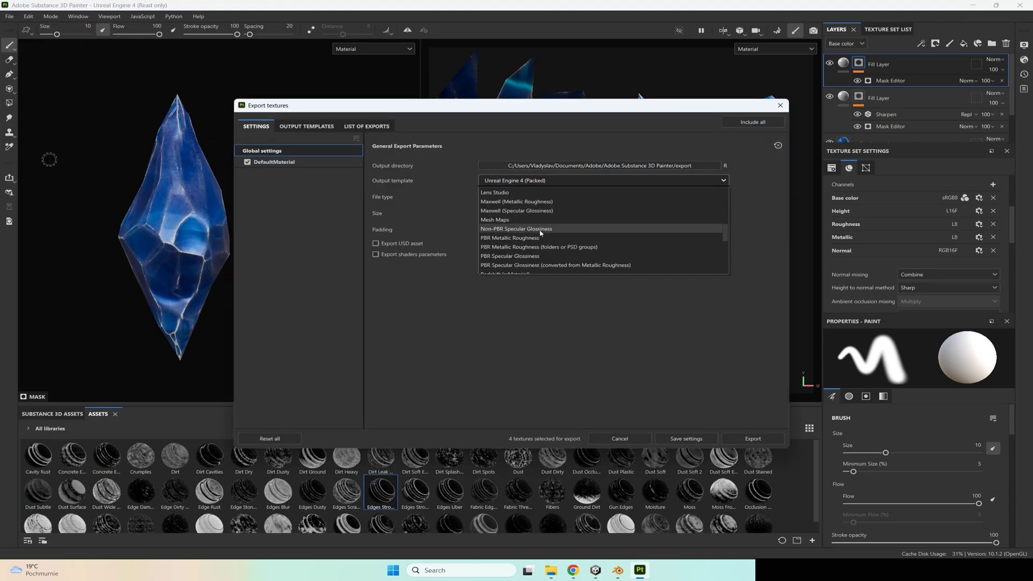
scroll(541, 232, down, 8)
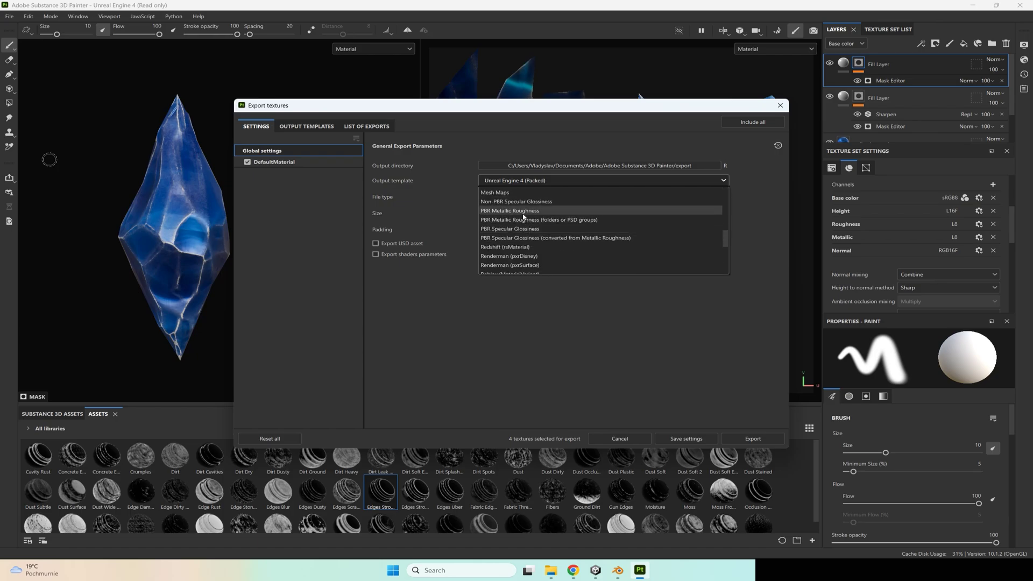
click(521, 211)
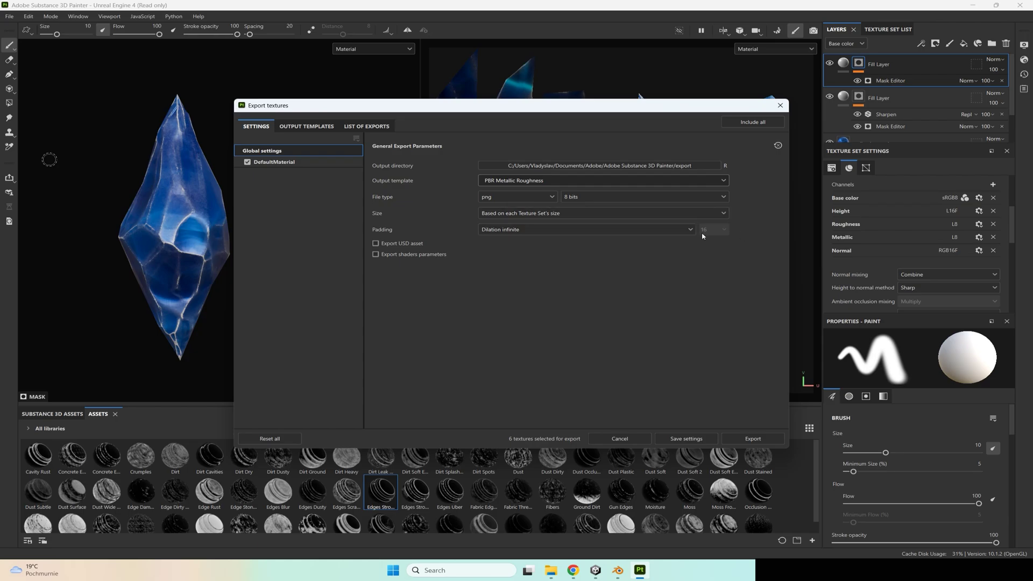
click(729, 440)
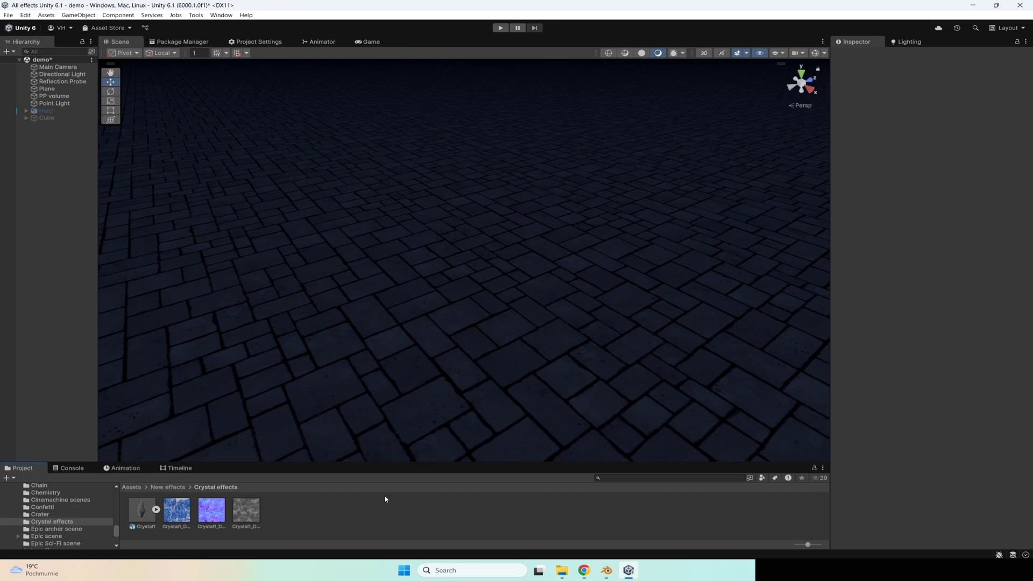
- In Unity, create a Particle System in the demo scene and name it Crystal
right_click(57, 187)
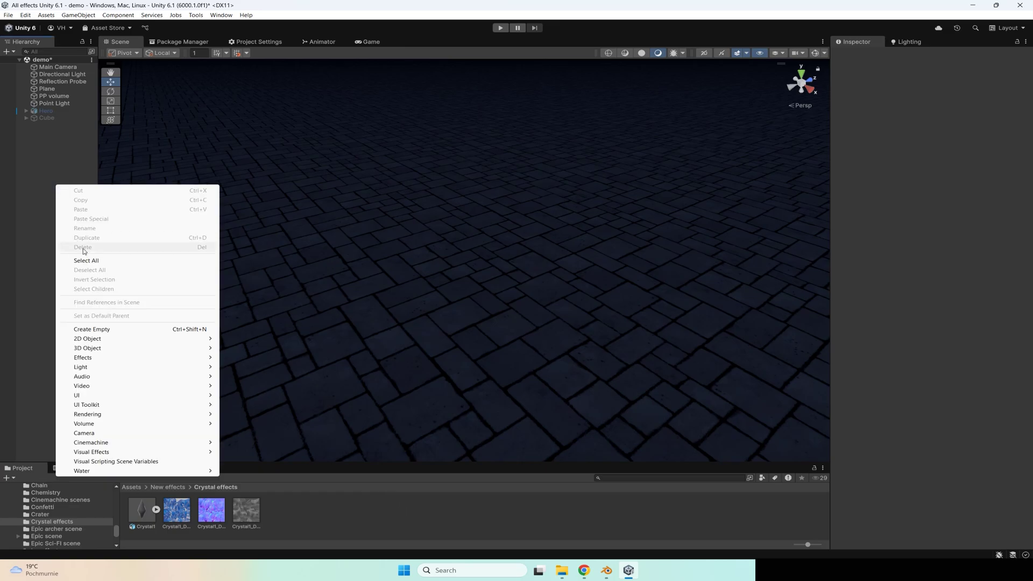
mouse_move(88, 357)
click(243, 360)
text(Crystal)
key(Return)
- Turn off the Crystal particle system's Shape module and place it at position 0, 1, 0 with zero rotation
click(838, 334)
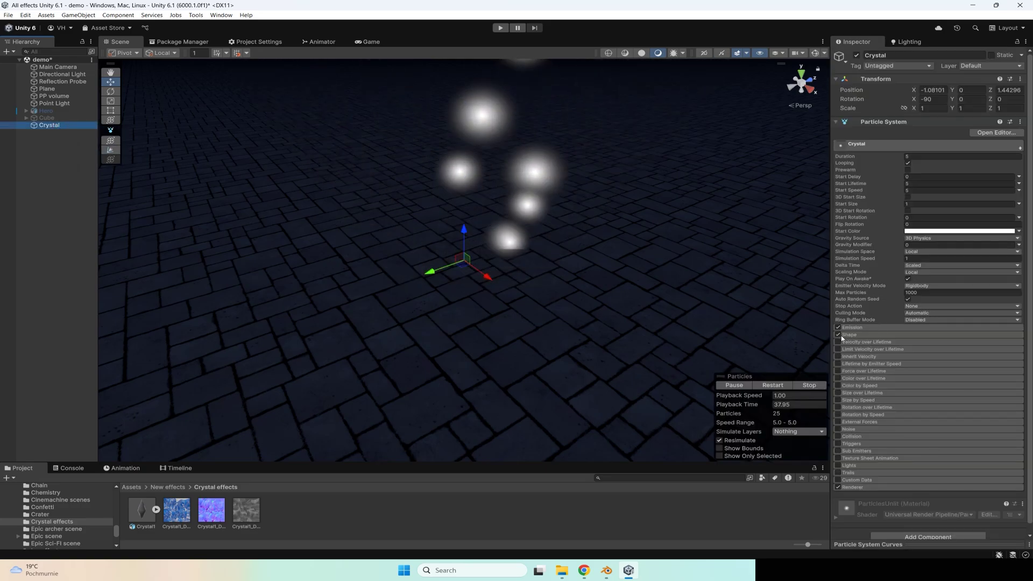
right_click(923, 86)
click(935, 88)
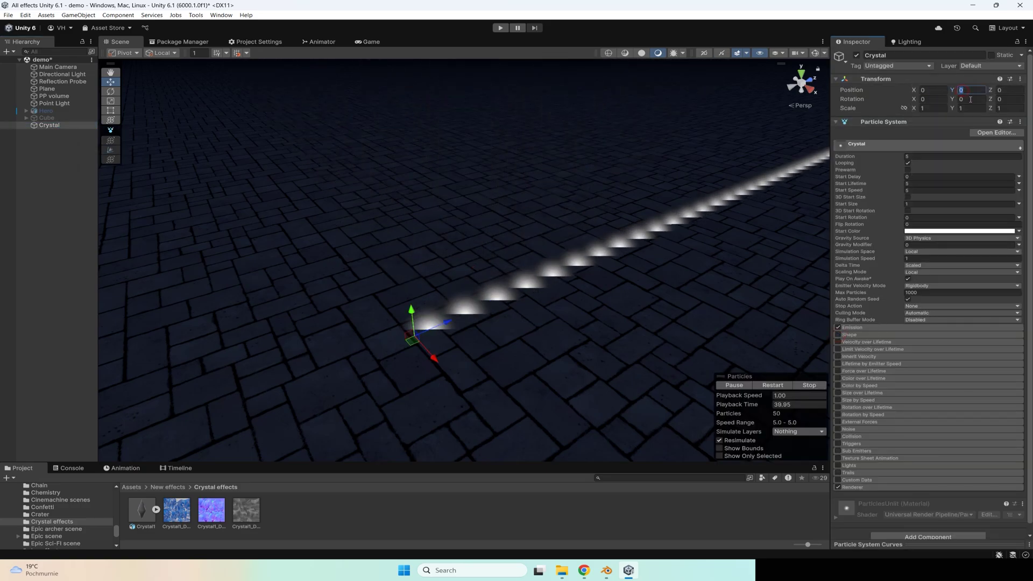
- Make the system emit one stationary particle with Rate over Time 0, a single burst of Count 1 and Start Speed 0
click(915, 328)
click(918, 337)
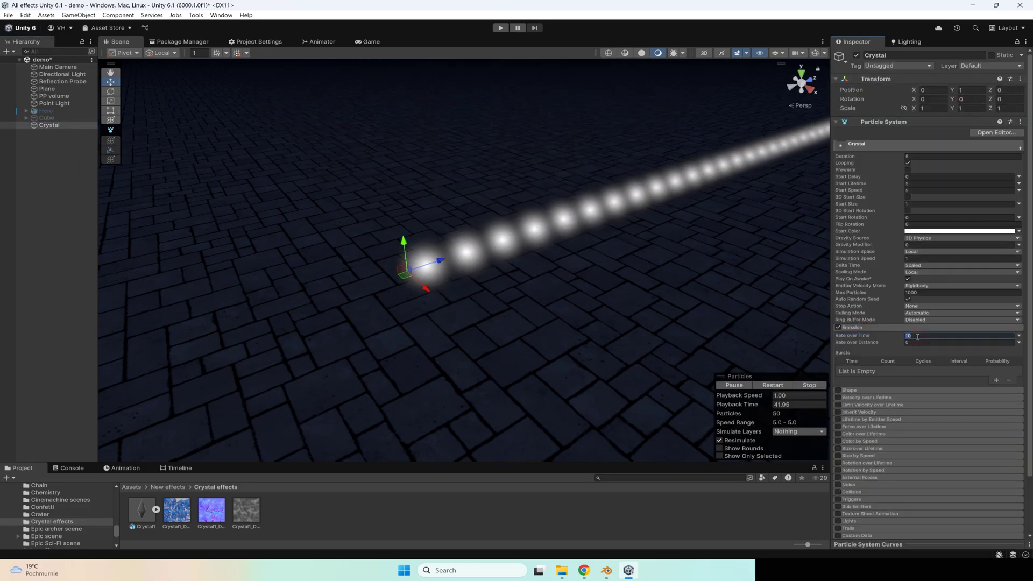
text(0)
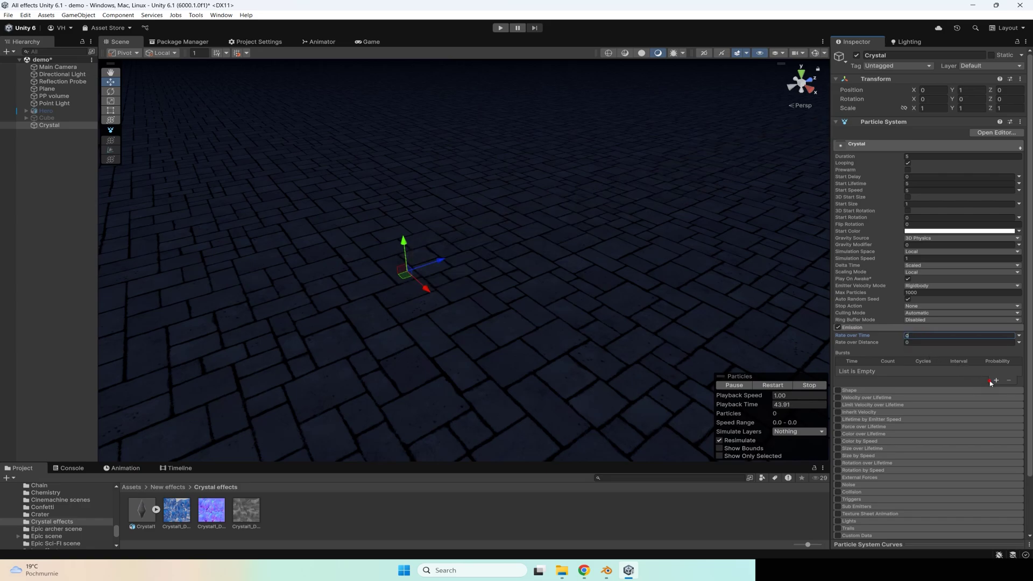
click(996, 381)
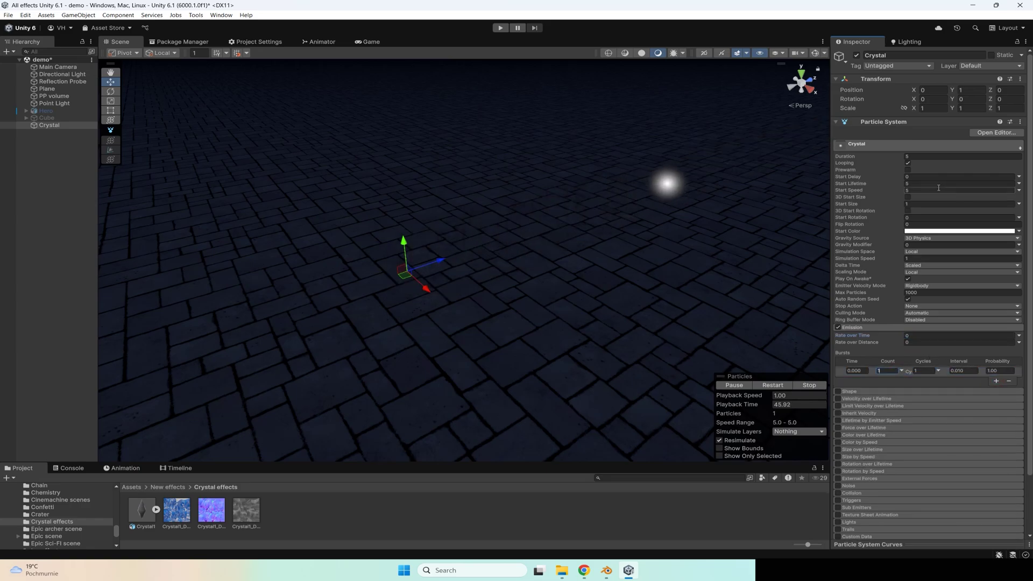
click(920, 191)
text(0)
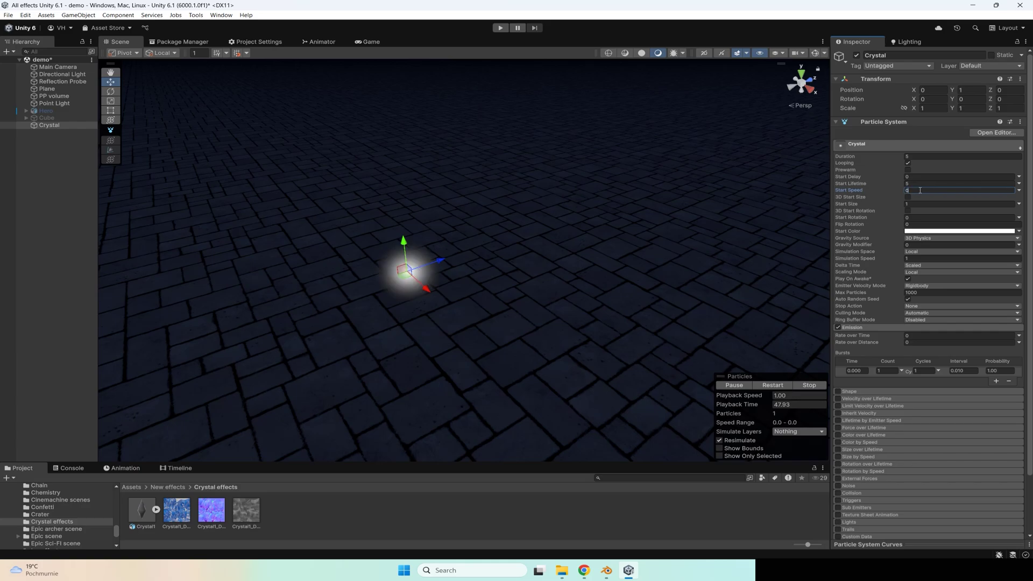
- Set the particle system's Renderer to the Mesh render mode
scroll(919, 401, down, 3)
click(861, 479)
scroll(926, 408, down, 3)
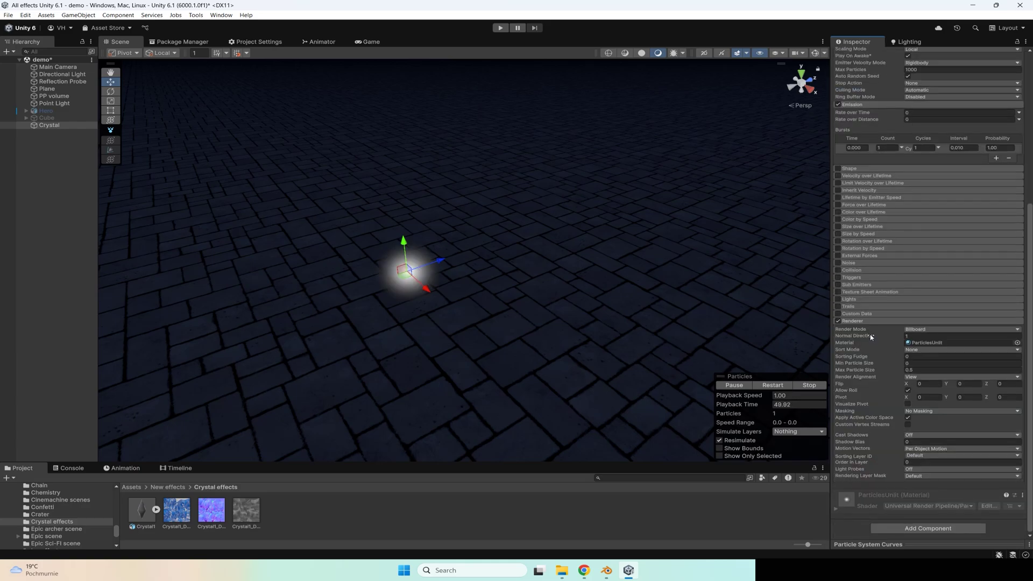
click(904, 332)
click(942, 376)
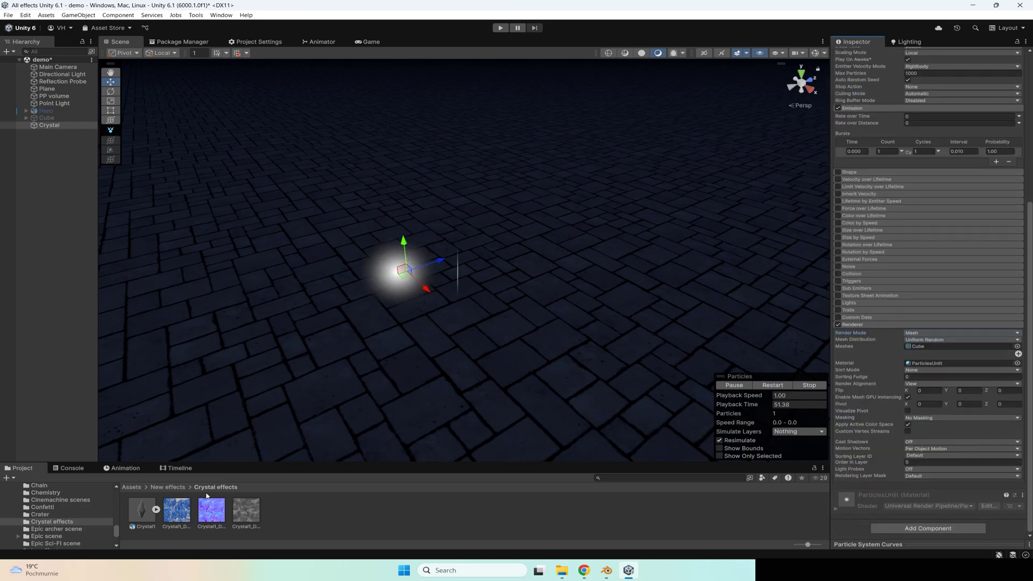
- Assign the Crystal1 mesh to the Crystal particle system's Renderer and set Render Alignment to Local
click(156, 509)
drag(176, 510, 921, 355)
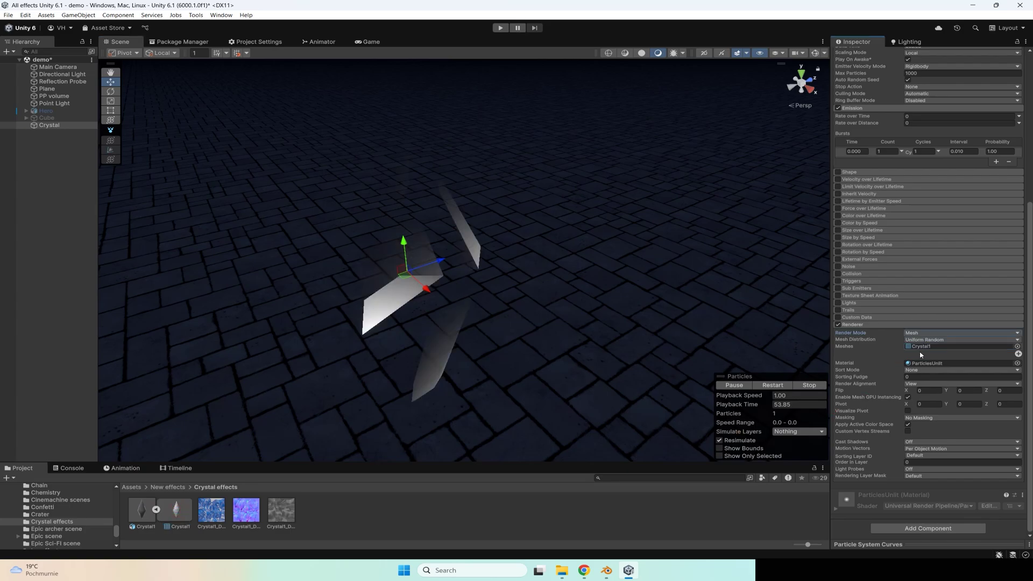
click(927, 387)
click(937, 410)
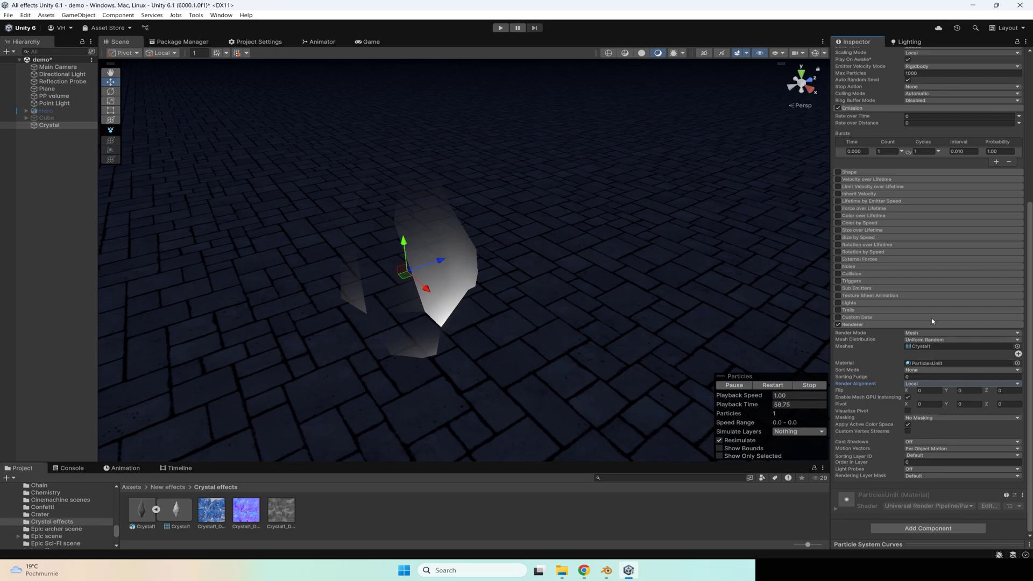
scroll(894, 240, up, 4)
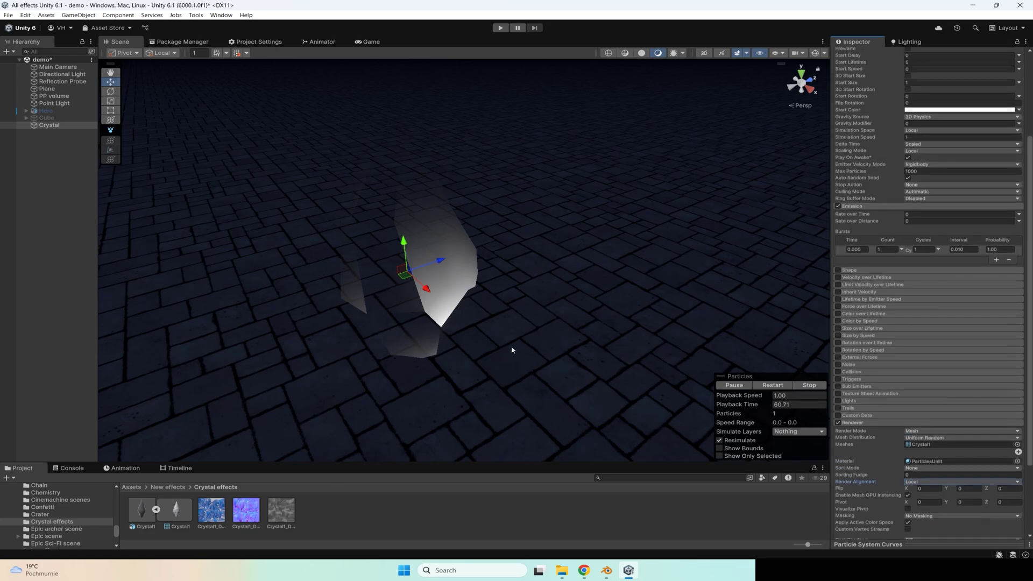
- Create a new material in the Crystal effects folder and give it the Universal Render Pipeline/Particles/Lit shader
right_click(320, 513)
mouse_move(419, 277)
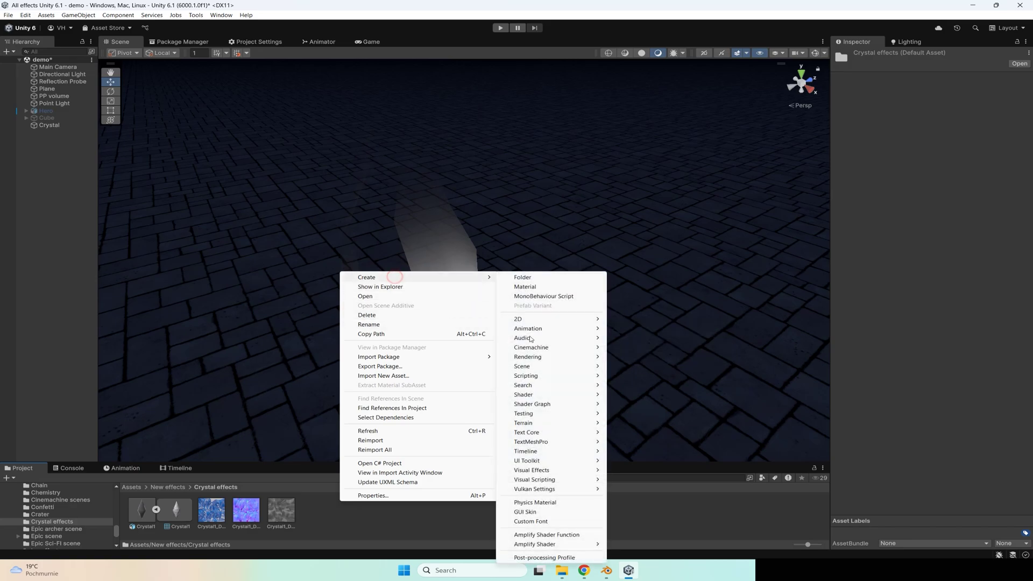
click(538, 287)
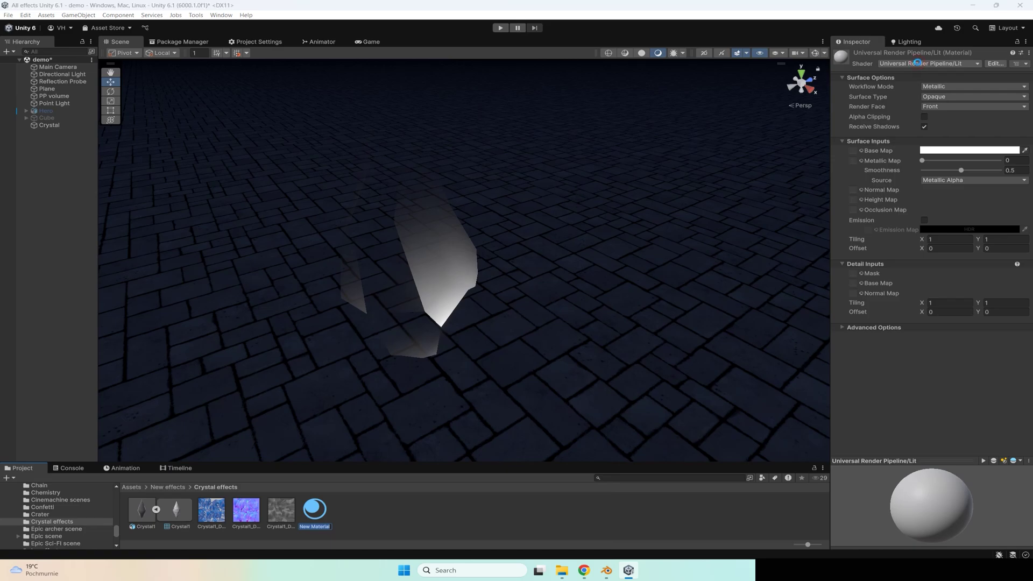
click(917, 63)
click(909, 195)
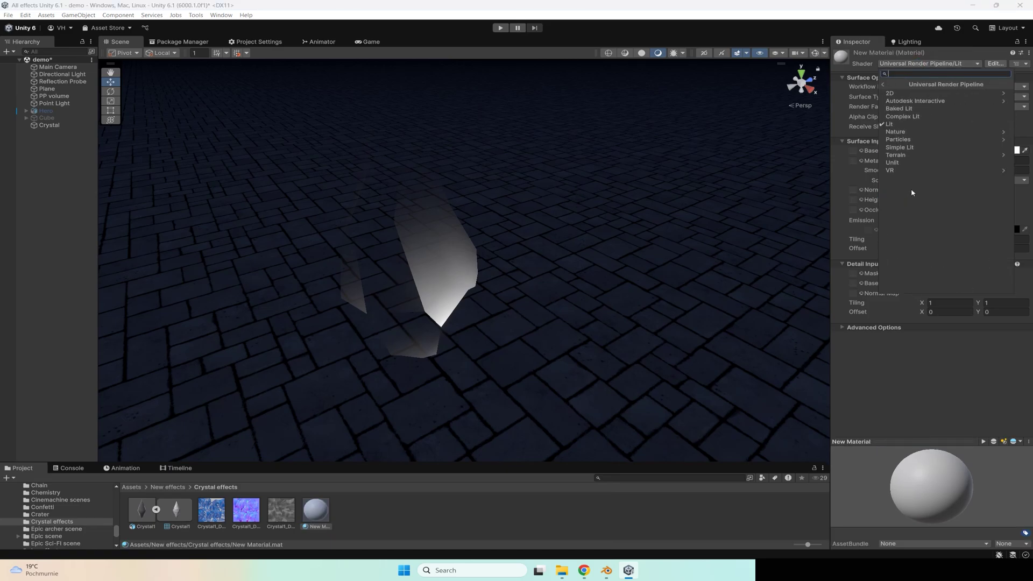
click(909, 140)
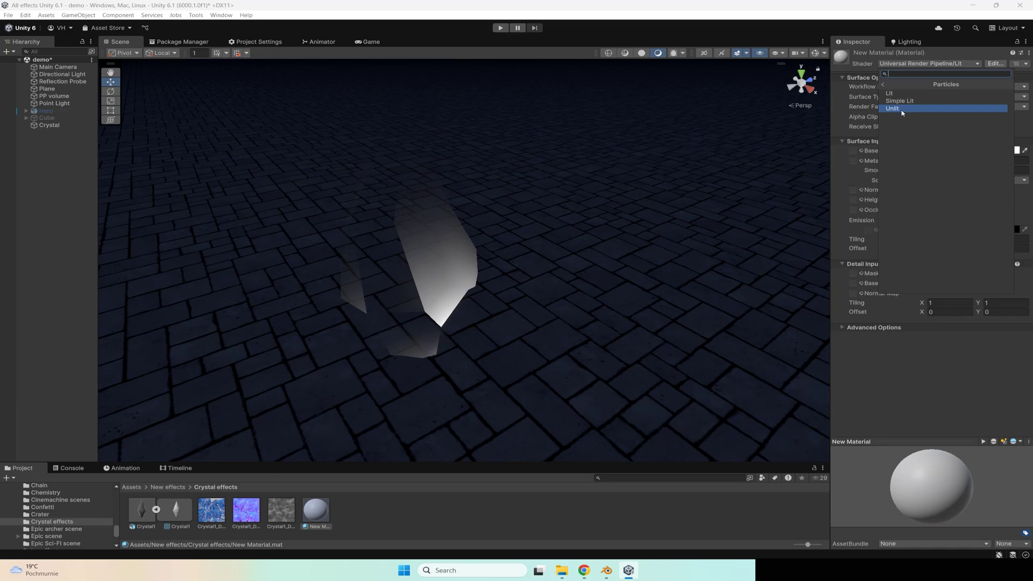
click(903, 109)
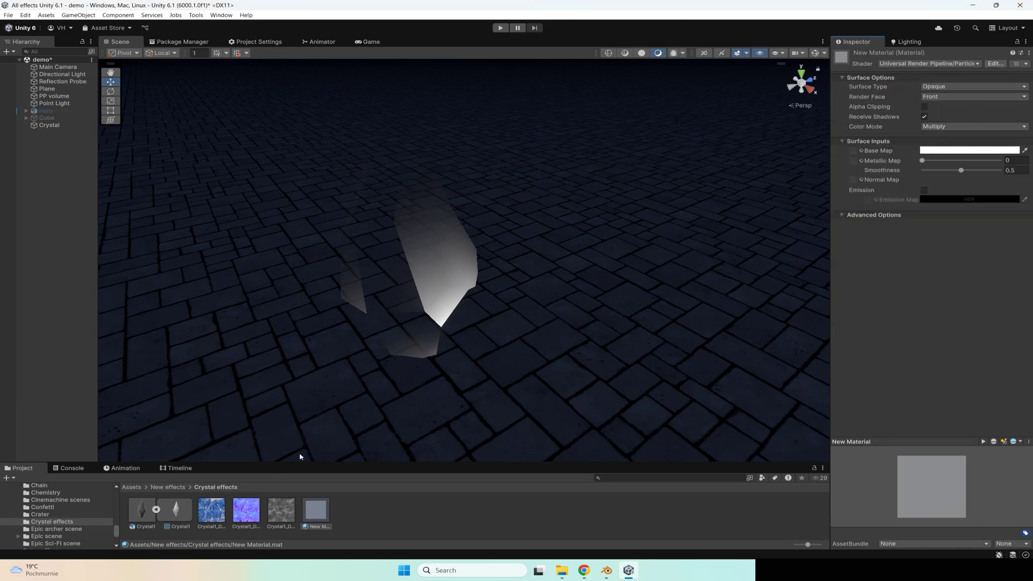
- Assign the crystal's colour, normal and metallic textures to the material's Base, Normal and Metallic maps, marking the normal texture as a normal map
drag(225, 515, 853, 152)
drag(241, 513, 852, 242)
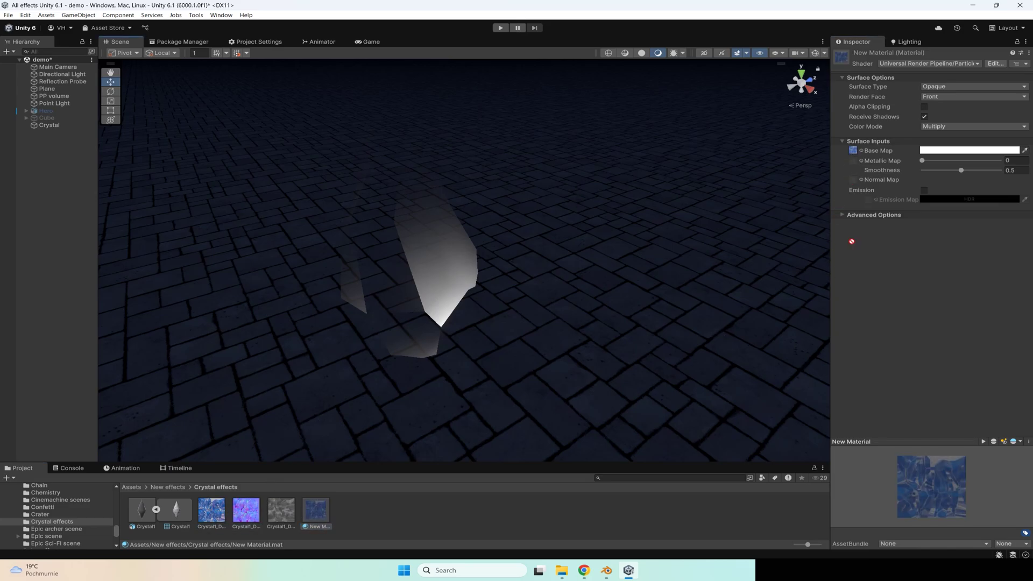
drag(856, 184, 855, 181)
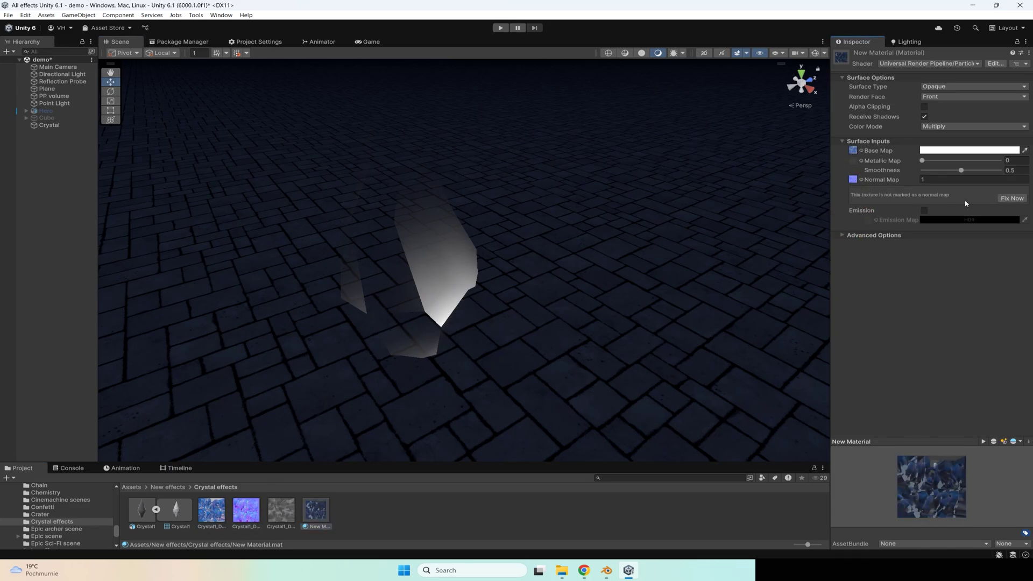
click(1008, 197)
drag(282, 515, 830, 199)
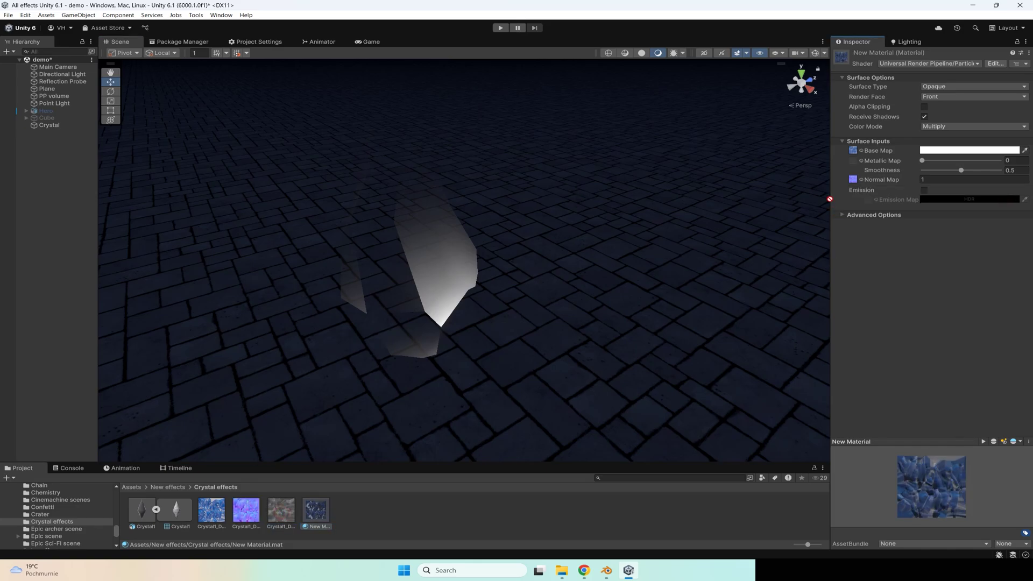
drag(855, 164, 855, 165)
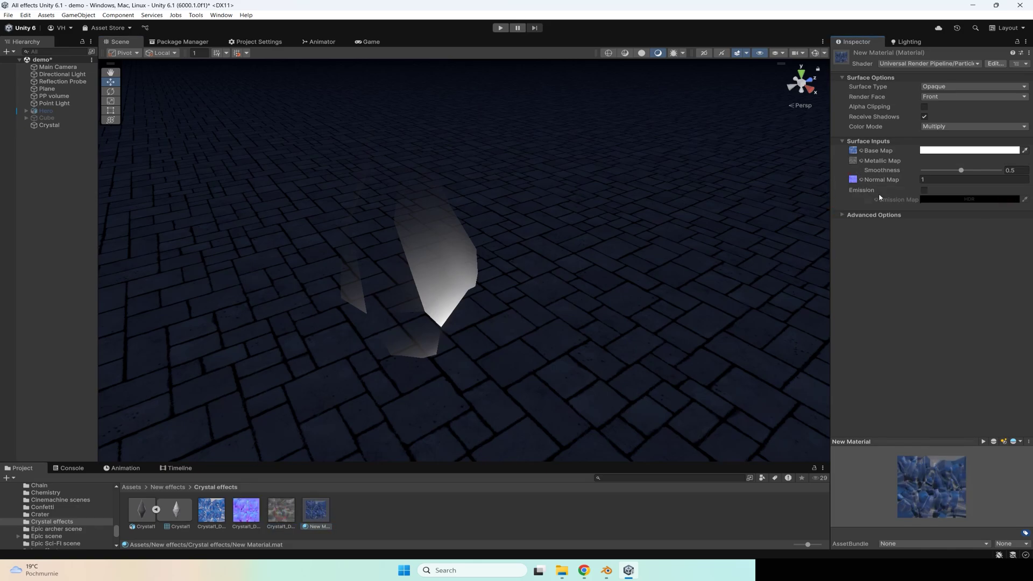
- Enable Emission on the new material, using the crystal colour texture as Emission Map with a white emission colour
click(924, 191)
drag(214, 512, 856, 207)
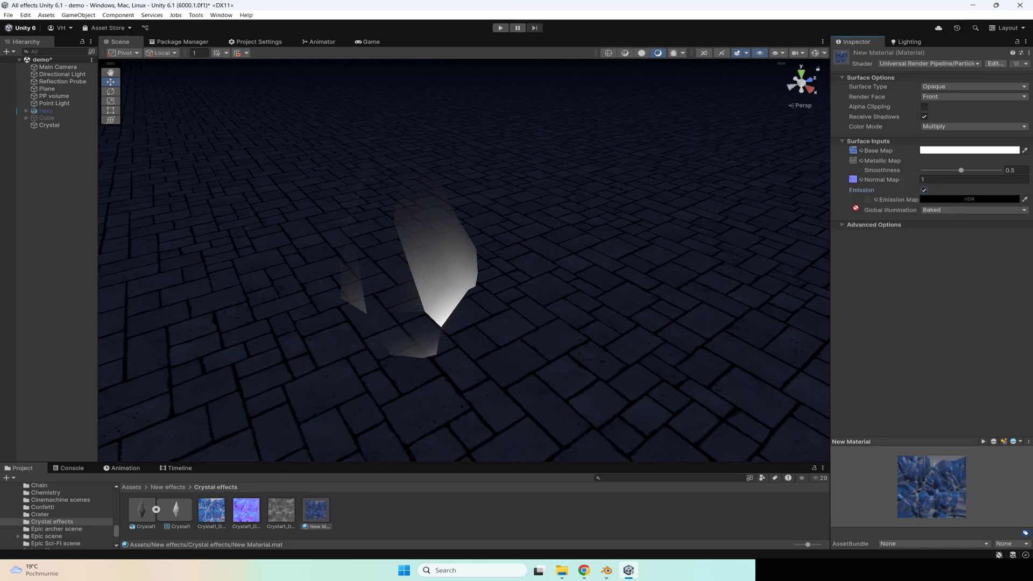
click(969, 199)
- Assign New Material to the Renderer of the Crystal particle system
click(68, 127)
scroll(857, 341, down, 6)
drag(317, 511, 946, 387)
- Set the Crystal particle system's Start Size to 0.4 and check the crystal's size in the scene
right_drag(499, 259, 469, 199)
key(s)
scroll(962, 226, up, 4)
click(918, 157)
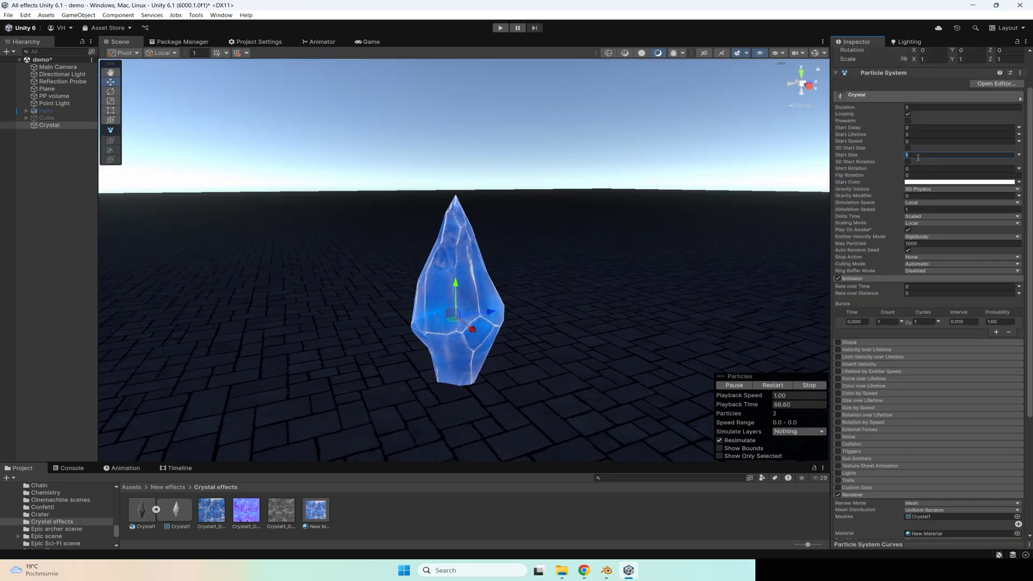
text(0.4)
mouse_move(479, 301)
right_down()
mouse_move(477, 346)
mouse_move(470, 303)
right_up()
key(w)
key(s)
- Reduce the Crystal particle system's Start Size to 0.3
click(915, 155)
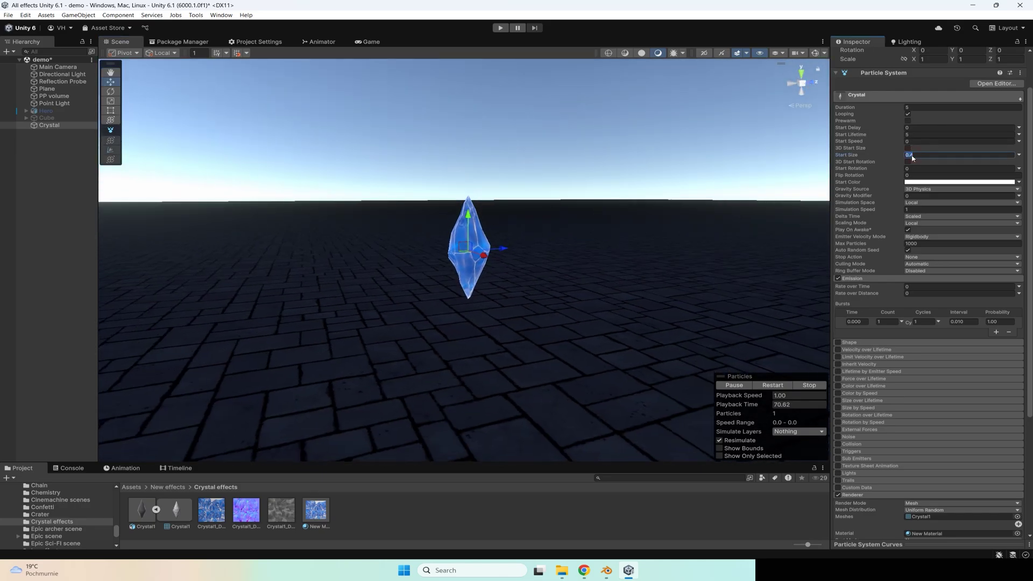
text(3)
right_drag(528, 283, 524, 307)
key(w)
- Raise the intensity of the crystal material's HDR emission colour by one stop (+1)
scroll(525, 307, down, 3)
scroll(924, 376, down, 10)
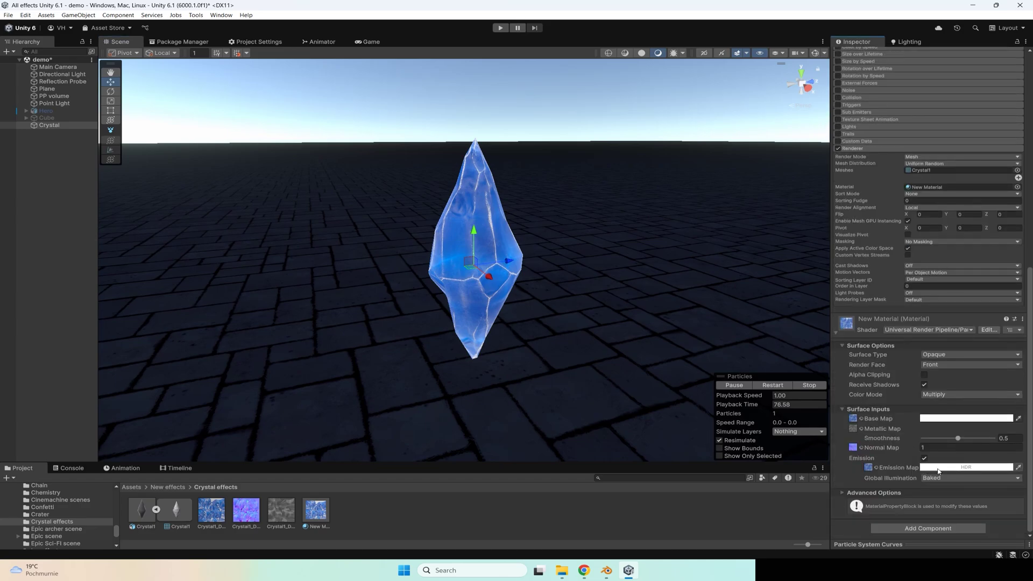
click(939, 471)
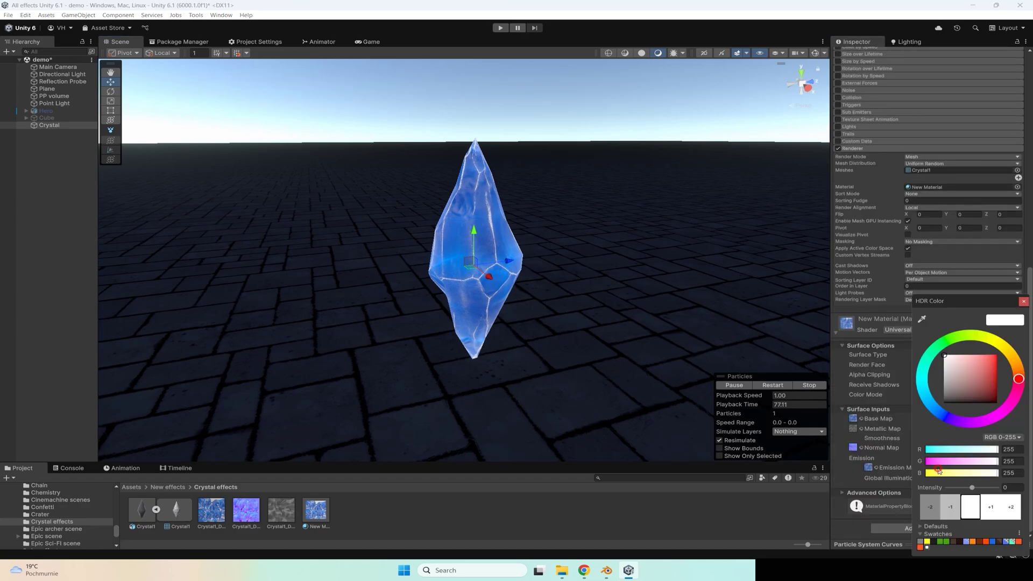
click(990, 507)
right_drag(414, 254, 431, 274)
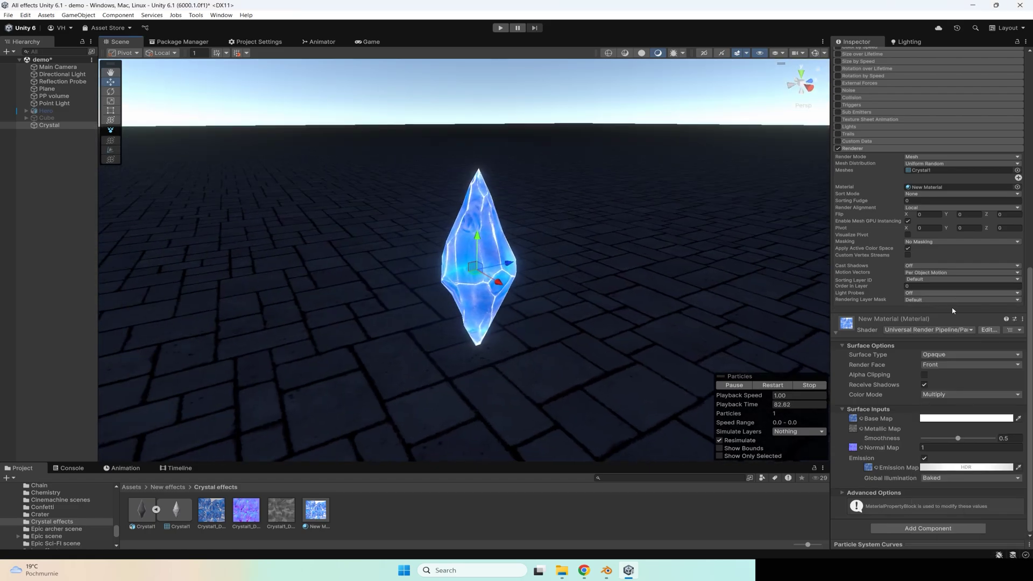
- Set the crystal material's Surface Type to Transparent and turn off Preserve Specular Lighting
click(937, 358)
click(952, 365)
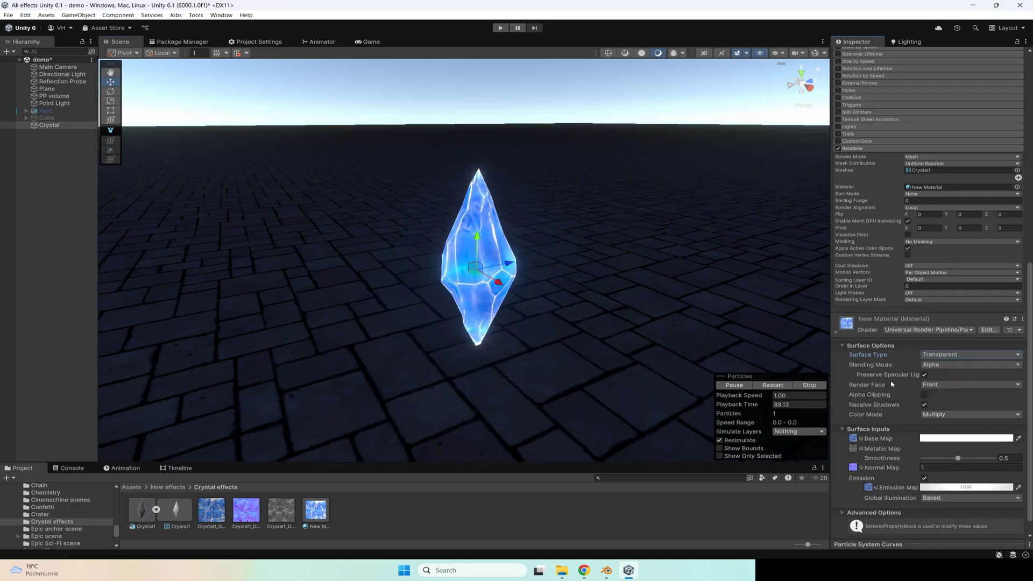
click(924, 375)
- Test the crystal's transparency by varying the Start Color alpha, leaving it at 100
scroll(940, 227, up, 10)
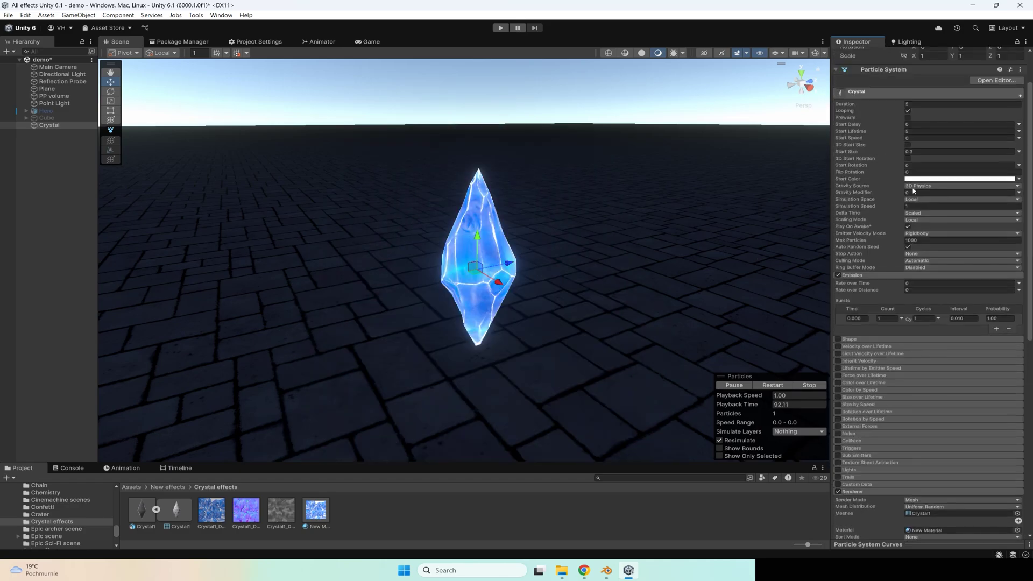
click(908, 179)
drag(956, 356, 1031, 346)
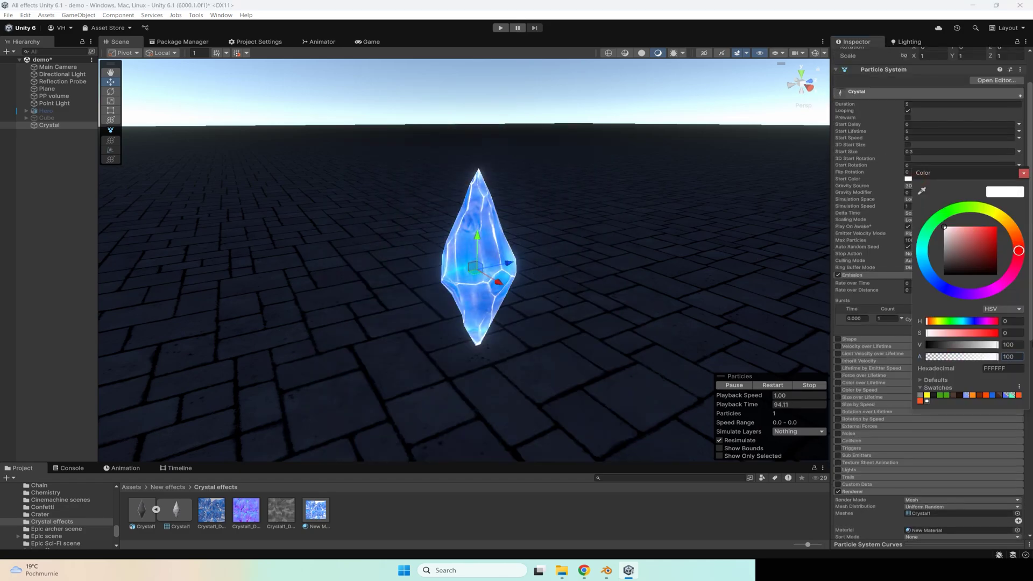
click(1024, 174)
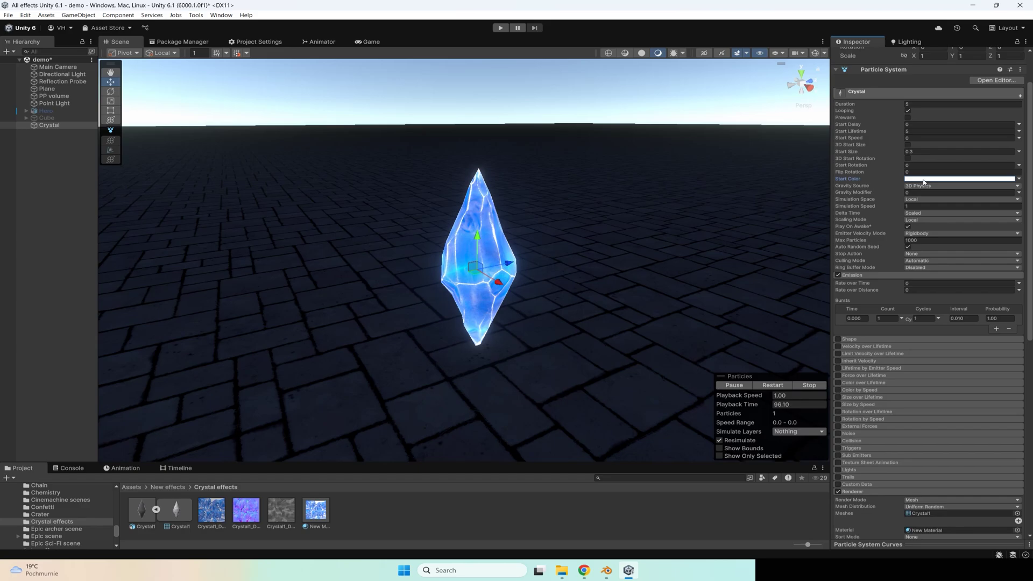
- Enable Color over Lifetime and apply the white gradient preset whose alpha fades in at the start and out at the end
click(838, 383)
click(931, 391)
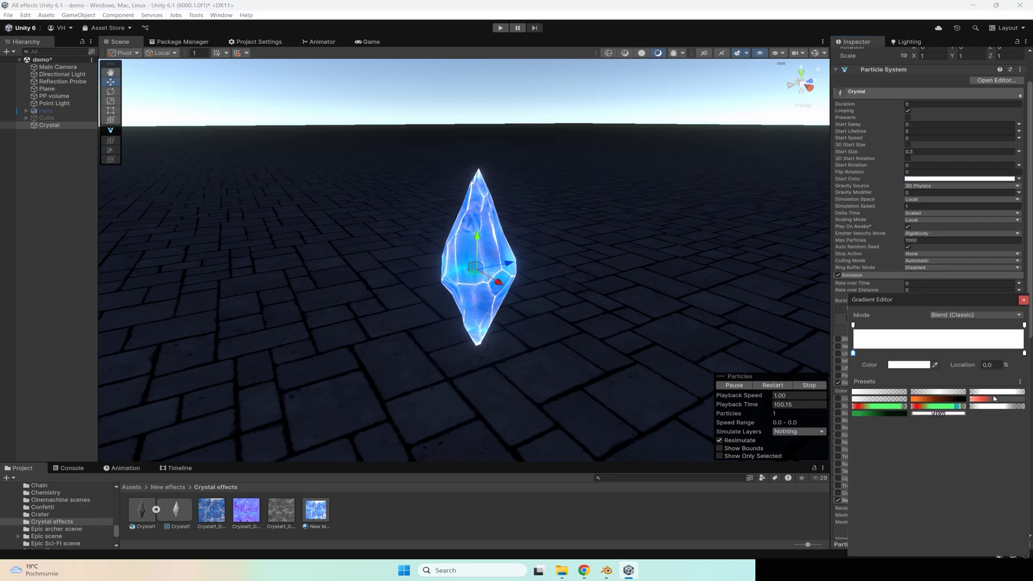
click(994, 393)
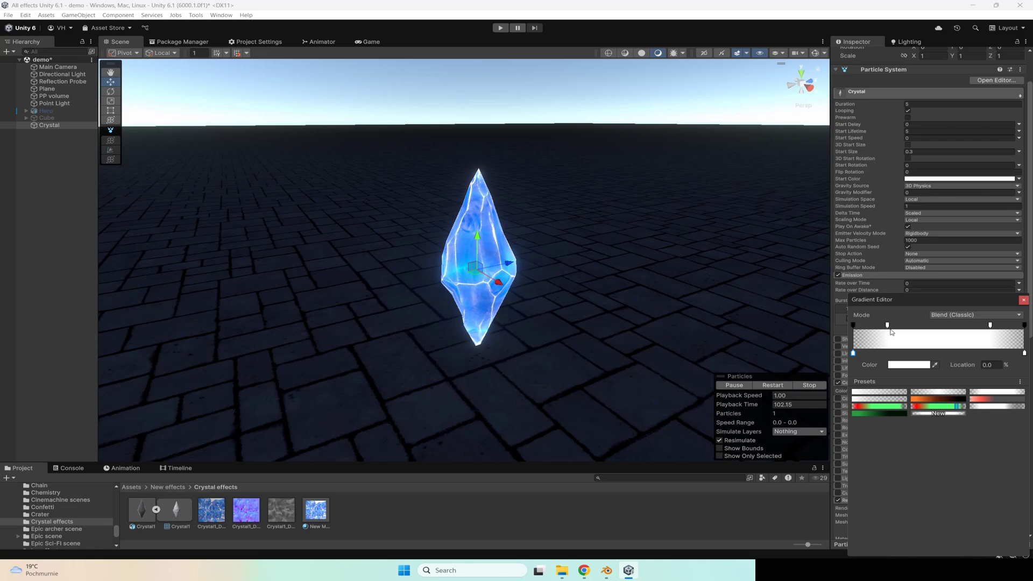
click(888, 325)
click(990, 326)
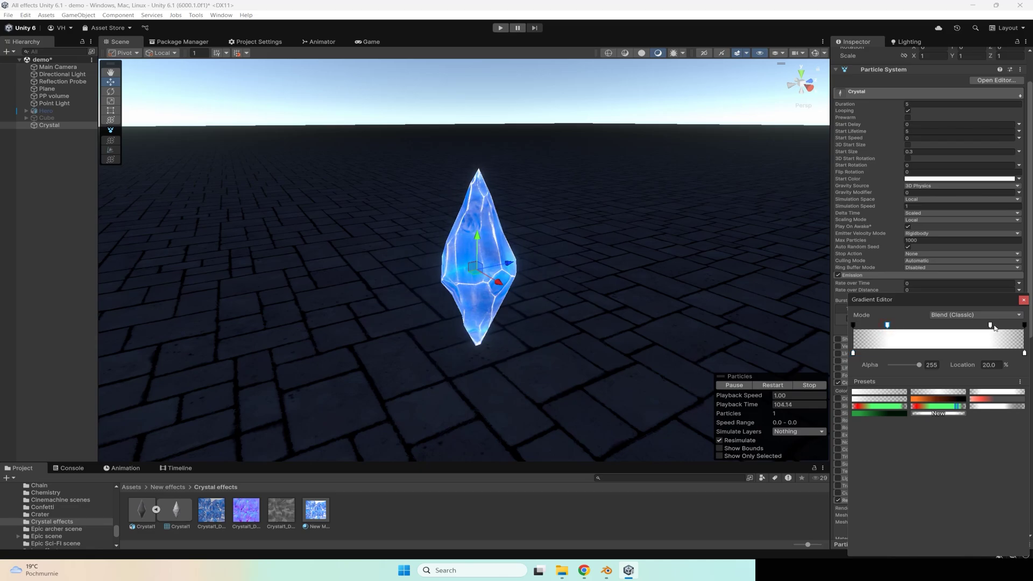
click(1023, 300)
- Set the Crystal particle system's Duration to 4 and check the looping crystal in the scene
scroll(947, 288, up, 2)
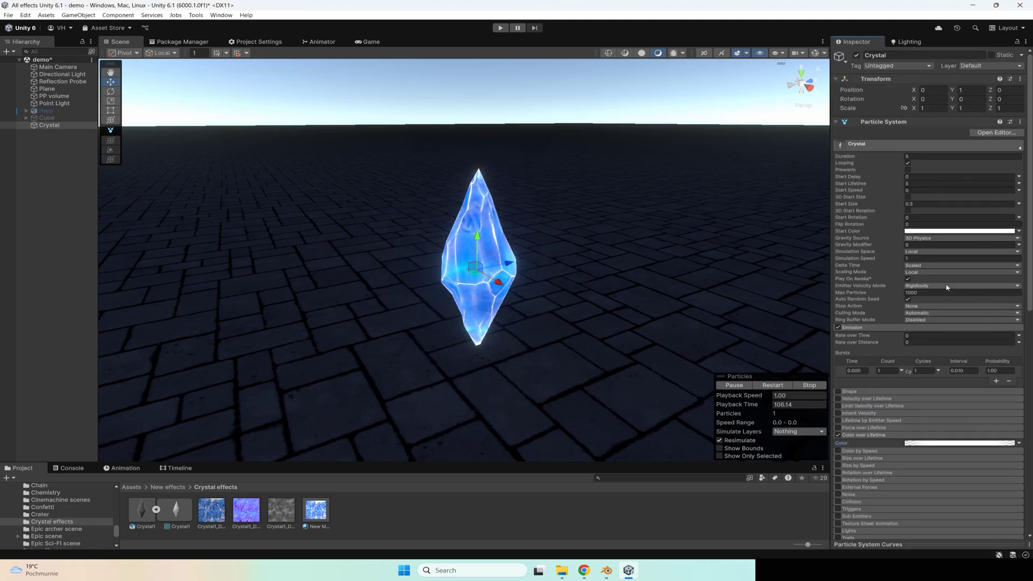
click(915, 157)
text(4)
scroll(1007, 340, down, 10)
key(q)
scroll(529, 280, down, 2)
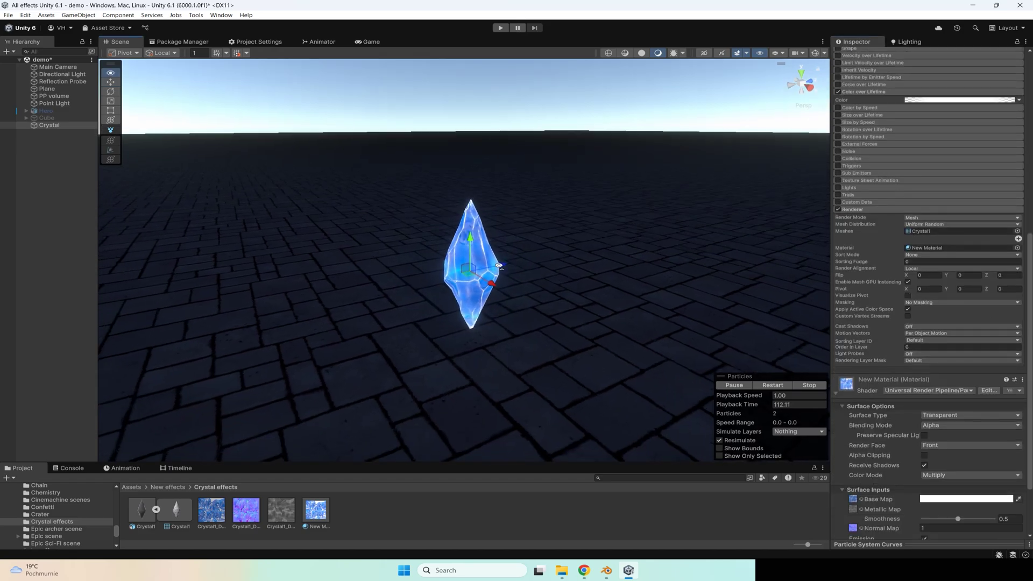
scroll(529, 280, up, 3)
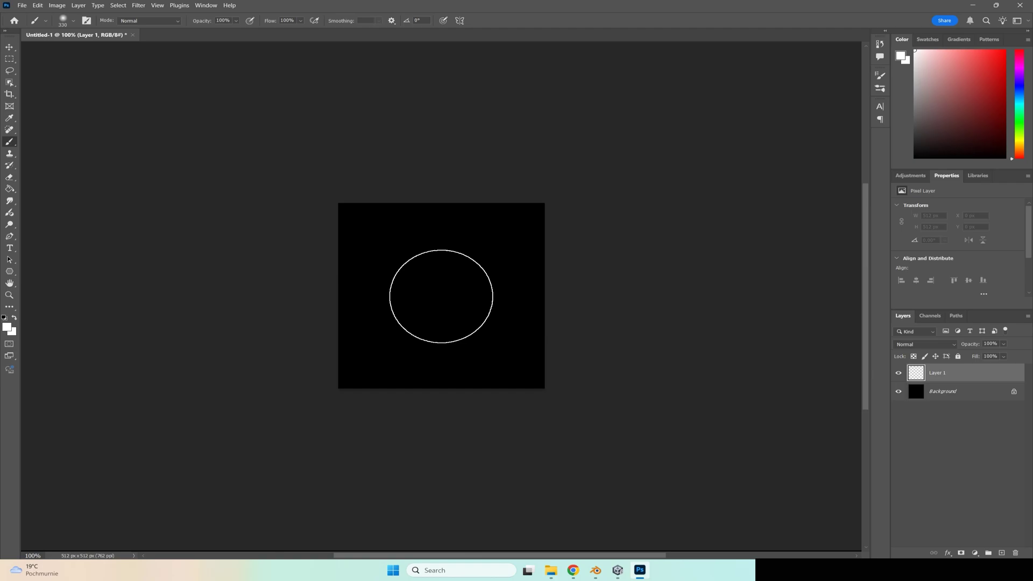
- In Photoshop, paint a soft white glow at the centre of Layer 1 and hide the black Background layer
click(441, 297)
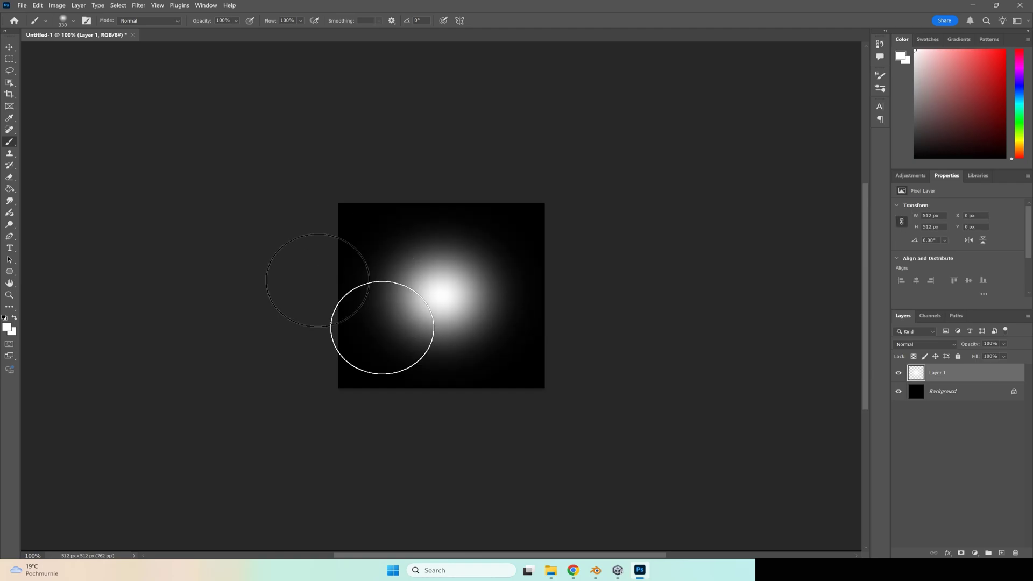
click(898, 395)
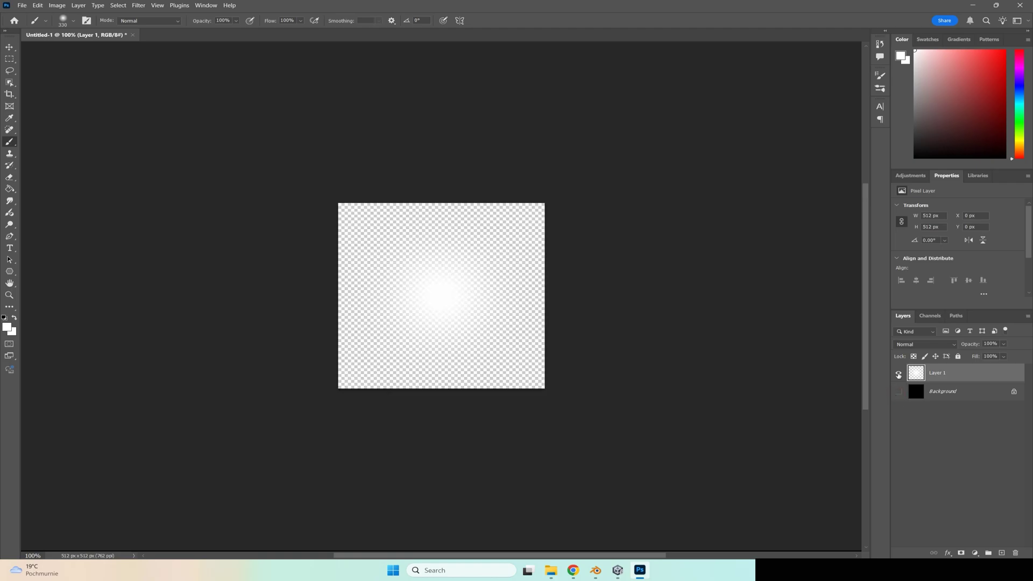
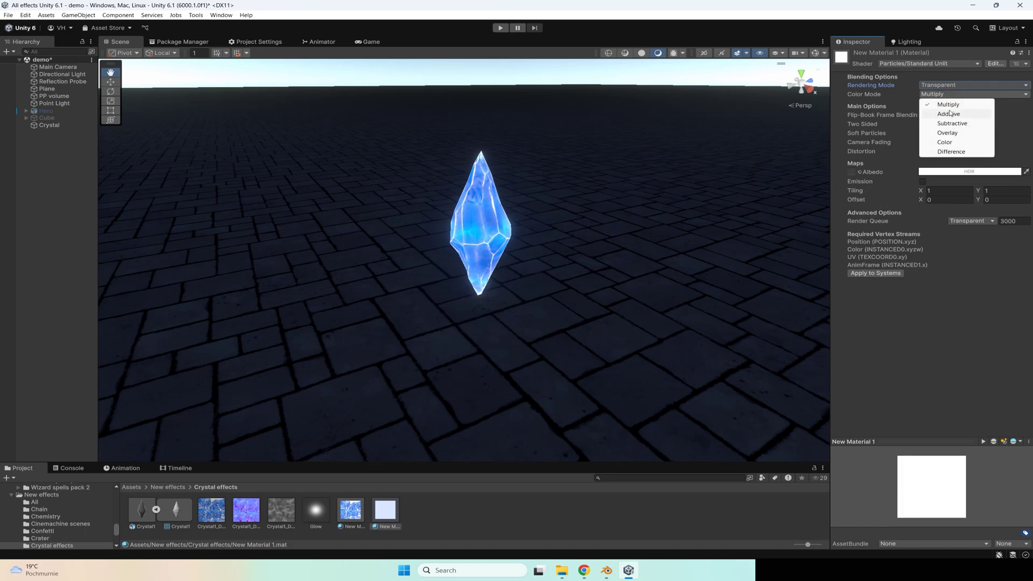
- In Unity, set New Material 1's Rendering Mode to Fade, keeping the Multiply Color Mode
click(922, 342)
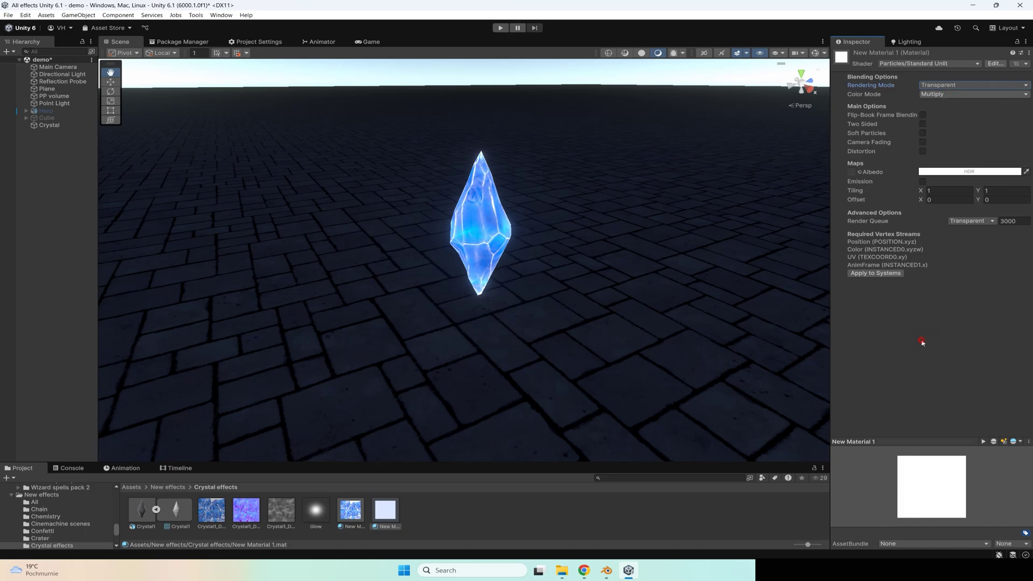
click(942, 86)
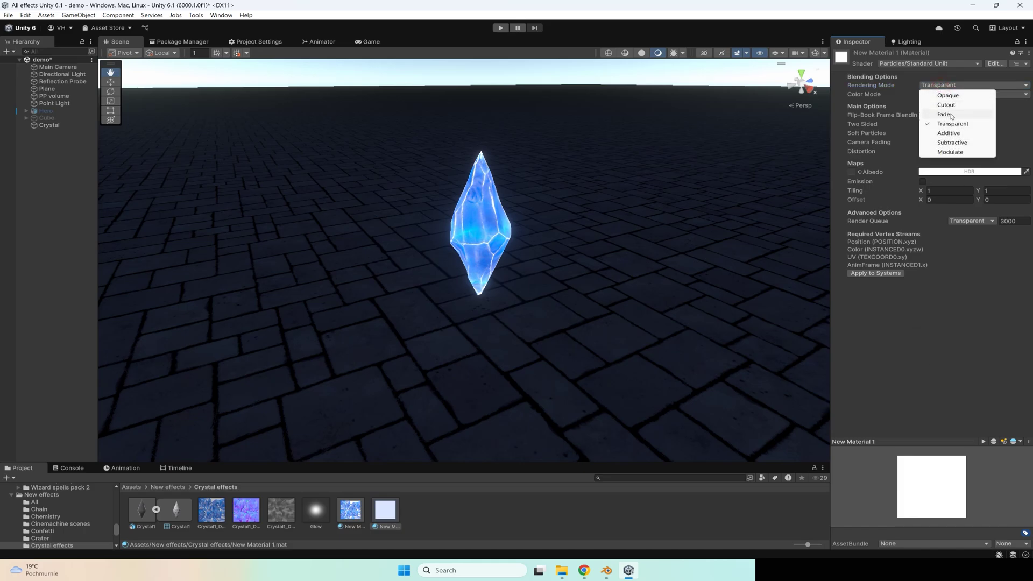
click(950, 114)
click(942, 94)
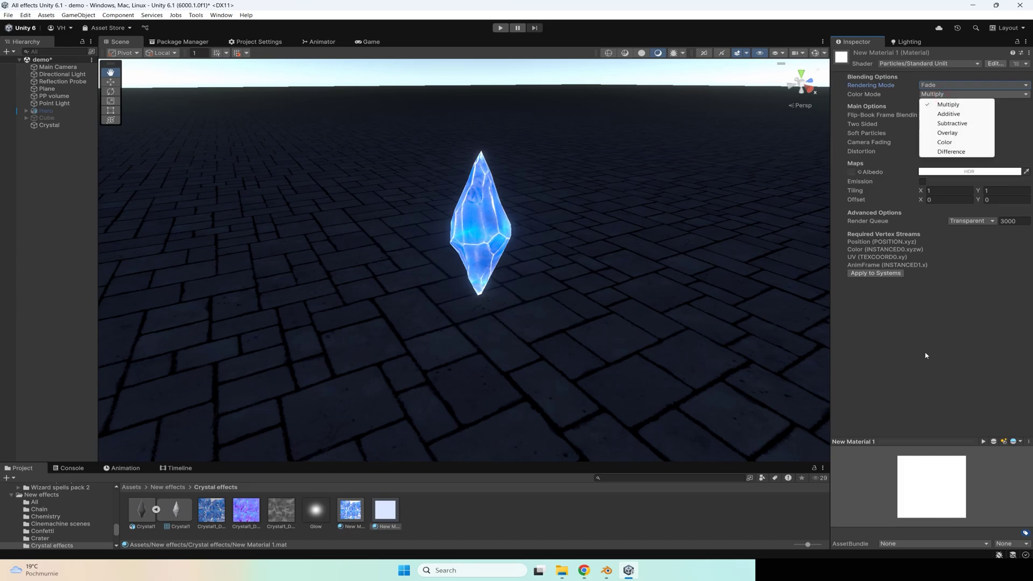
click(923, 158)
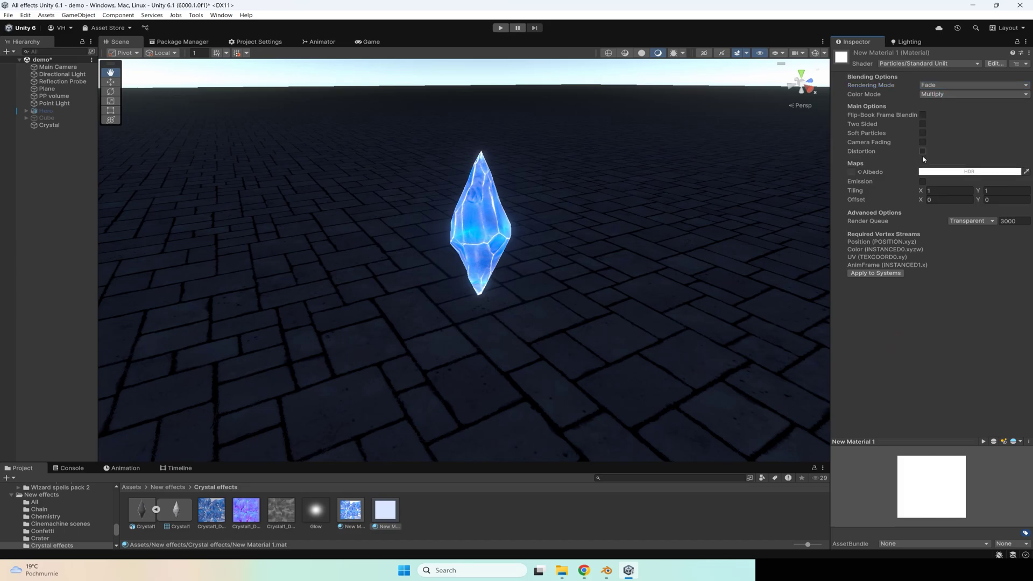
- Enable Soft Particles and Two Sided on New Material 1 and assign the Glow texture as its Albedo map
click(923, 133)
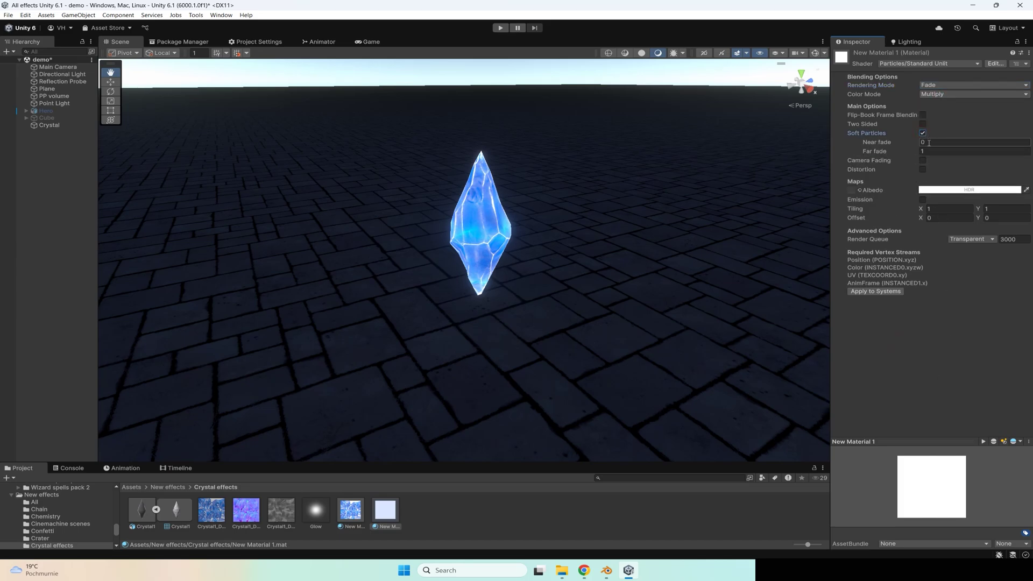
click(922, 125)
drag(399, 507, 840, 192)
- Raise the HDR intensity of New Material 1's Albedo colour to 3 and collapse the material preview
click(937, 191)
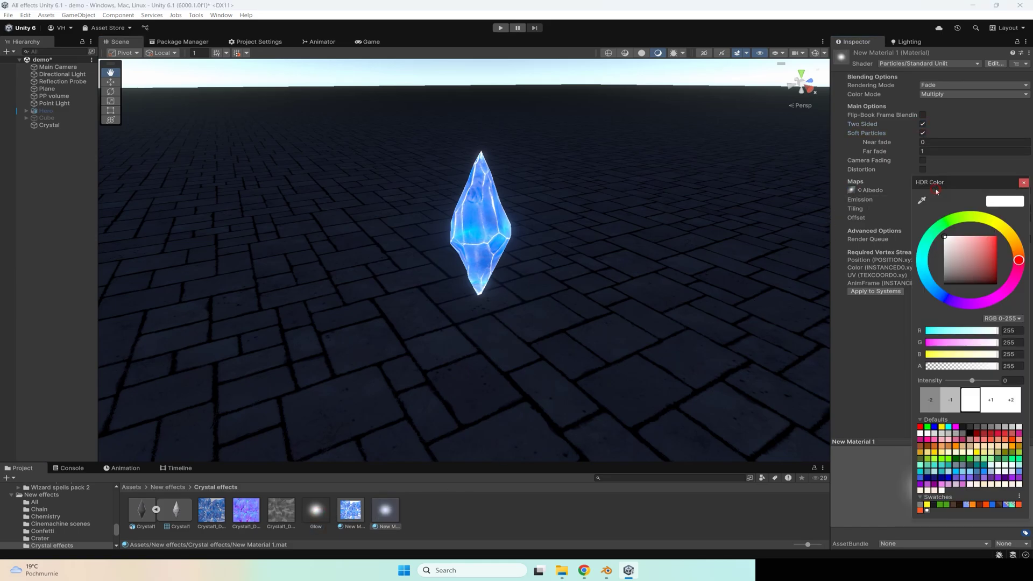
click(993, 400)
click(993, 401)
click(993, 400)
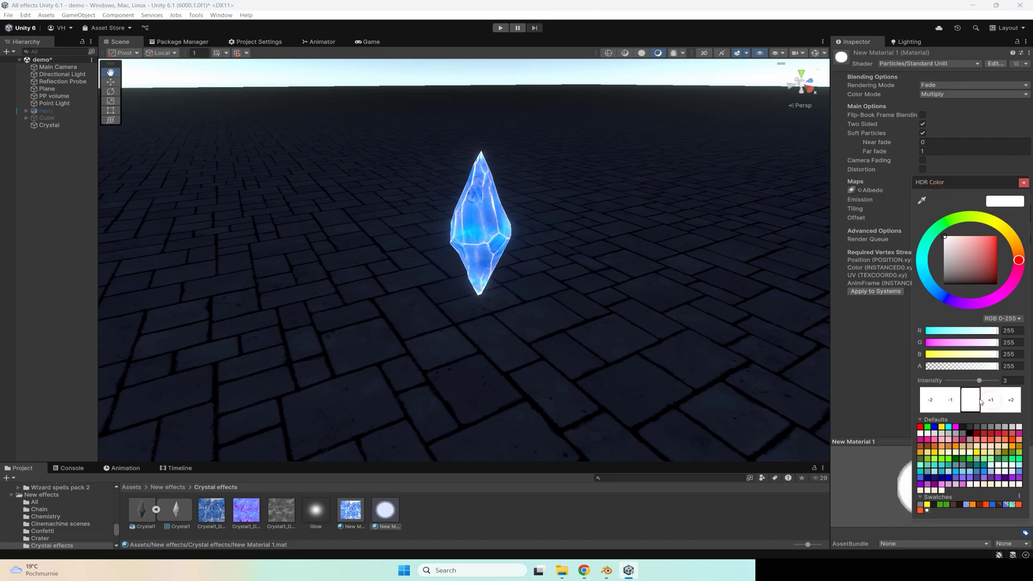
click(1025, 183)
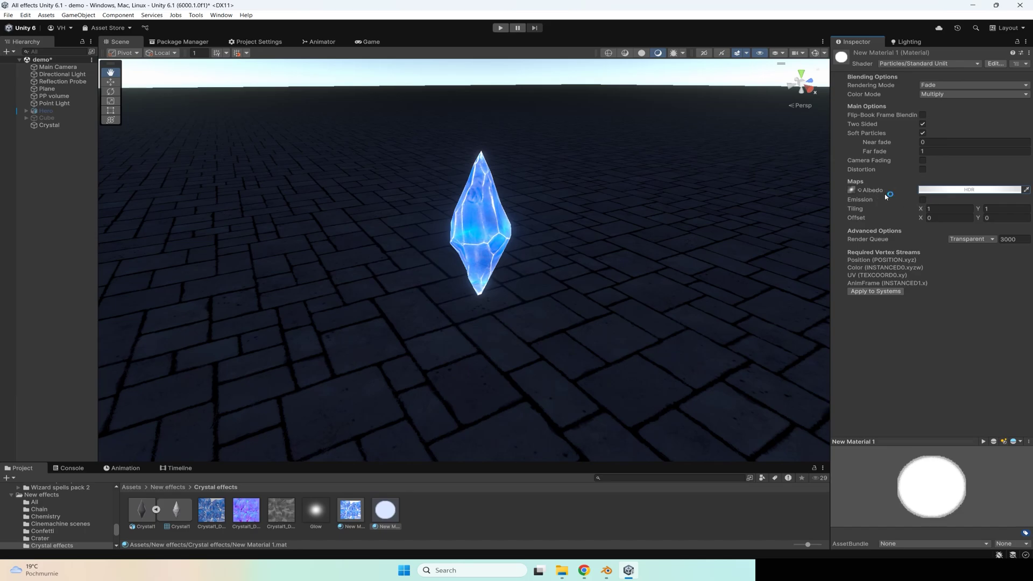
click(916, 442)
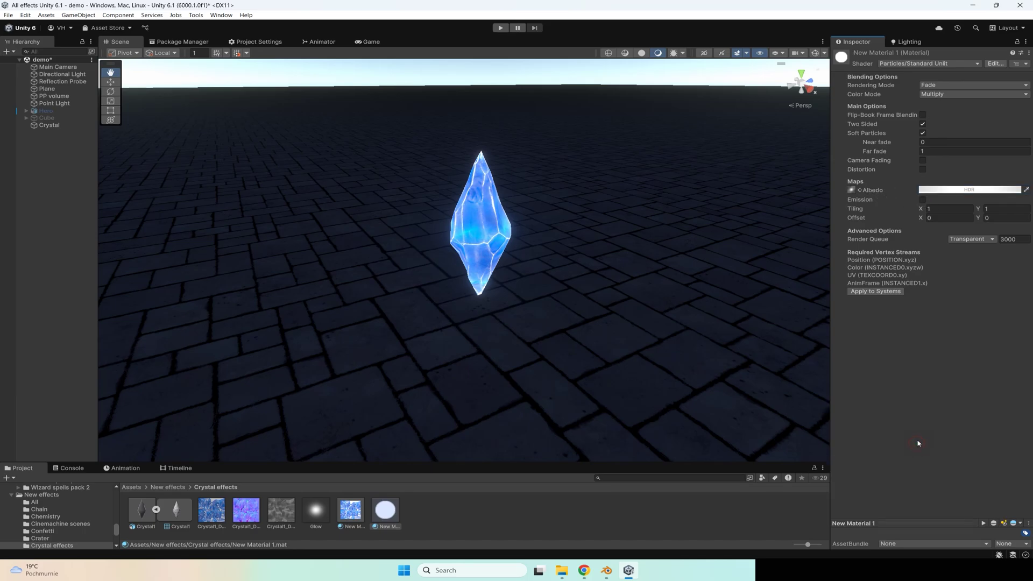
- Duplicate the Crystal particle system and make the copy a child of Crystal
click(53, 127)
key(ctrl+d)
drag(48, 134, 51, 126)
- Set the Renderer's Render Mode of Crystal (1) to Stretched Billboard
scroll(962, 399, down, 5)
click(848, 365)
scroll(909, 355, down, 3)
click(916, 300)
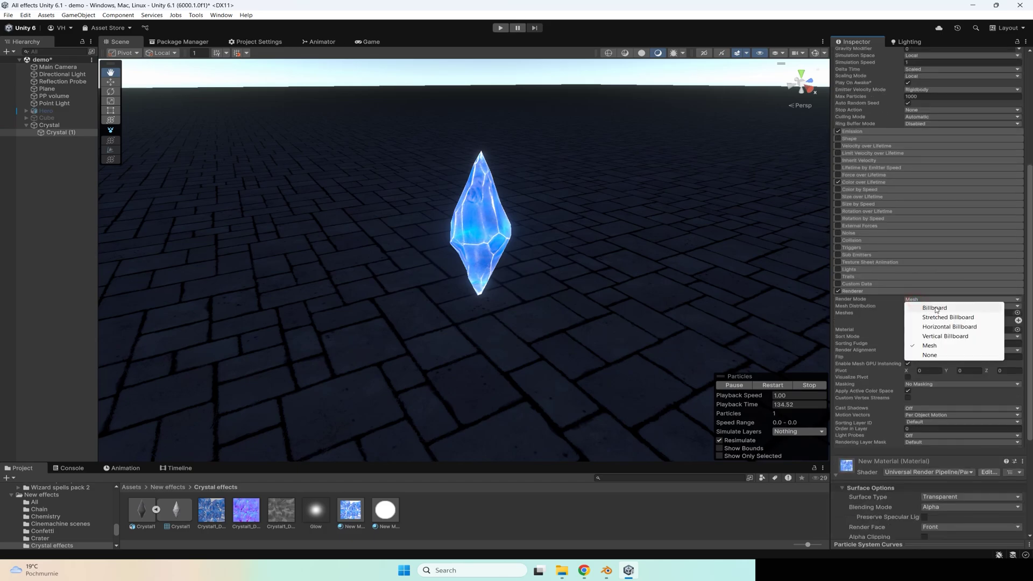
click(946, 318)
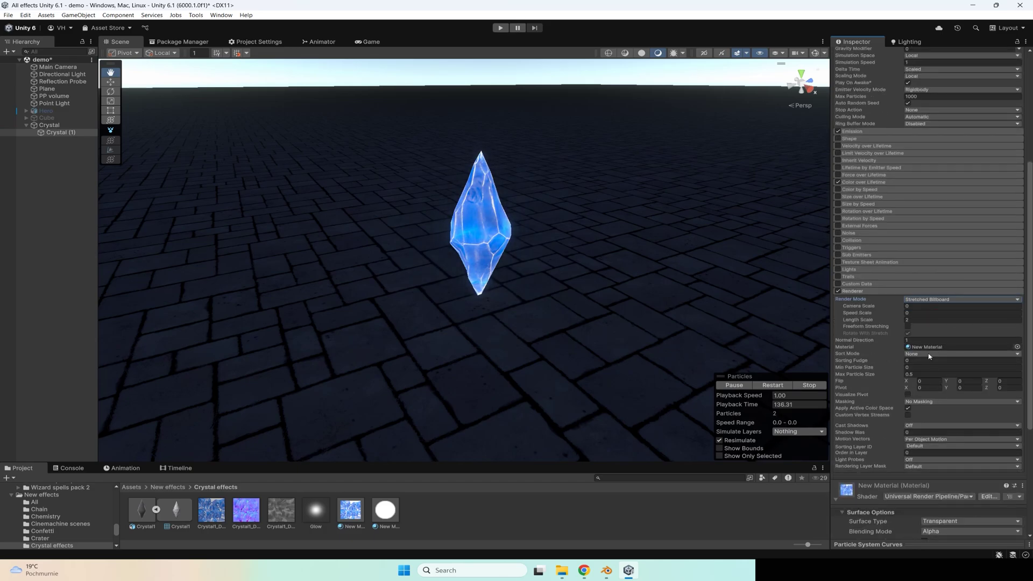
- Set Crystal (1)'s Start Speed to 0.001 and assign New Material 1 as its Renderer material
scroll(924, 377, up, 5)
click(917, 190)
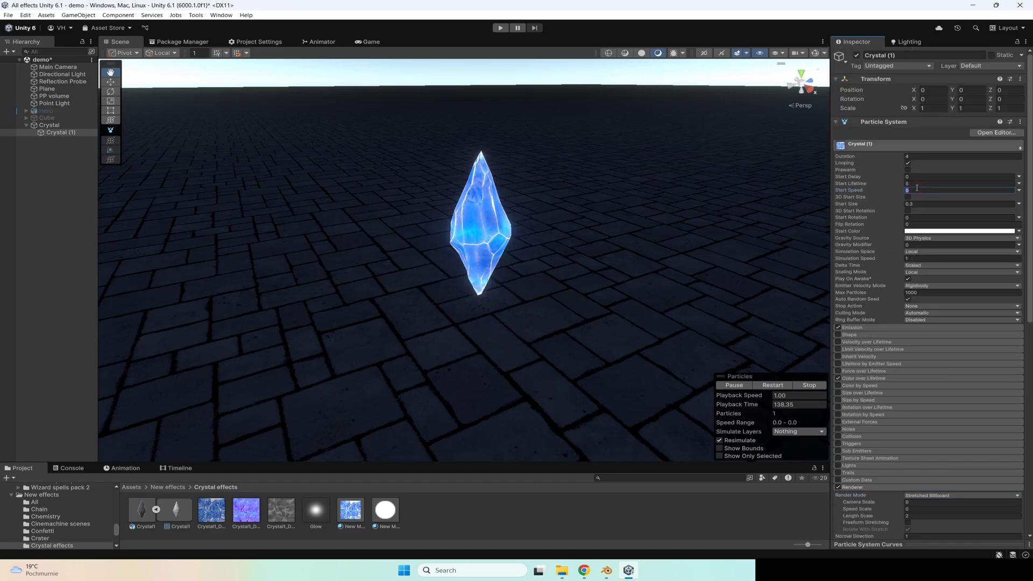
text(0.001)
scroll(927, 279, down, 9)
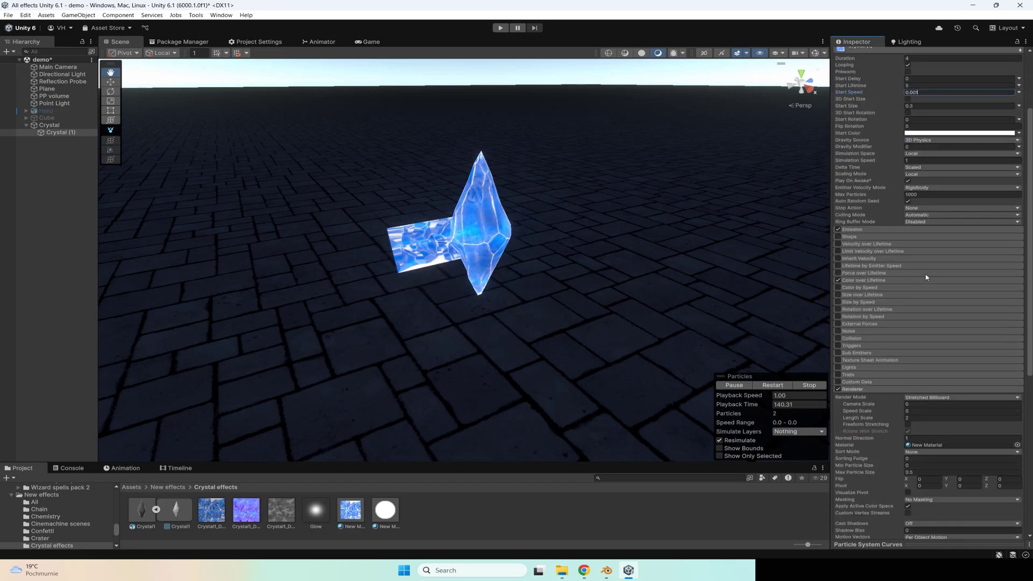
drag(400, 510, 947, 200)
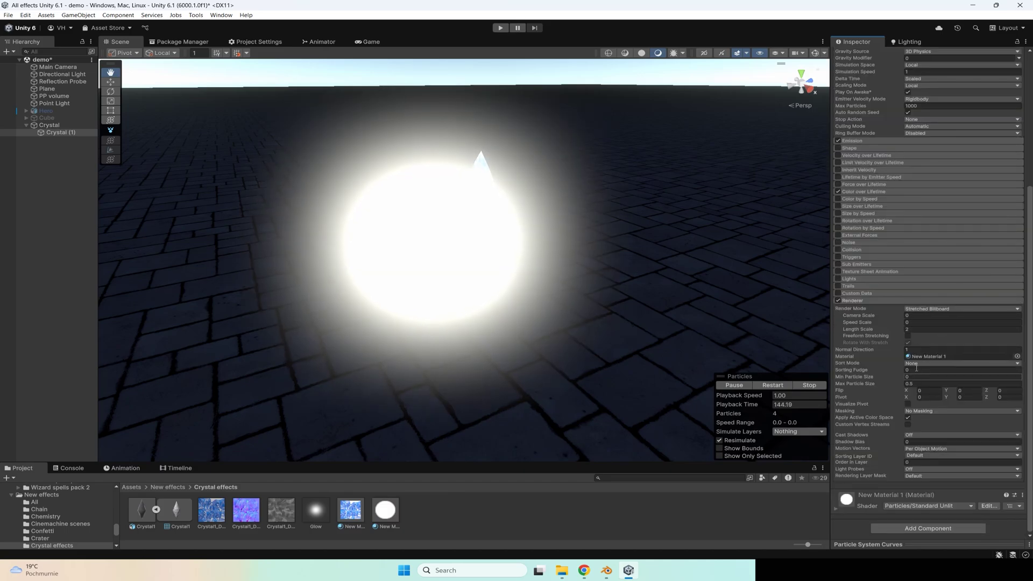
- Enable Freeform Stretching and set the Length Scale to 1.5 in Crystal (1)'s Renderer
click(910, 337)
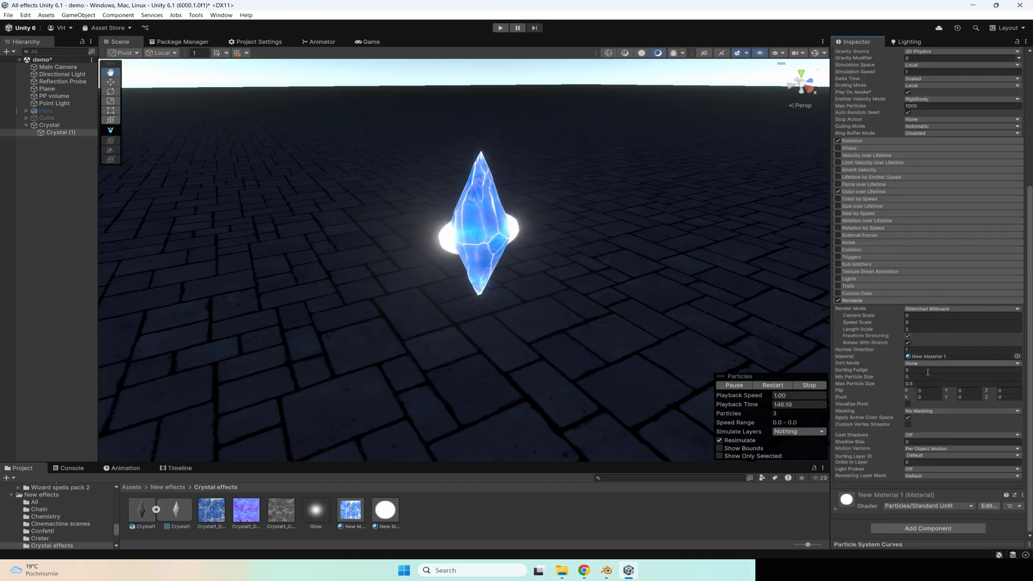
click(916, 328)
text(1)
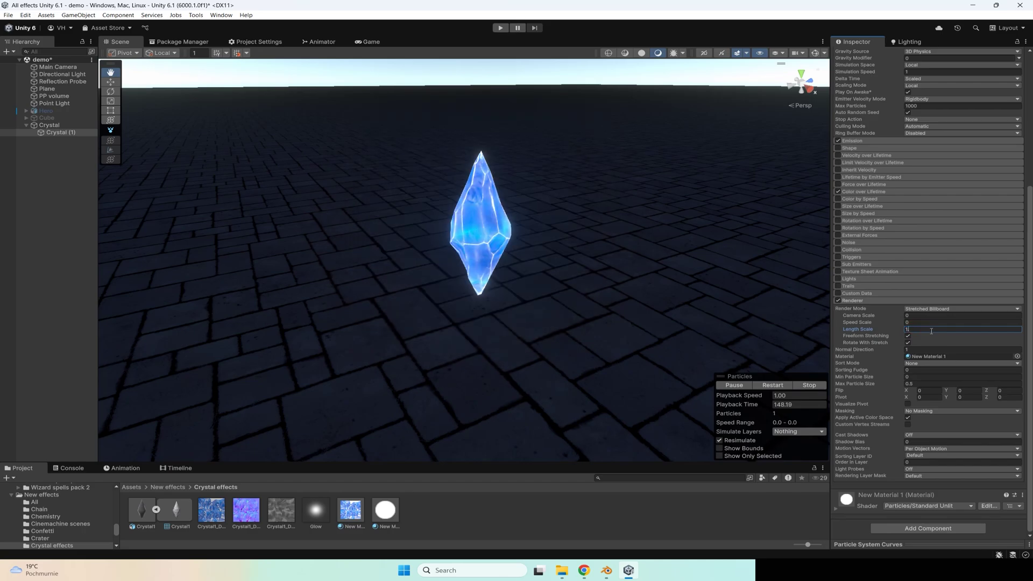
- Enable the Shape module of Crystal (1) as a cone with Angle 0, Radius 0.0001 and X Rotation -90
scroll(904, 307, up, 4)
click(838, 246)
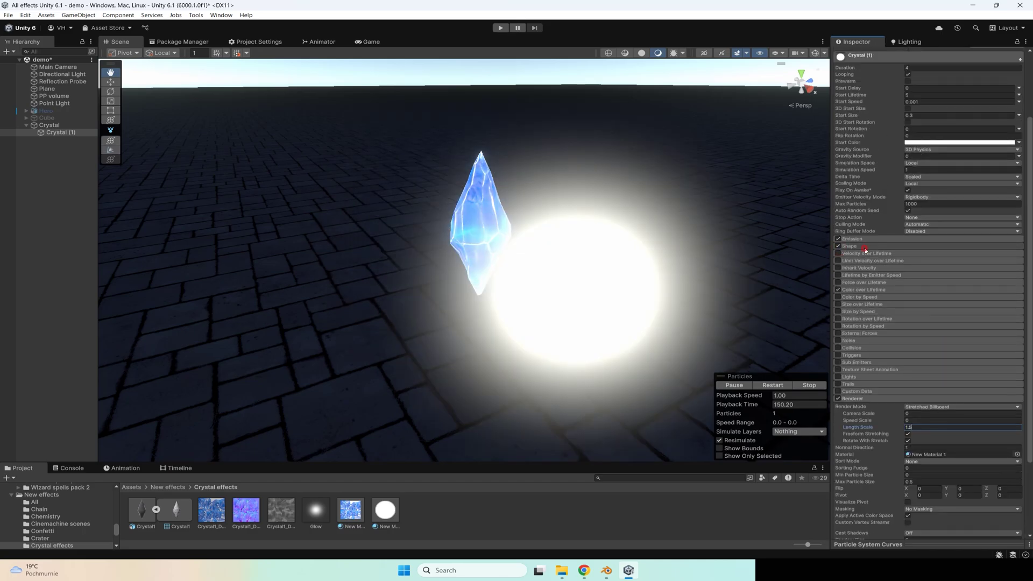
click(852, 246)
click(920, 261)
text(0)
click(920, 267)
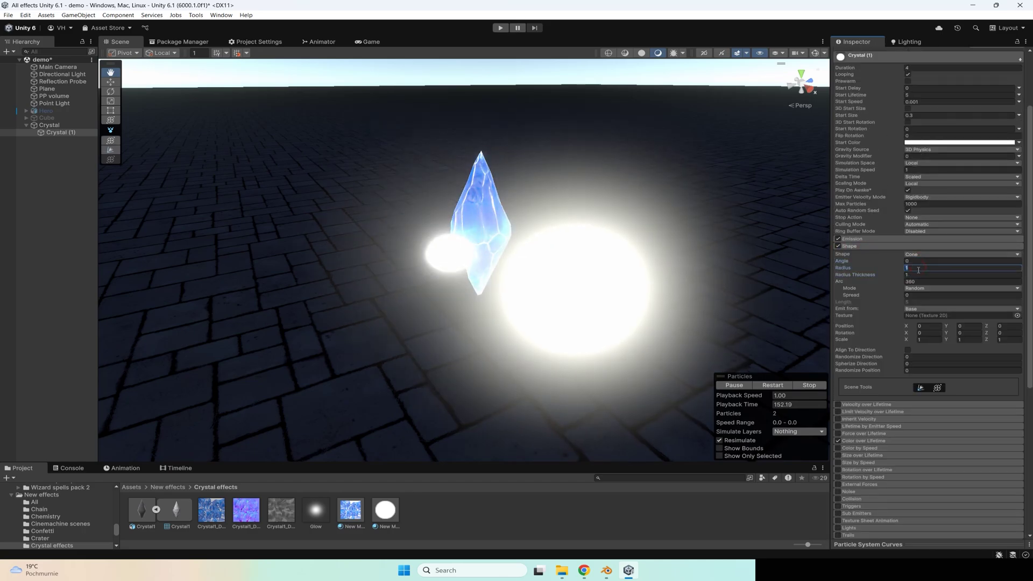
text(0.0001)
click(930, 333)
text(-90)
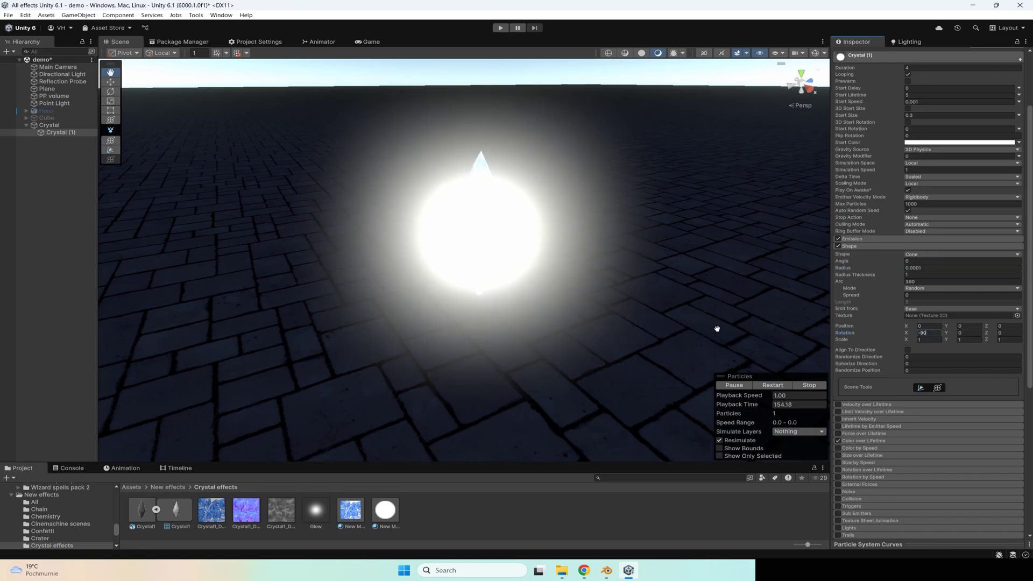
- Set Crystal (1)'s Start Color to light blue 69A2FF with alpha 9
scroll(925, 258, up, 2)
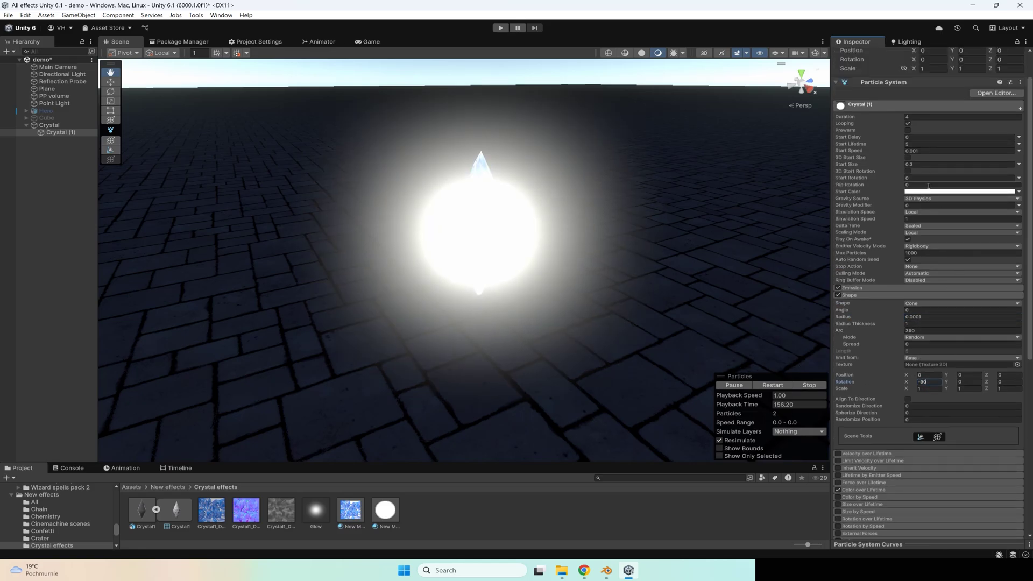
click(925, 192)
drag(951, 264, 975, 237)
click(937, 296)
drag(937, 297, 932, 291)
click(964, 370)
drag(963, 371, 933, 371)
right_drag(585, 222, 631, 232)
- Set the Sorting Fudge of Crystal (1)'s Renderer to 5 and check the glow from another angle
scroll(991, 392, down, 10)
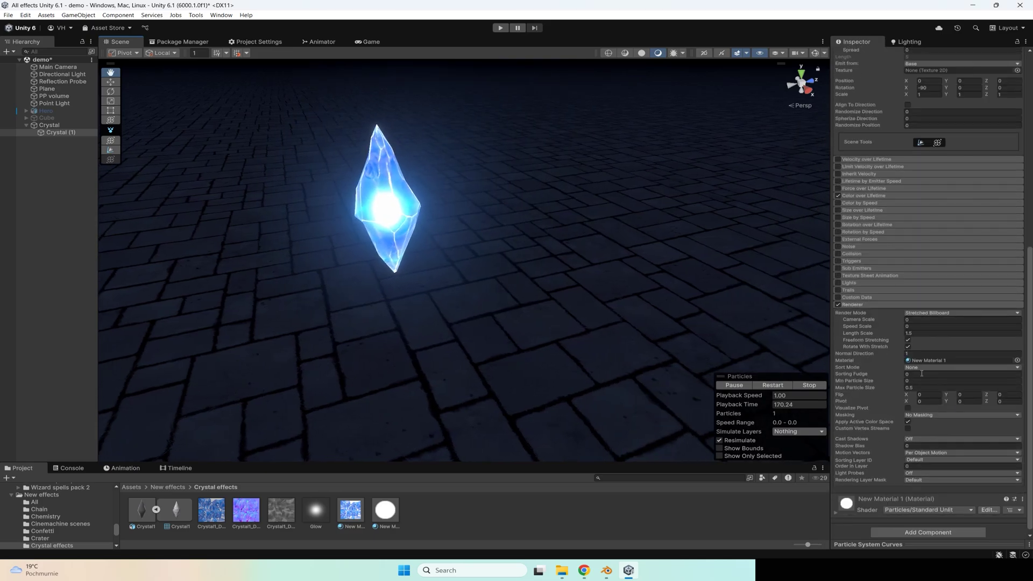
click(912, 375)
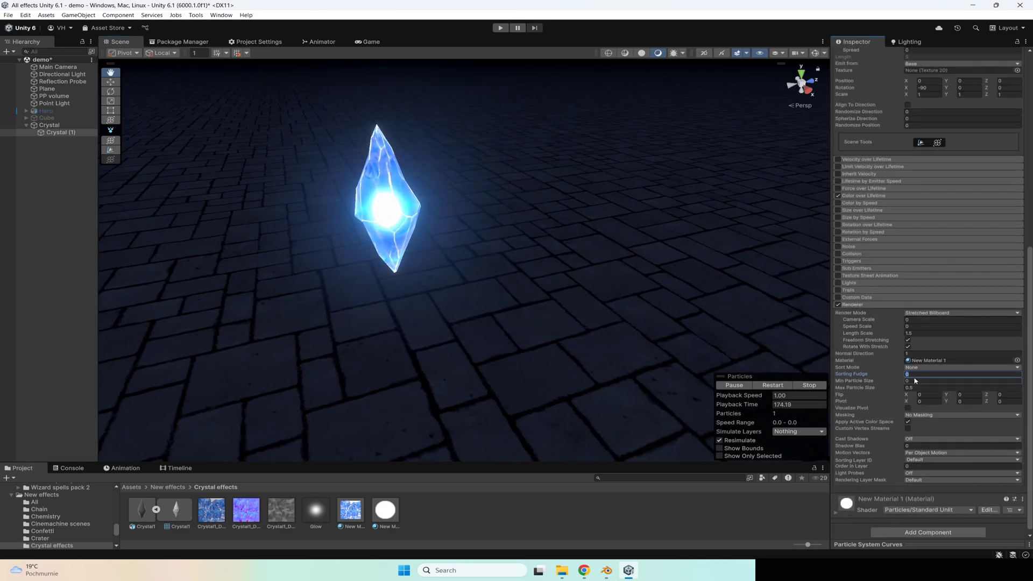
alt+drag(517, 245, 645, 229)
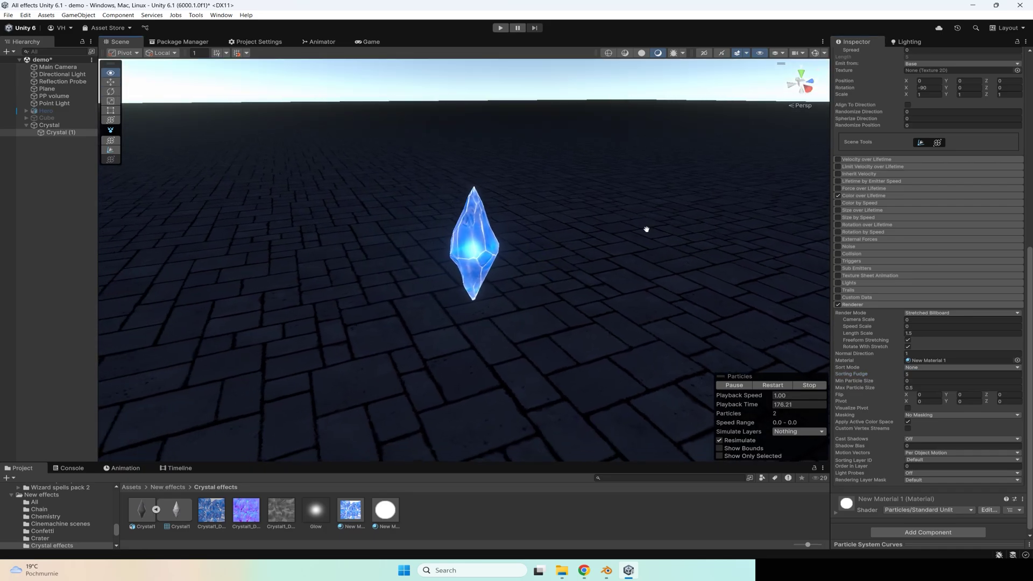
- Raise the alpha of Crystal (1)'s Start Color to 46 and replay the effect
scroll(966, 272, up, 10)
click(922, 216)
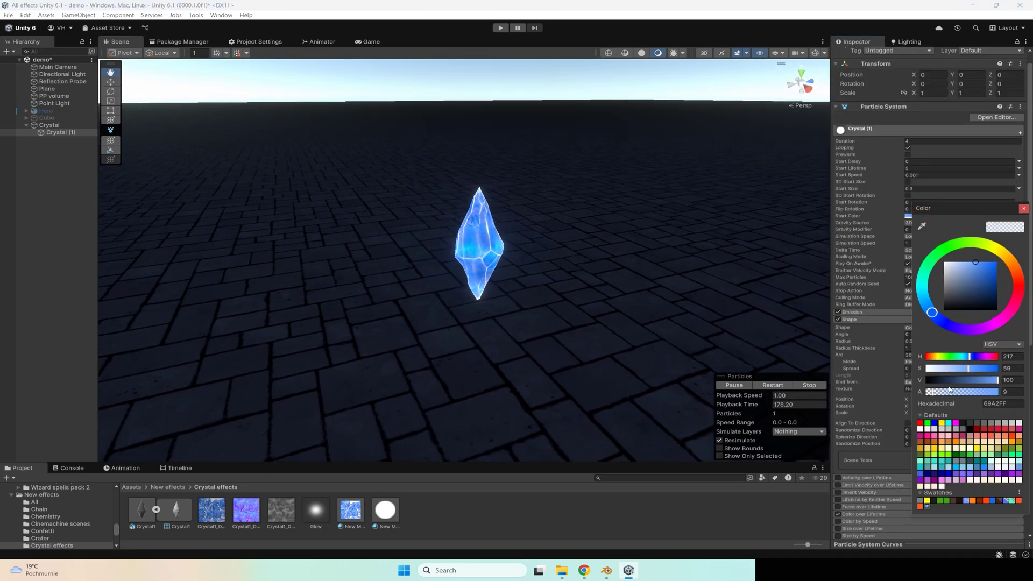
drag(951, 393, 959, 393)
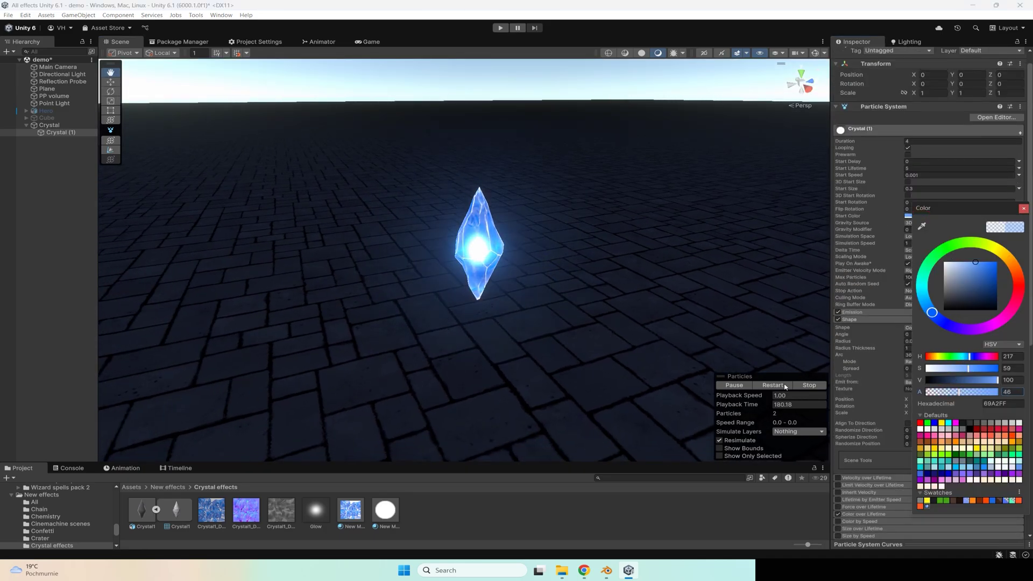
click(780, 386)
click(931, 216)
- Examine the crystal and its inner glow up close from the side at ground level
right_drag(540, 255, 477, 162)
key(w)
key(d)
key(w)
key(s)
key(w)
key(s)
scroll(476, 164, down, 2)
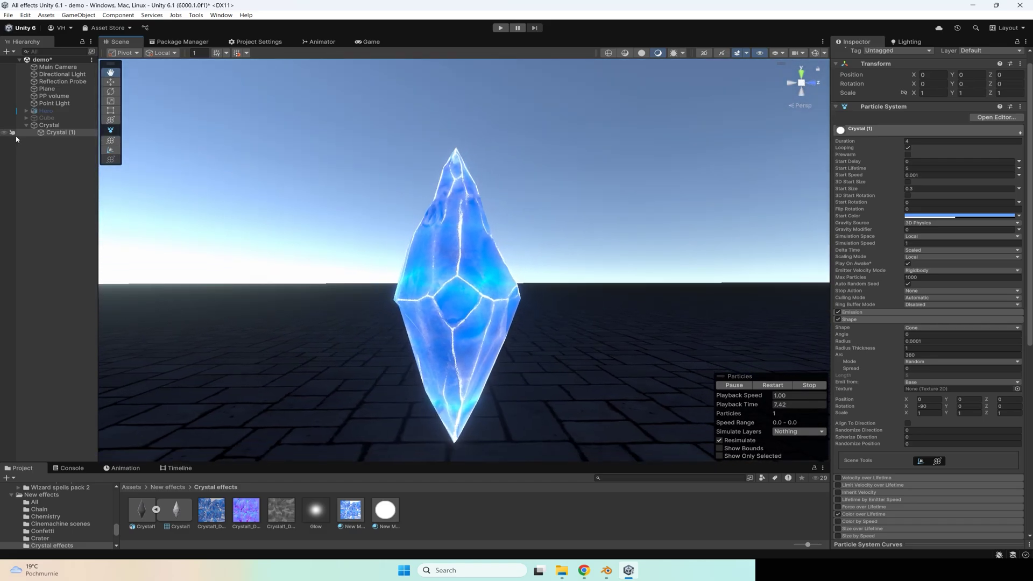
- Move the opaque alpha keys of Crystal's Color over Lifetime gradient closer to the ends, with the fade-out key at about 92.1%
click(49, 124)
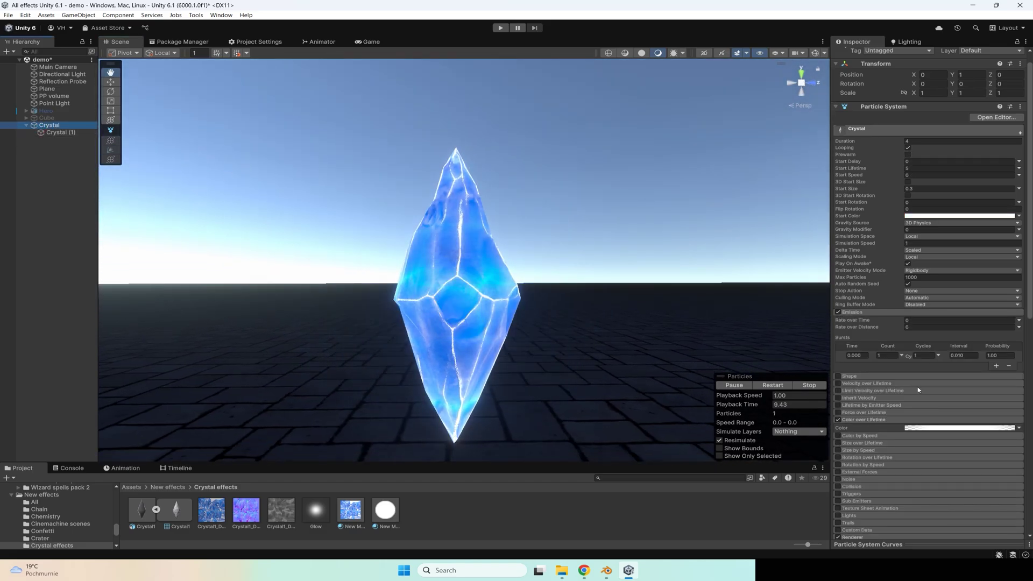
click(931, 428)
drag(888, 326, 872, 326)
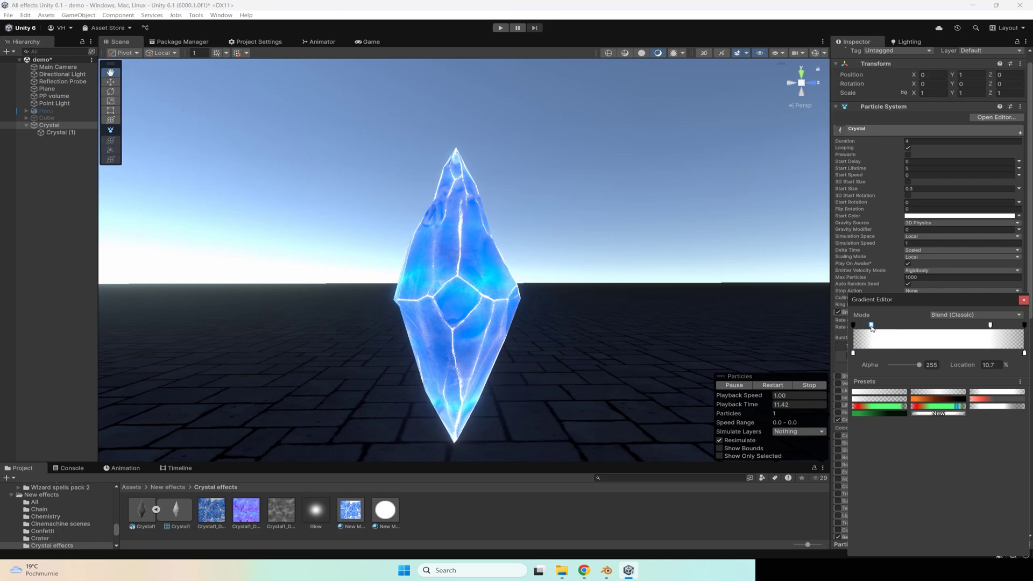
drag(990, 325, 1005, 326)
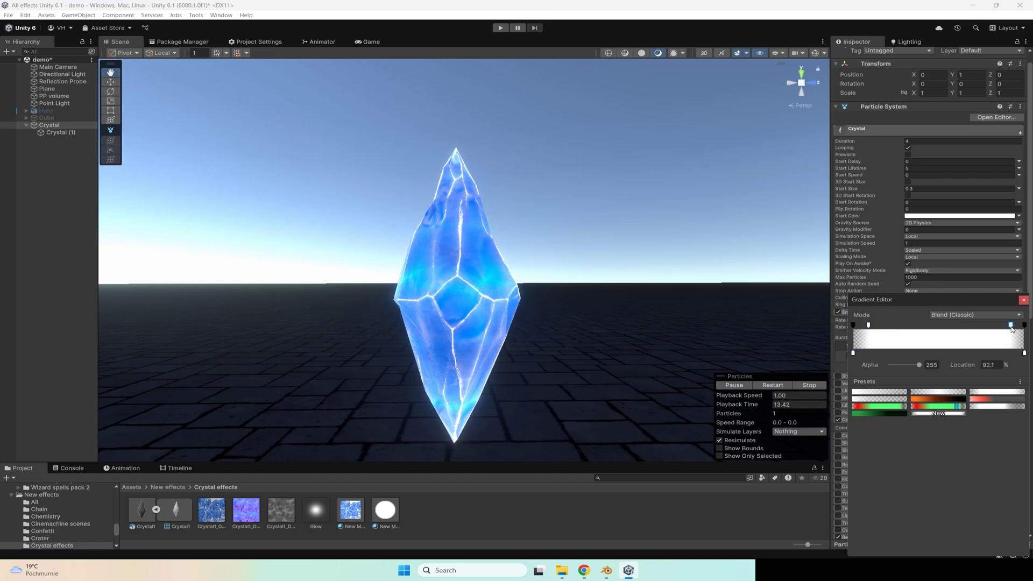
middle_drag(512, 299, 487, 268)
right_drag(486, 267, 502, 289)
alt+drag(502, 290, 506, 253)
- Raise the alpha of Crystal (1)'s Start Color to 96, check Color over Lifetime and replay the effect
click(61, 131)
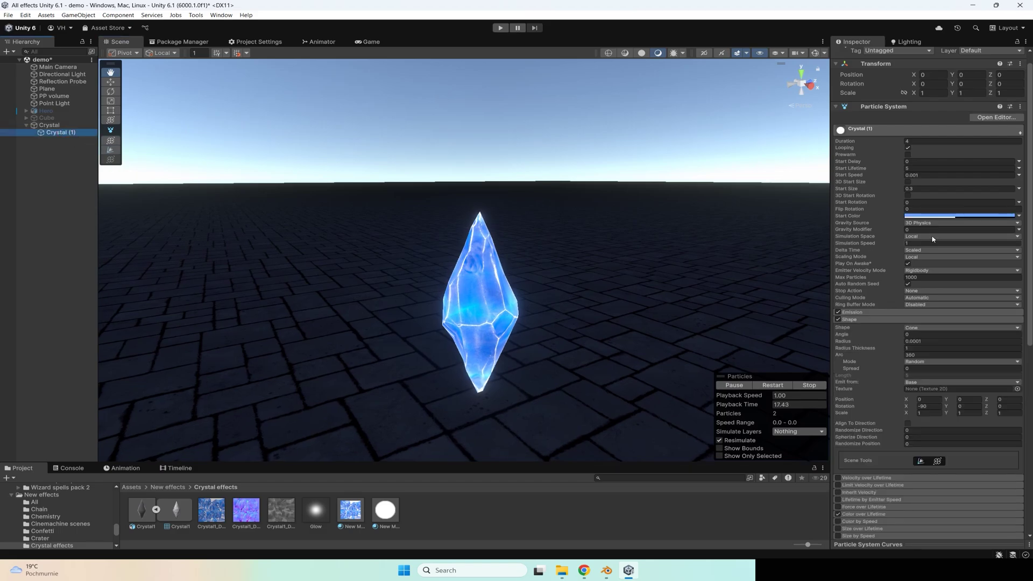
click(926, 217)
click(761, 385)
scroll(973, 386, down, 5)
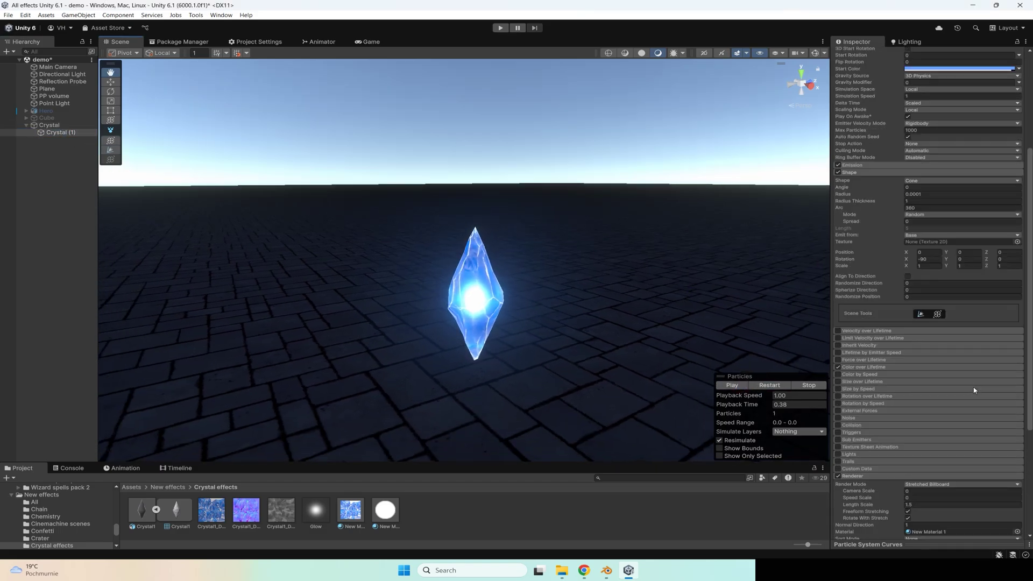
click(861, 367)
click(861, 367)
click(770, 385)
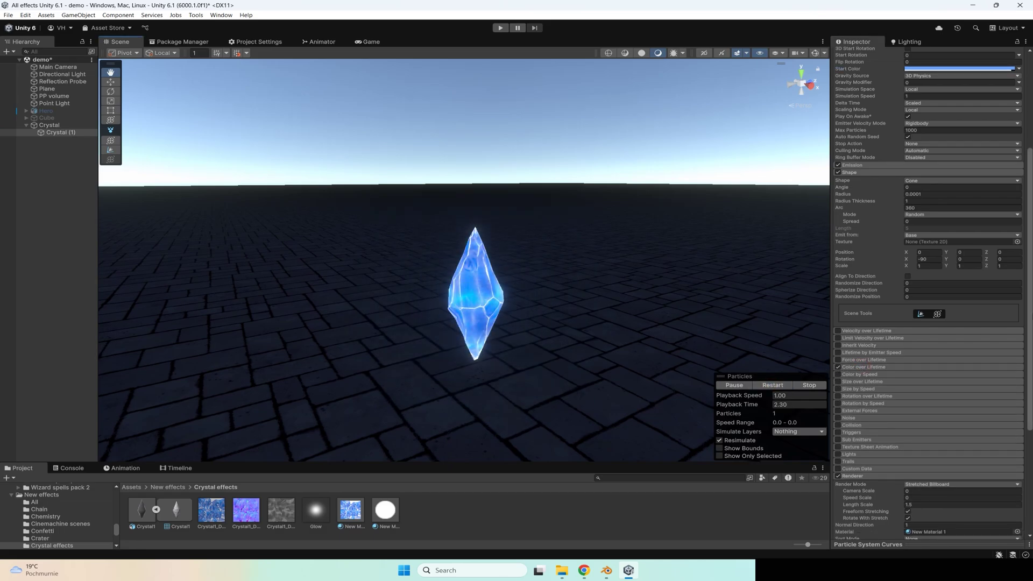
- Try moving the Crystal (1) glow along its Z axis and undo the move
scroll(971, 240, up, 5)
scroll(964, 338, down, 1)
right_drag(545, 282, 535, 294)
scroll(536, 294, down, 2)
key(w)
drag(518, 269, 470, 290)
key(ctrl+z)
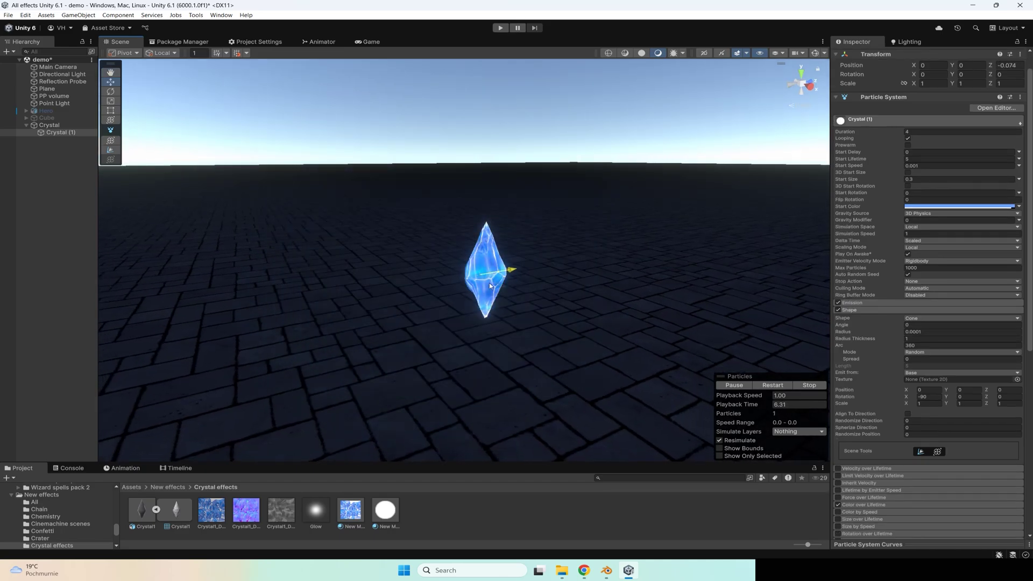
- Replay the effect and set Crystal (1)'s Start Size to 1
click(772, 385)
click(922, 179)
text(1)
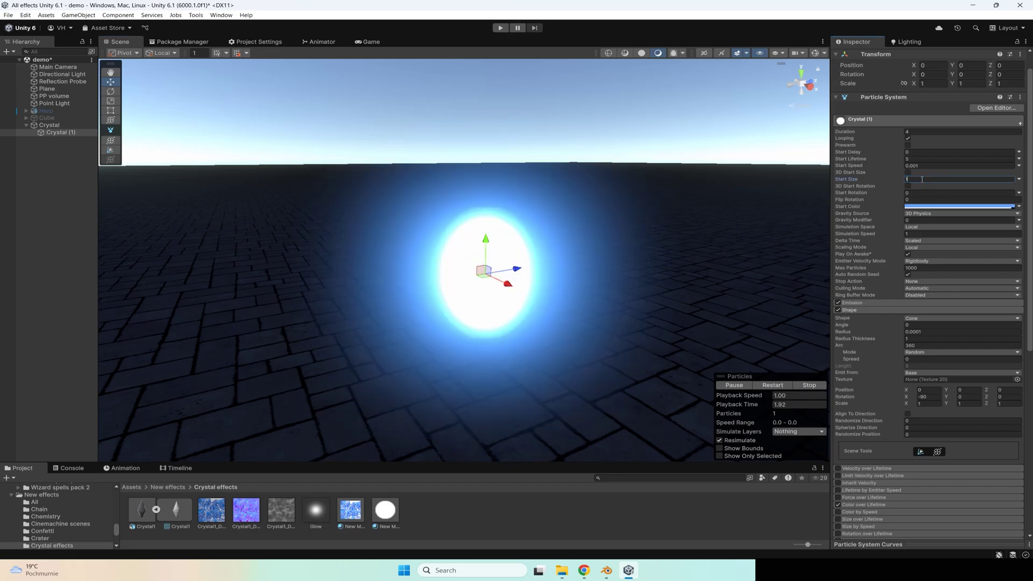
- Change Crystal (1)'s Start Color to dark blue 041837 with alpha 21
click(919, 207)
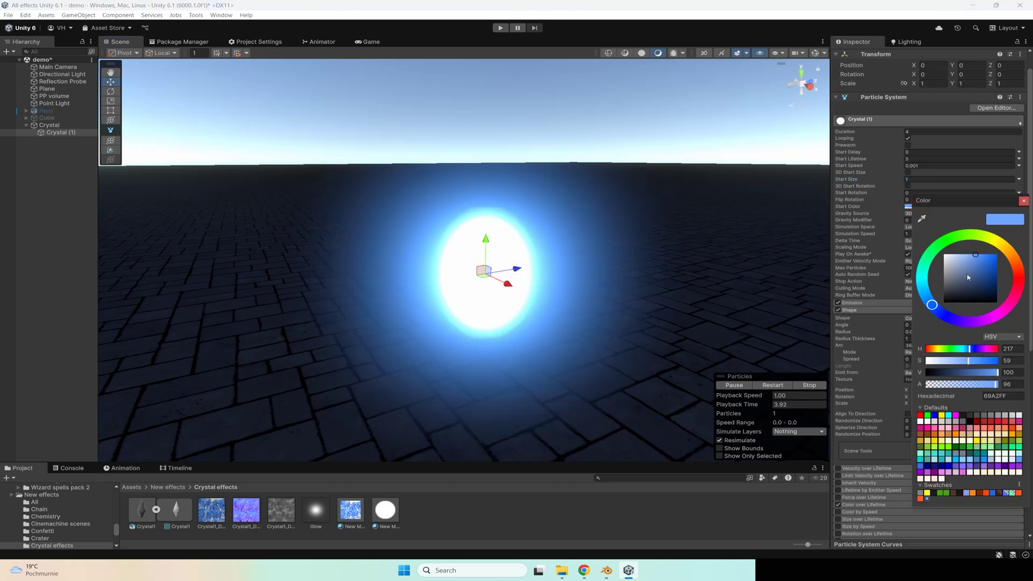
drag(969, 387, 928, 388)
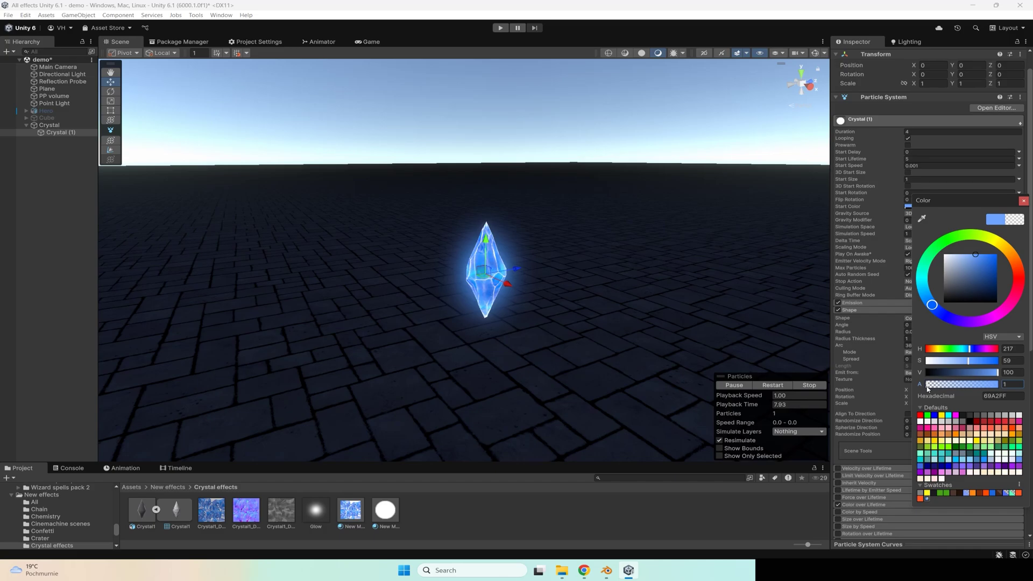
drag(979, 286, 977, 291)
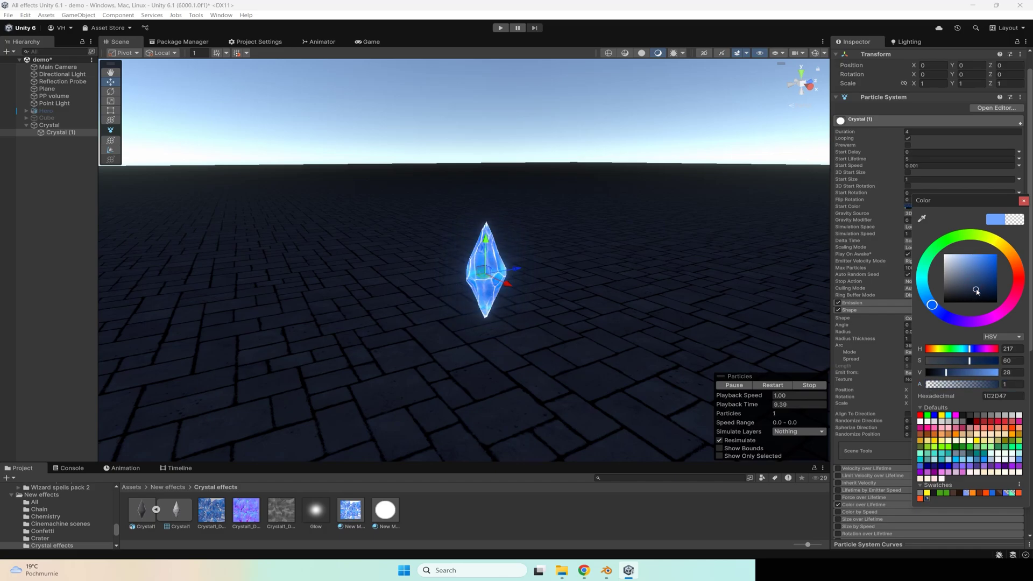
click(941, 387)
drag(988, 290, 997, 287)
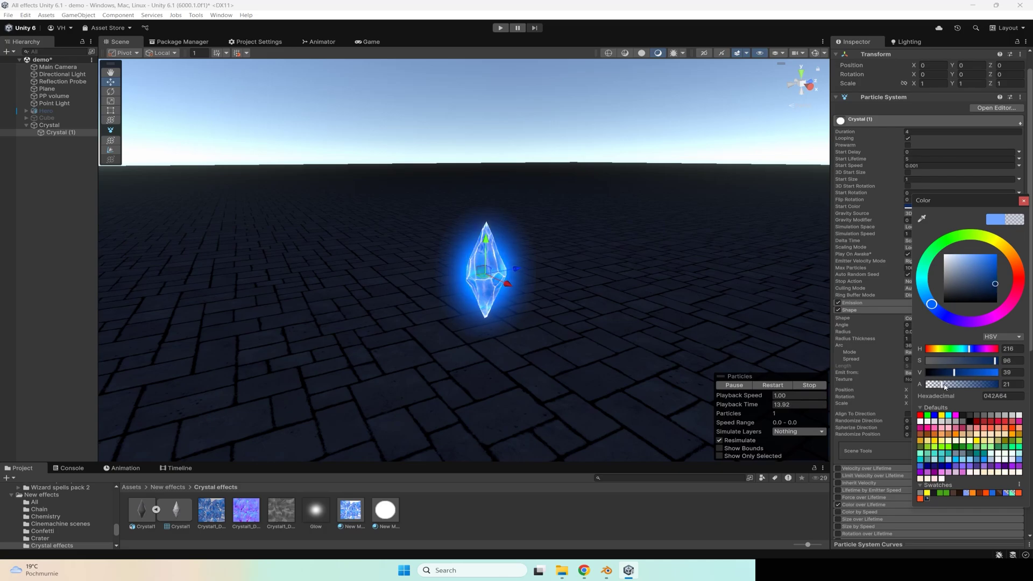
drag(994, 295, 995, 295)
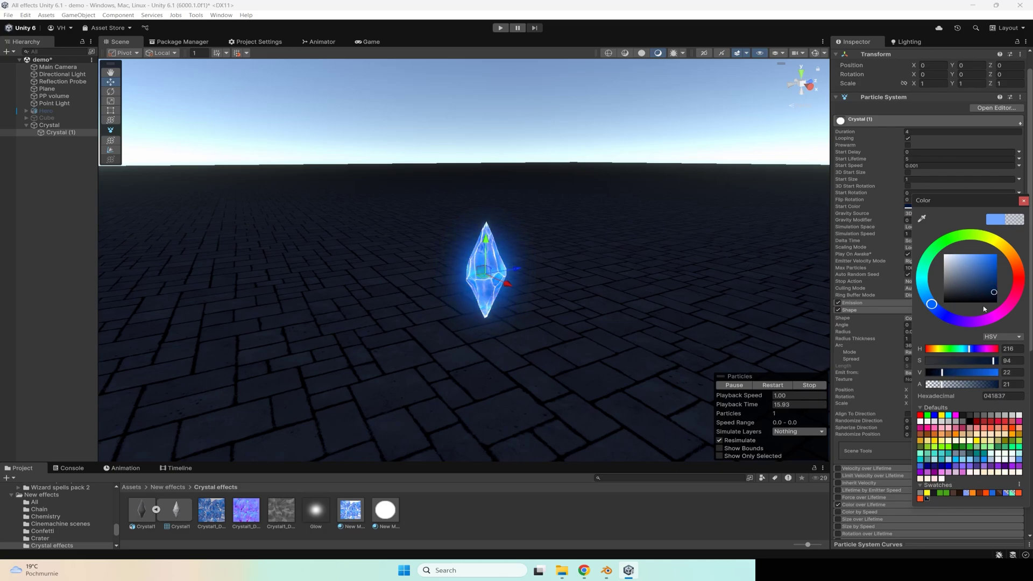
- Raise the alpha of Crystal (1)'s Start Color to 42 and inspect the glow around the crystal
drag(941, 384, 956, 384)
mouse_move(514, 277)
right_down()
mouse_move(505, 268)
mouse_move(565, 289)
mouse_move(530, 288)
right_up()
key(w)
key(d)
key(s)
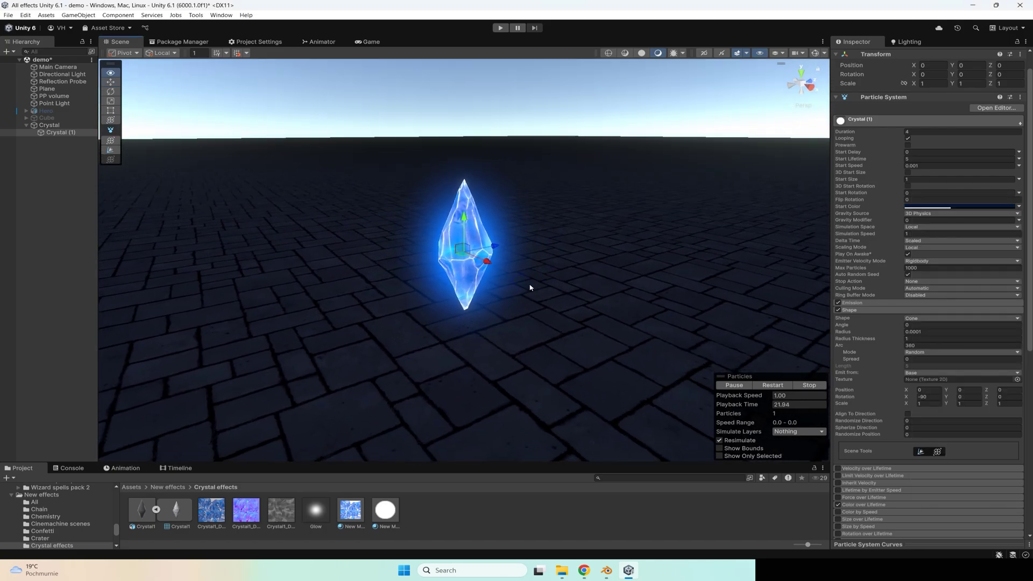
key(q)
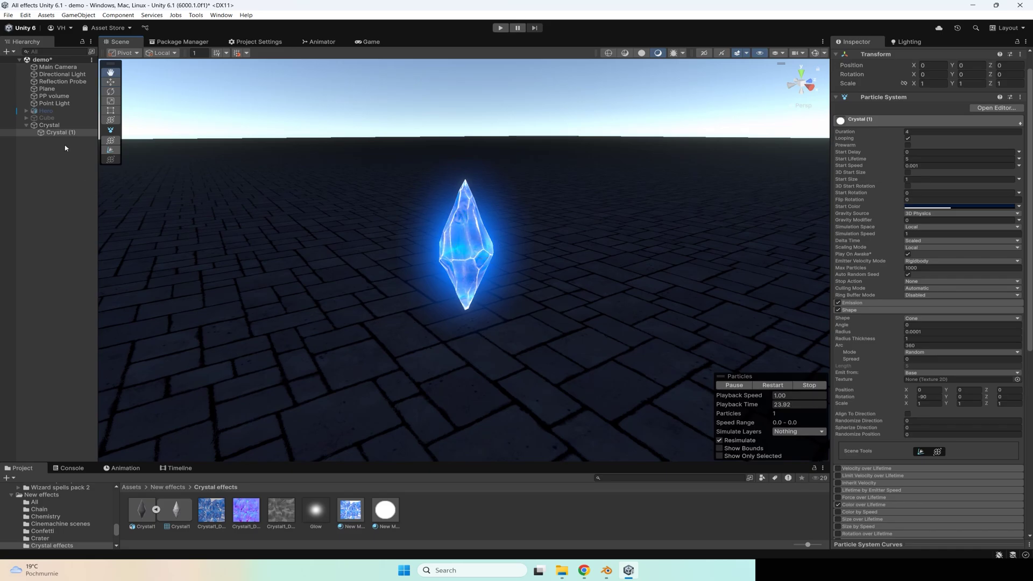
- Duplicate Crystal (1), then remove the burst from the copy's Emission and set its Rate over Time to 100
key(ctrl+d)
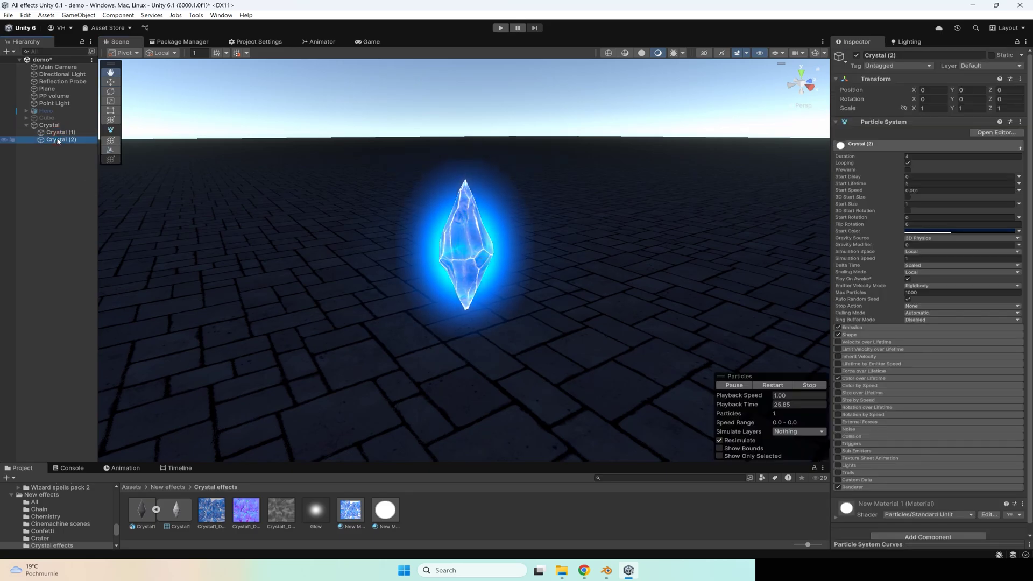
click(773, 386)
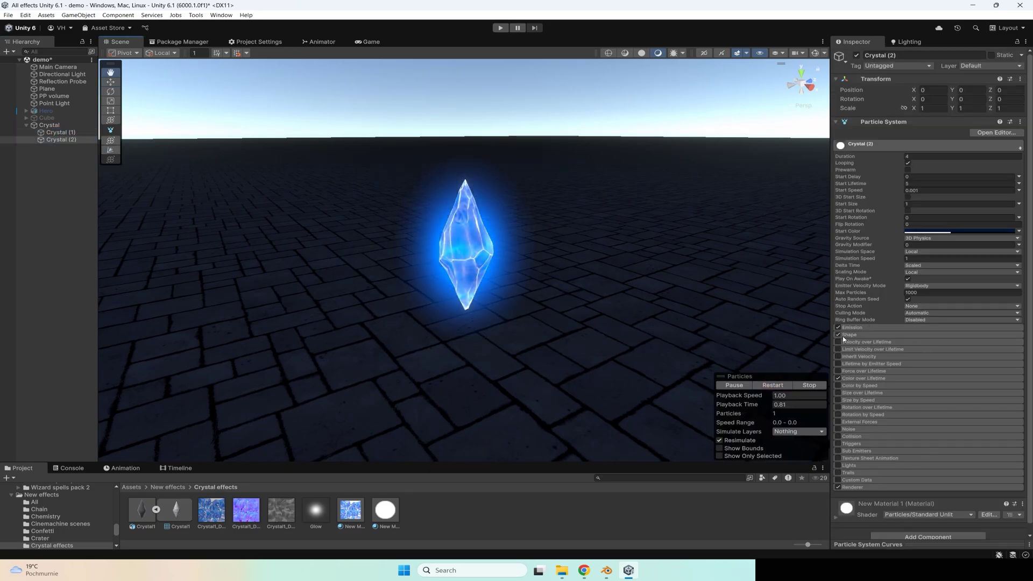
click(856, 328)
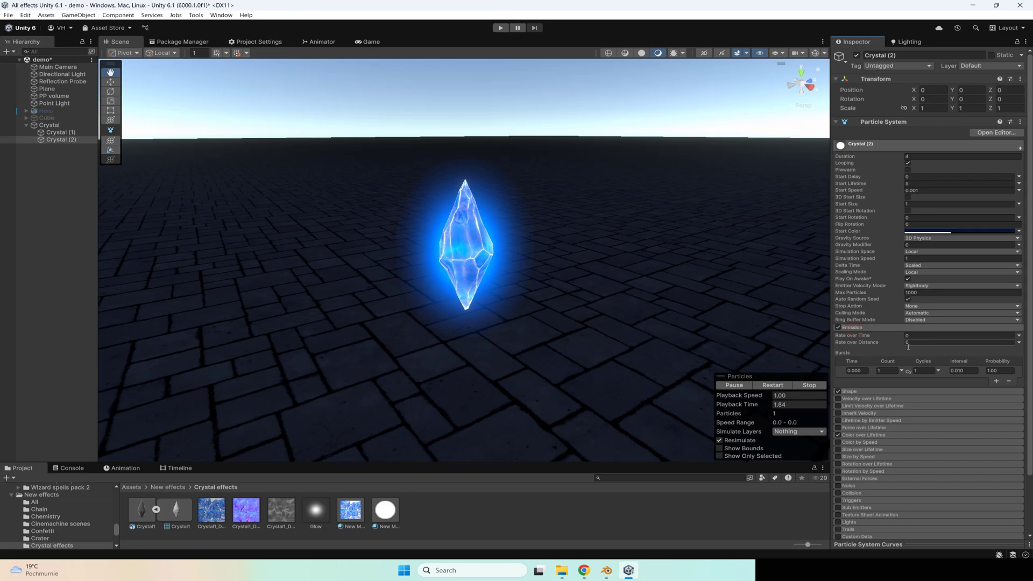
click(1009, 381)
click(911, 336)
text(100)
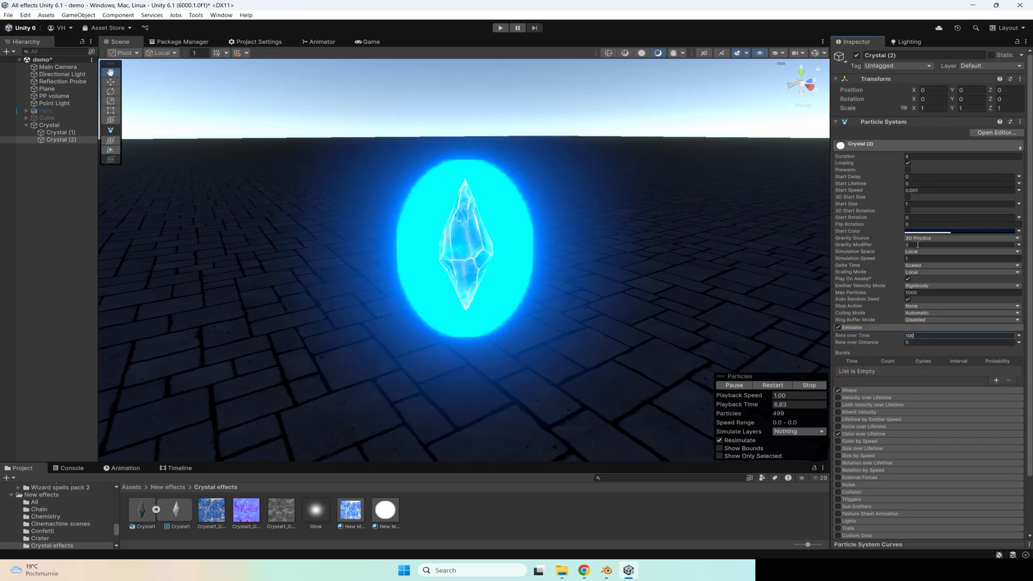
- Make Crystal (2)'s Start Size random between two constants, 0.02 and 0.1
click(1018, 204)
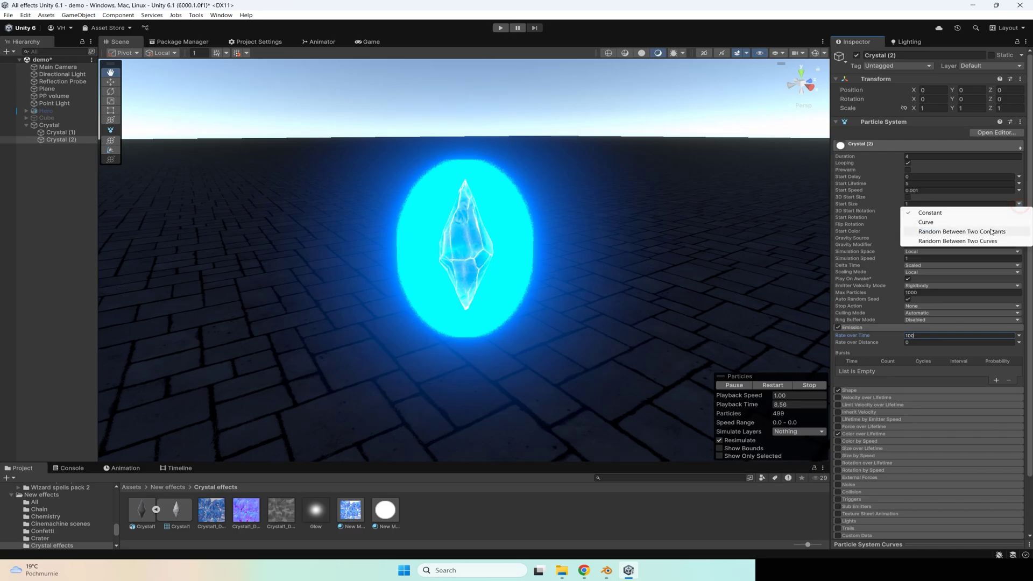
click(928, 228)
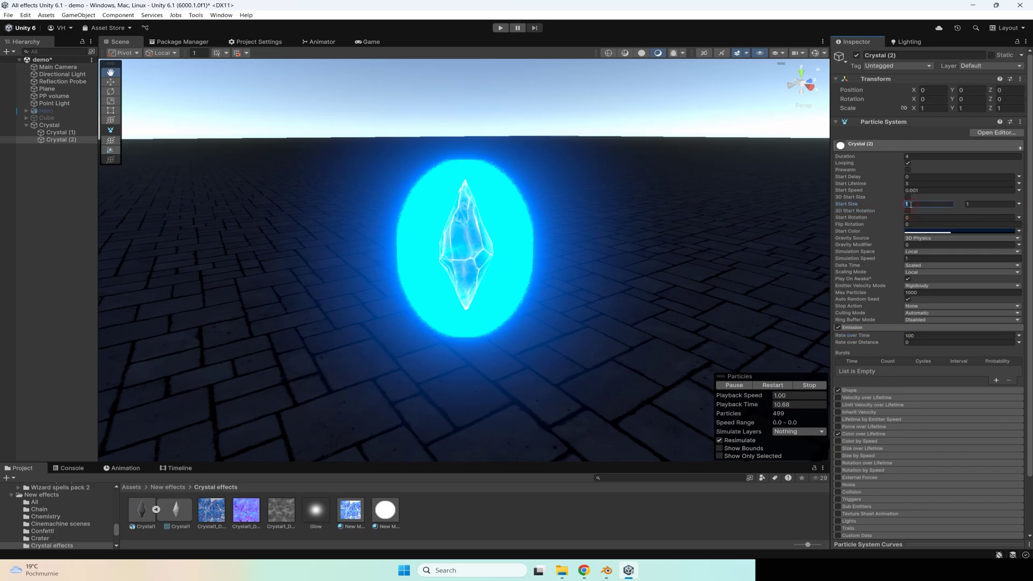
text(0.02)
click(975, 205)
text(0)
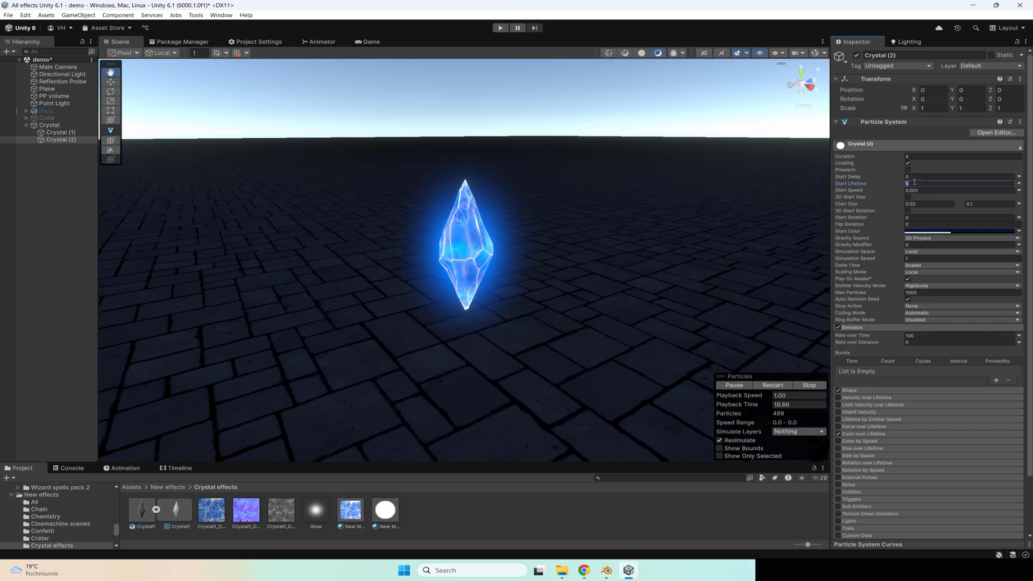
- Make Crystal (2)'s Start Lifetime random between the constants 0.1 and 1, and set its Duration to 1
click(1018, 184)
click(936, 211)
text(1)
click(913, 157)
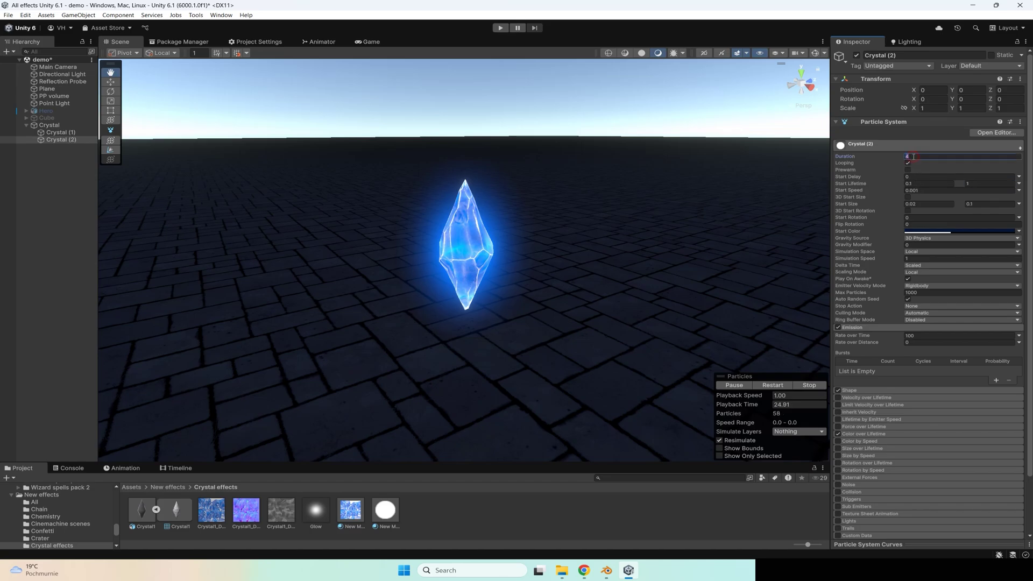
text(1)
- Make Crystal (2)'s Start Speed random between two constants, 5 and 3
click(921, 191)
click(1019, 190)
click(947, 227)
click(974, 190)
text(3)
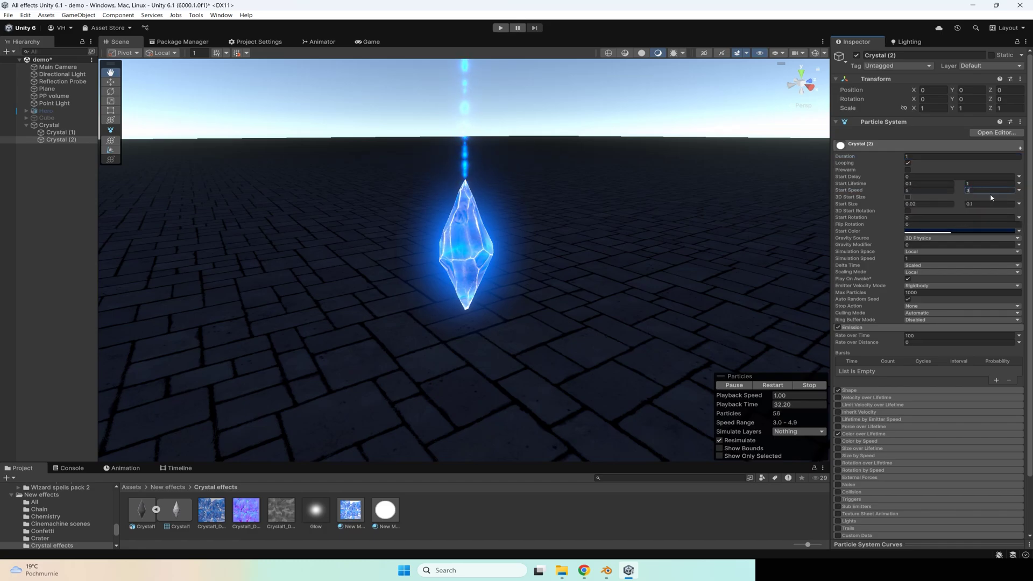
- Change Crystal (2)'s emission Shape to Sphere and reset the shape's X rotation to 0
click(859, 389)
click(916, 399)
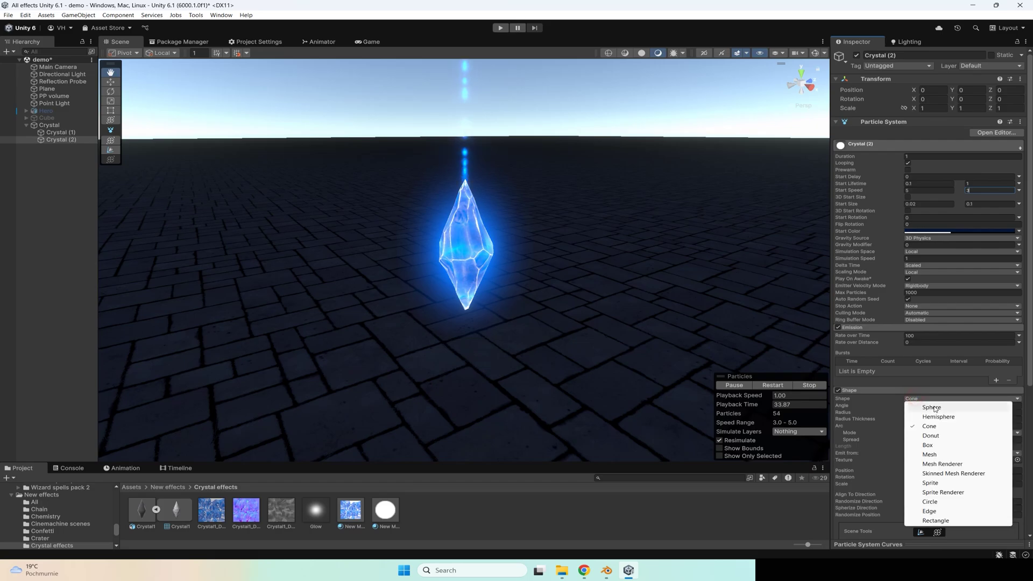
click(922, 407)
scroll(944, 418, down, 3)
click(929, 383)
text(0)
- Enable Limit Velocity over Lifetime with Speed 0 and Dampen 0.1, turning off Multiply by Size and Multiply by Velocity
scroll(849, 408, down, 3)
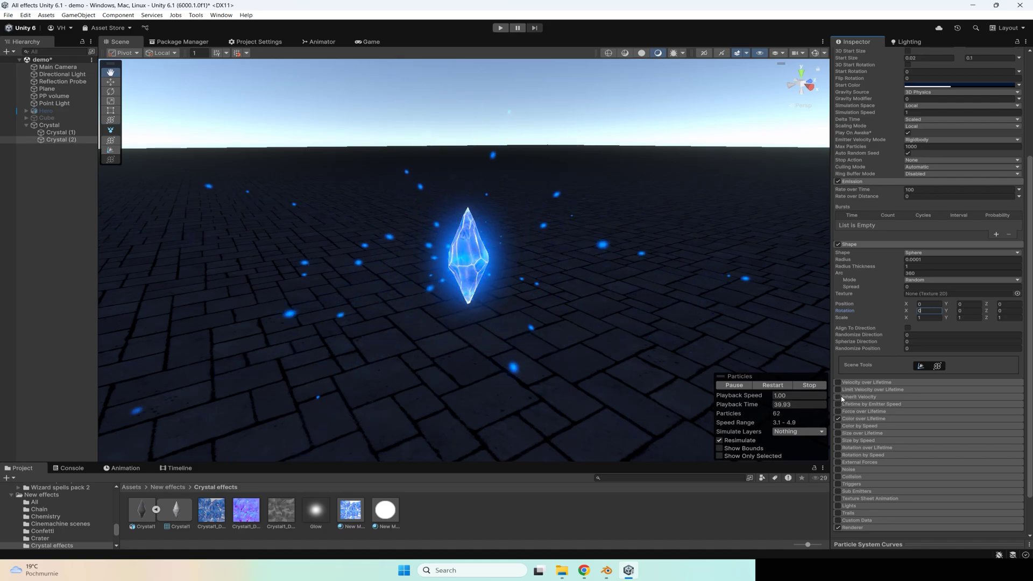
click(838, 389)
click(912, 424)
click(911, 431)
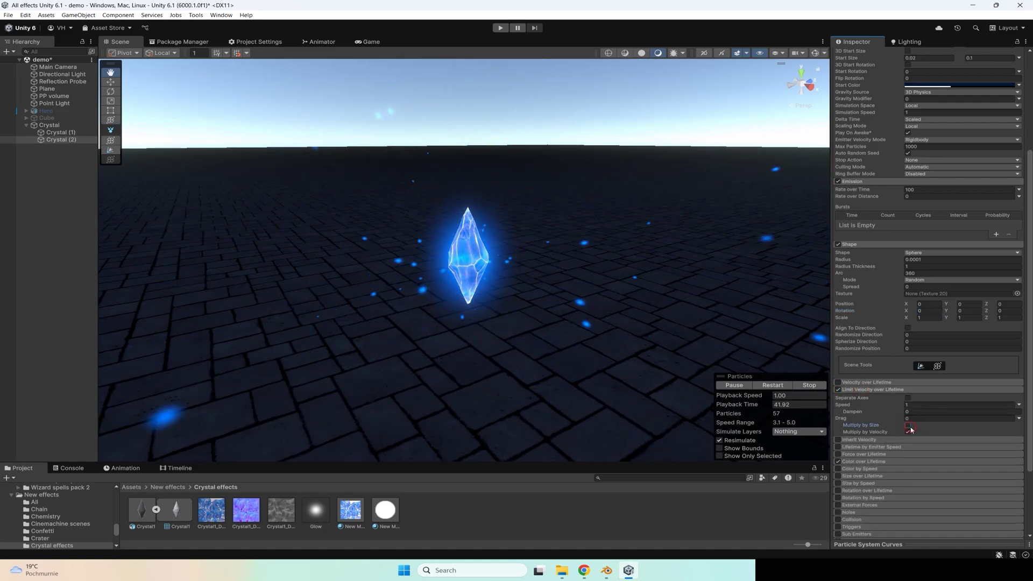
click(908, 405)
text(0)
click(914, 412)
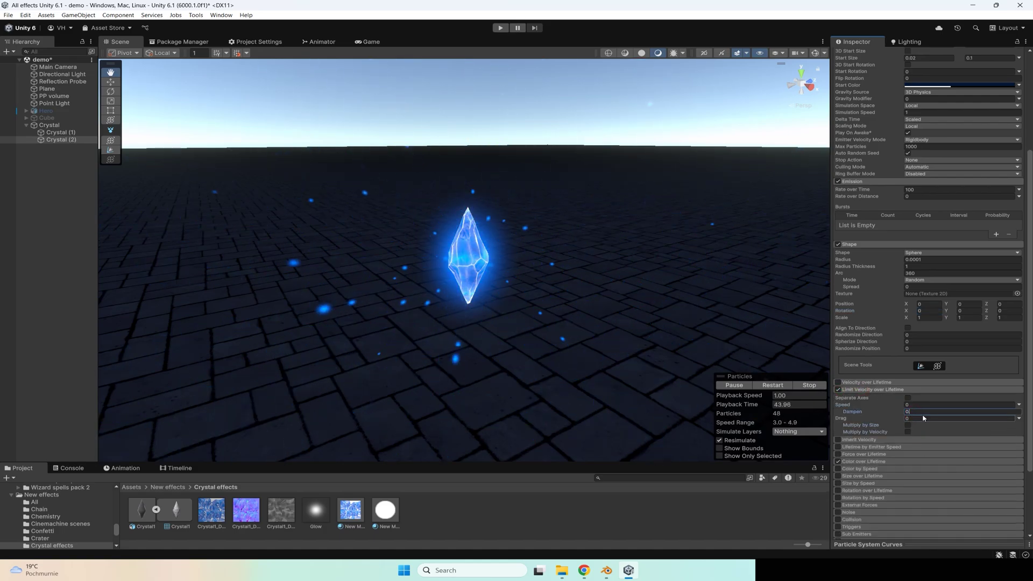
text(0.)
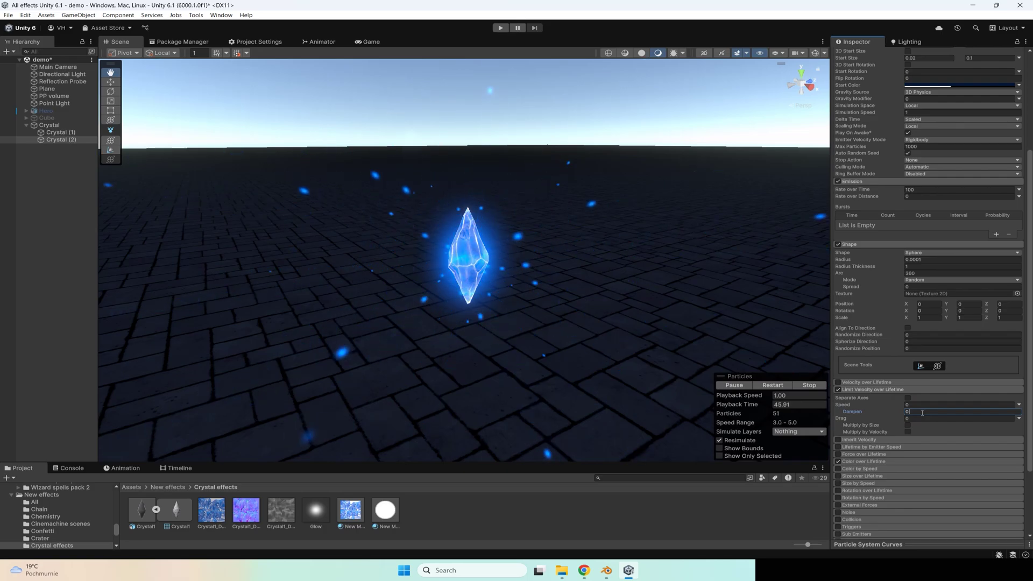
- Brighten Crystal (2)'s Start Color to blue 1A51A3 and raise its alpha to 74
scroll(918, 245, up, 5)
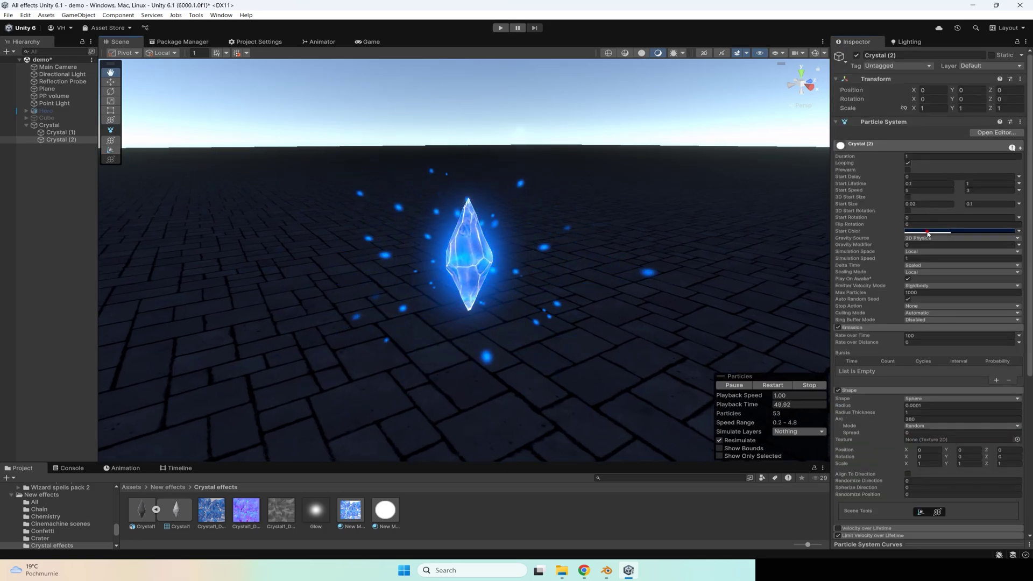
click(931, 231)
drag(994, 315, 991, 304)
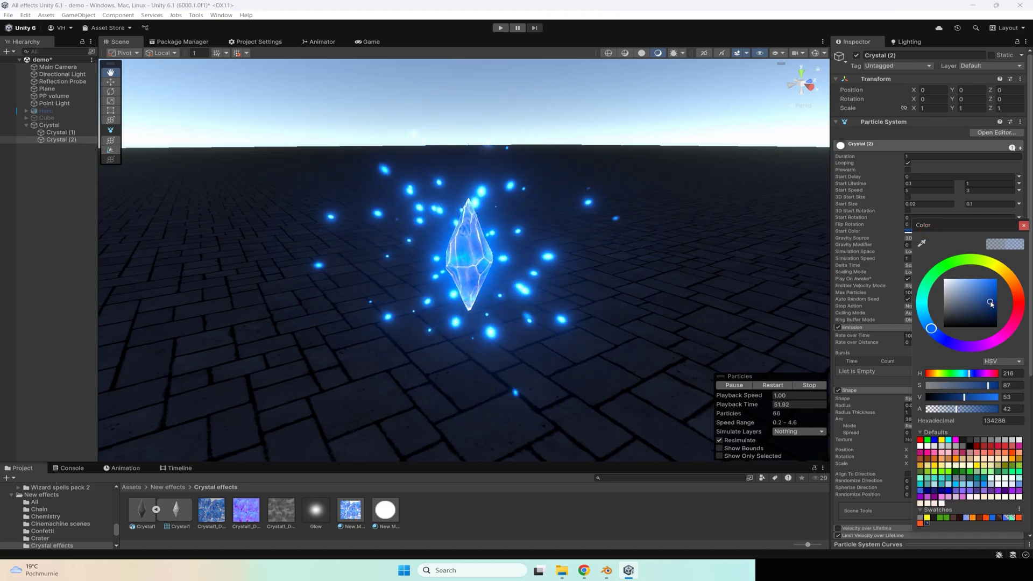
mouse_move(992, 305)
mouse_down()
mouse_move(993, 316)
mouse_move(989, 296)
mouse_up()
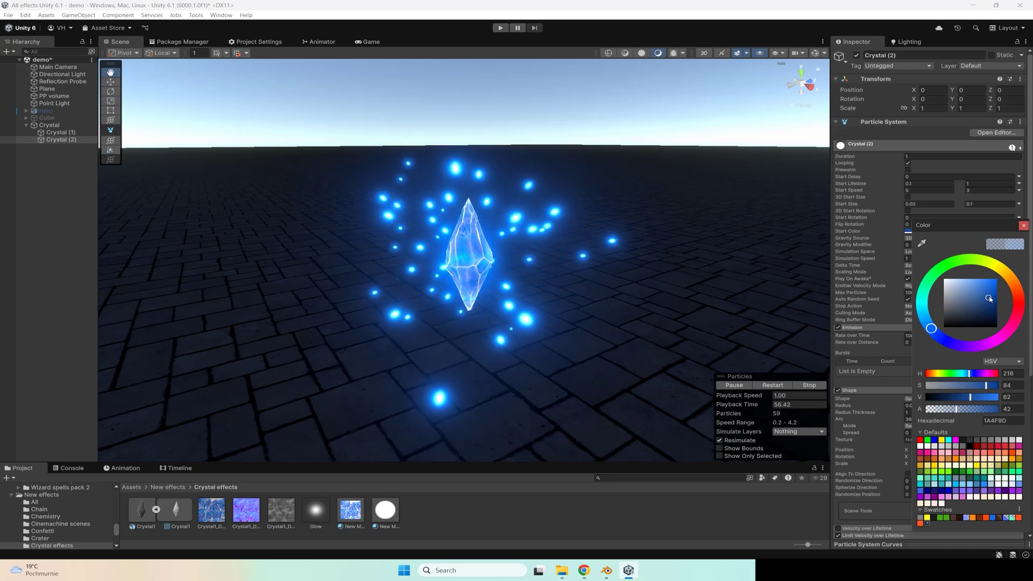
click(980, 411)
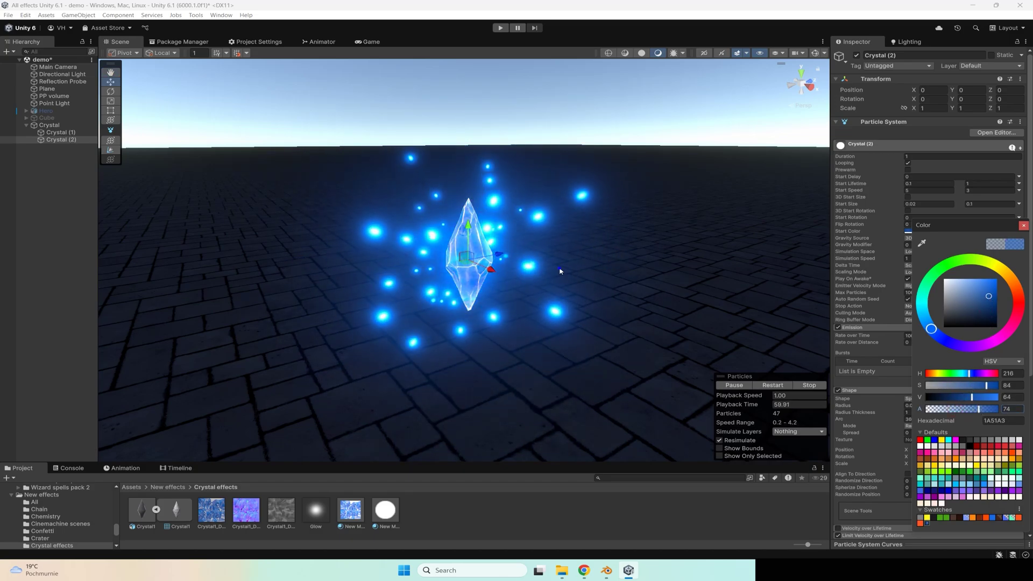
- Remove the second full-opacity alpha key from Crystal (2)'s Color over Lifetime gradient for a longer fade-out
right_drag(560, 270, 558, 275)
key(s)
scroll(936, 408, down, 8)
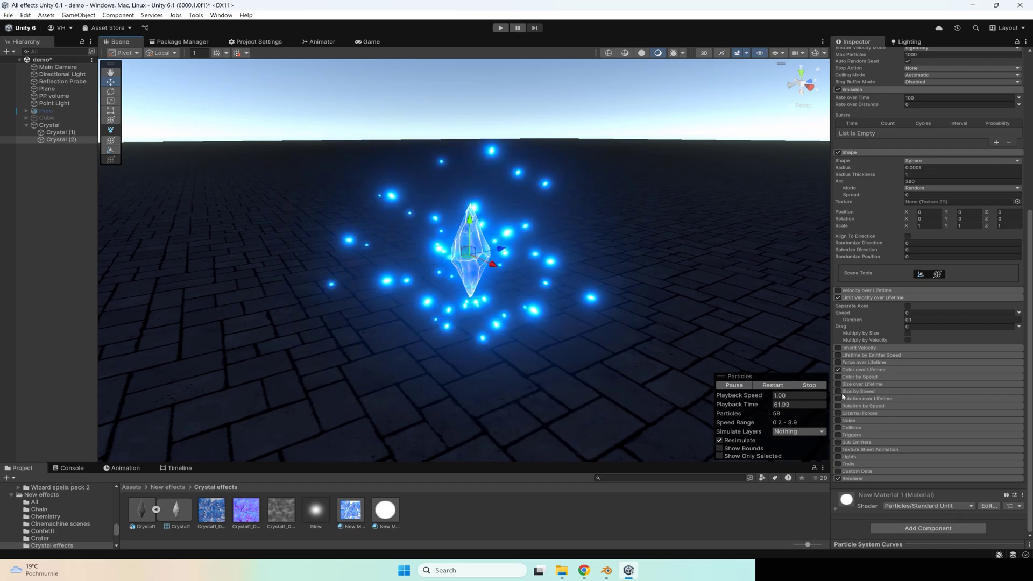
click(864, 369)
click(921, 377)
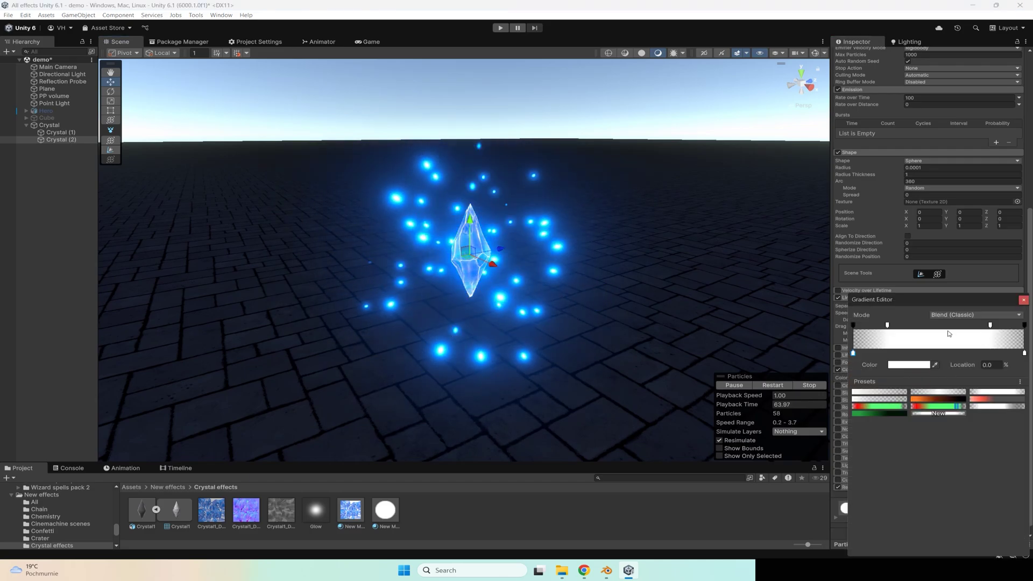
drag(990, 326, 993, 314)
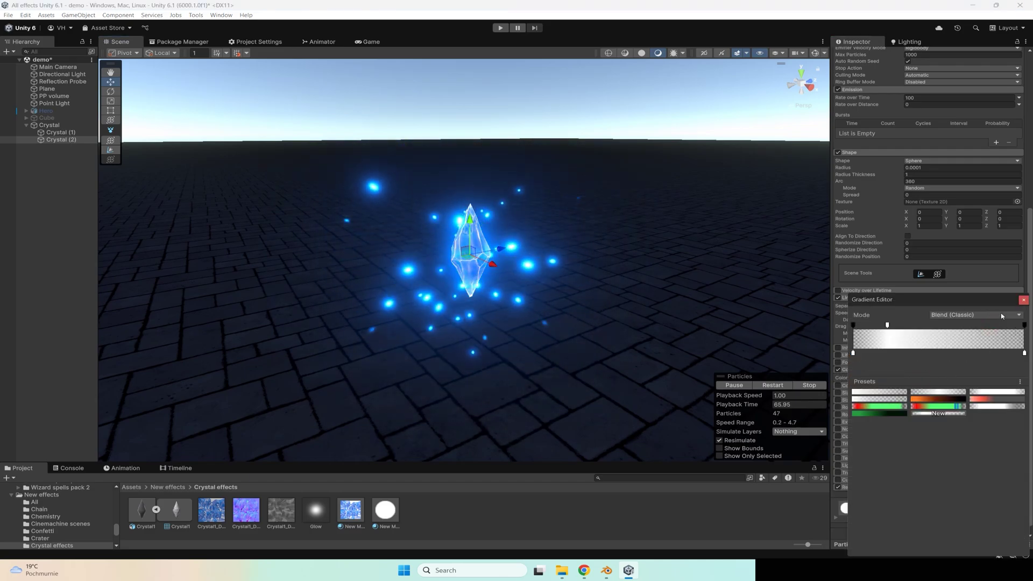
click(1023, 300)
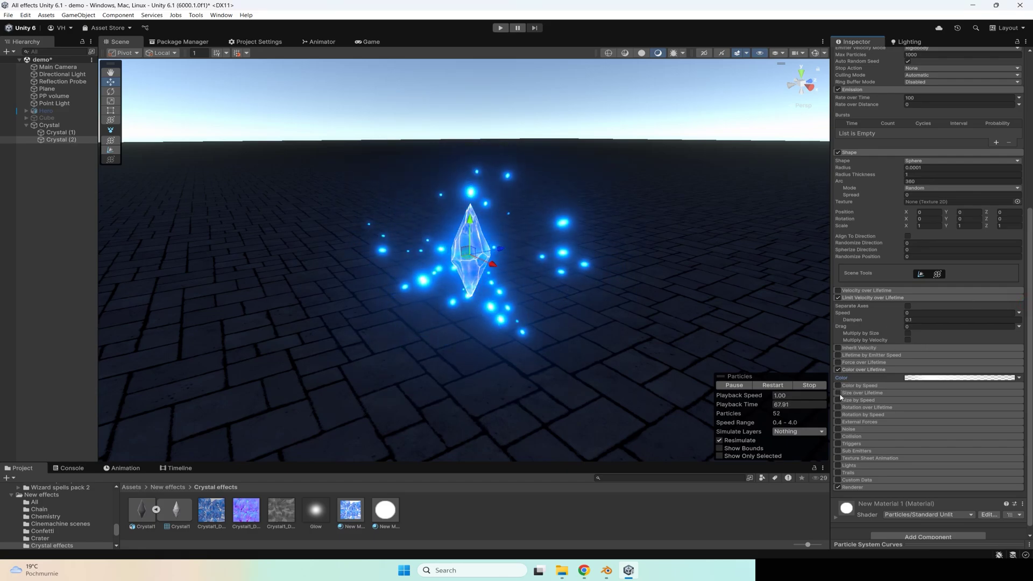
- Enable Size over Lifetime on Crystal (2) and adjust its size curve
click(862, 395)
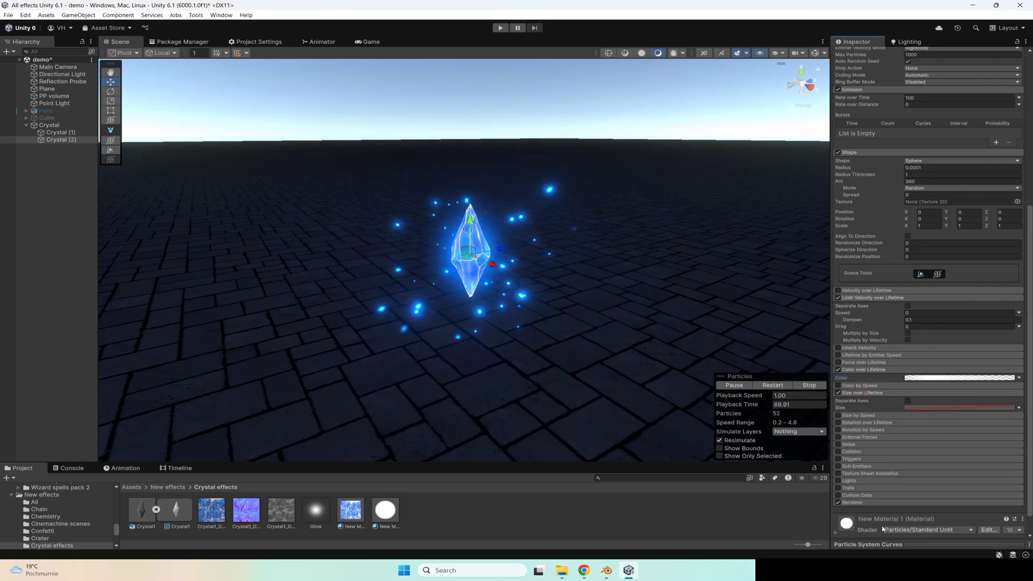
click(876, 544)
right_drag(564, 317, 580, 301)
click(892, 403)
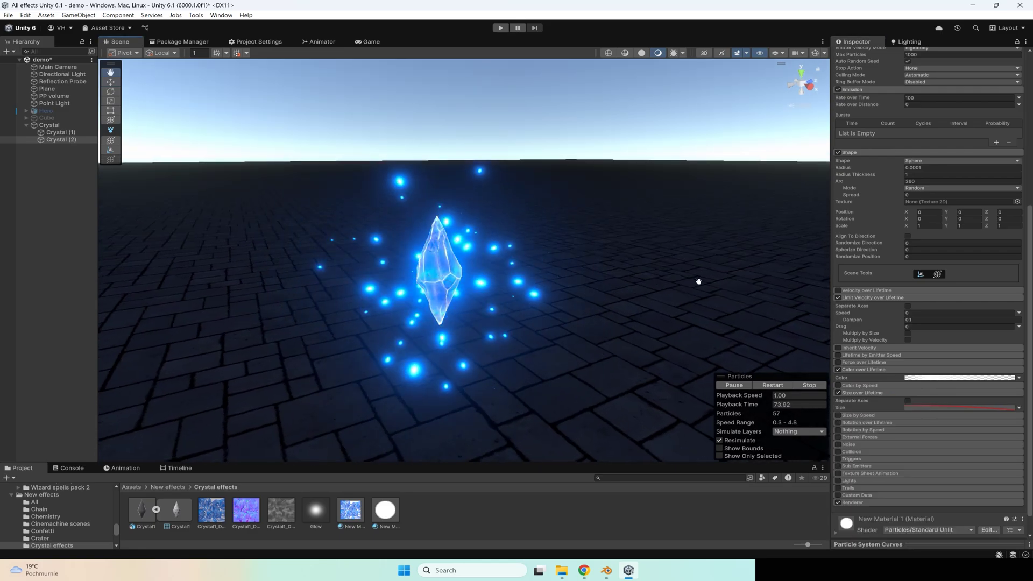
- Set Crystal (2)'s Start Speed constants to 1 and 4 and inspect the particle spread
scroll(972, 191, up, 5)
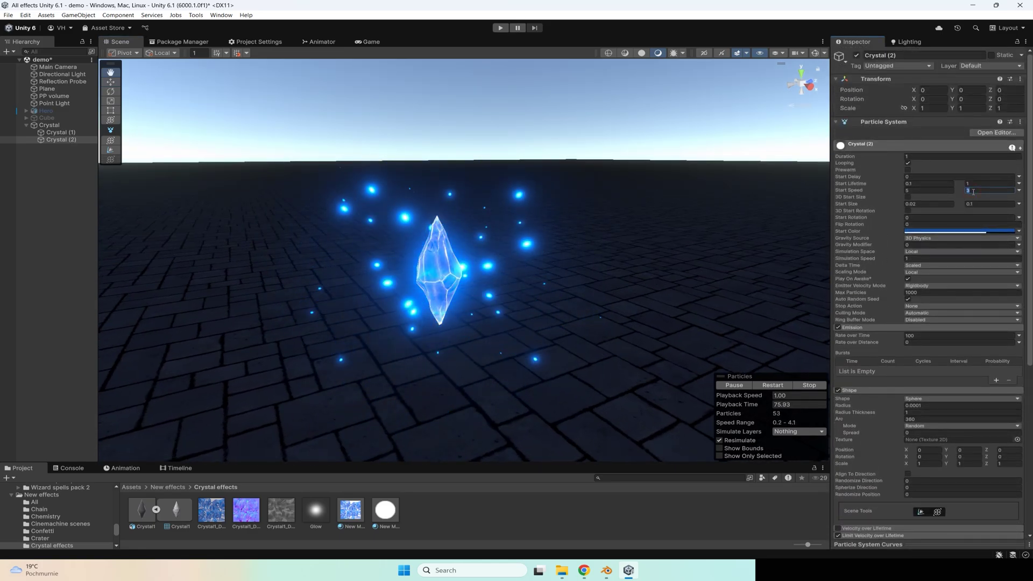
click(929, 191)
text(1)
click(972, 189)
scroll(610, 288, up, 2)
alt+drag(610, 288, 605, 273)
scroll(604, 272, down, 2)
scroll(602, 271, up, 4)
scroll(598, 271, down, 2)
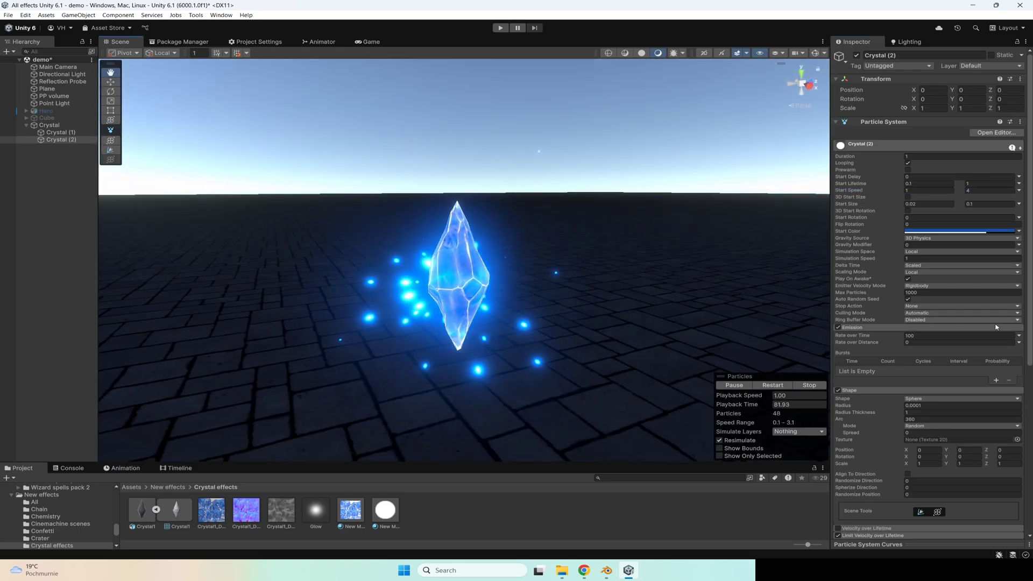
- Darken Crystal (2)'s Start Color to a deep blue close to 12305C
click(963, 231)
click(989, 313)
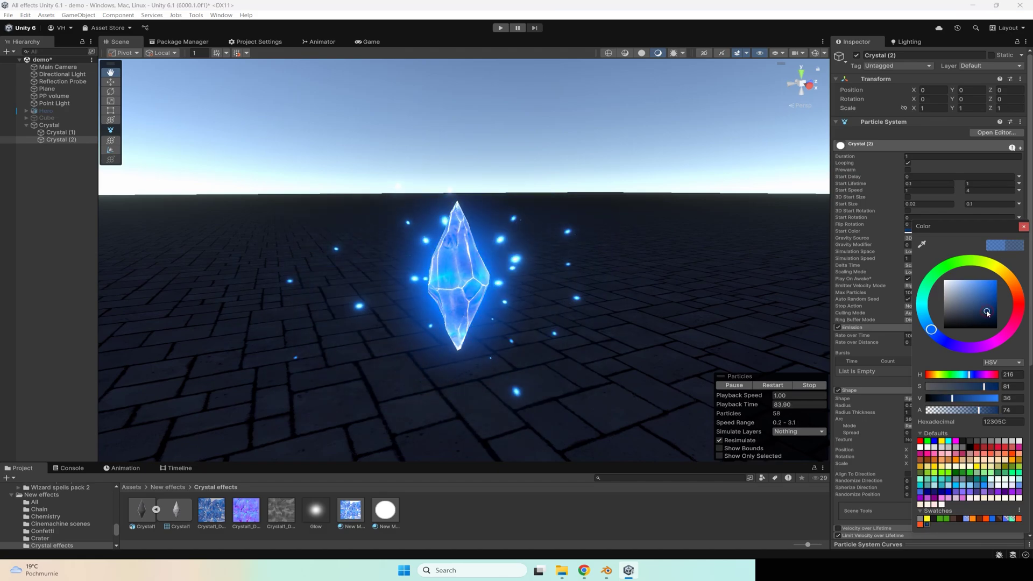
drag(986, 313, 987, 315)
mouse_move(515, 288)
right_down()
mouse_move(514, 276)
mouse_move(513, 292)
right_up()
scroll(514, 277, down, 2)
scroll(512, 287, up, 2)
- Lower the upper constant of Crystal (2)'s Start Speed to 3 and inspect the effect around the crystal
click(978, 190)
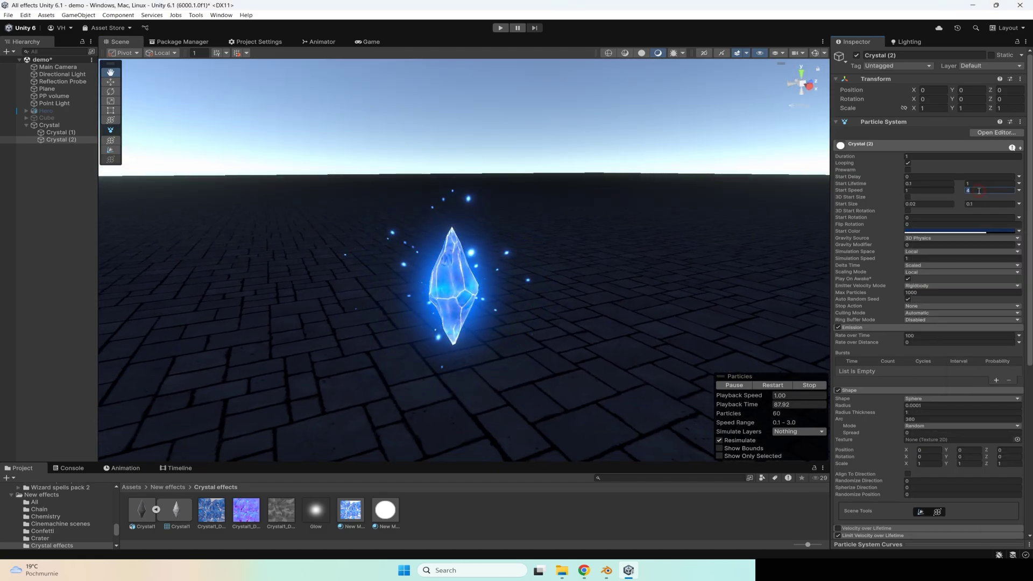
scroll(438, 284, up, 3)
right_drag(438, 284, 436, 320)
alt+drag(438, 321, 474, 281)
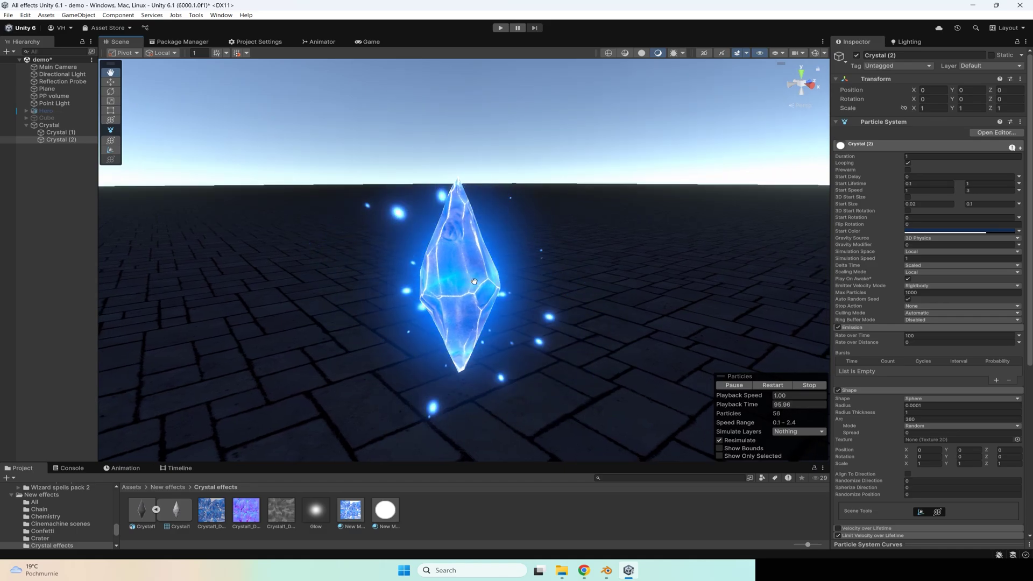